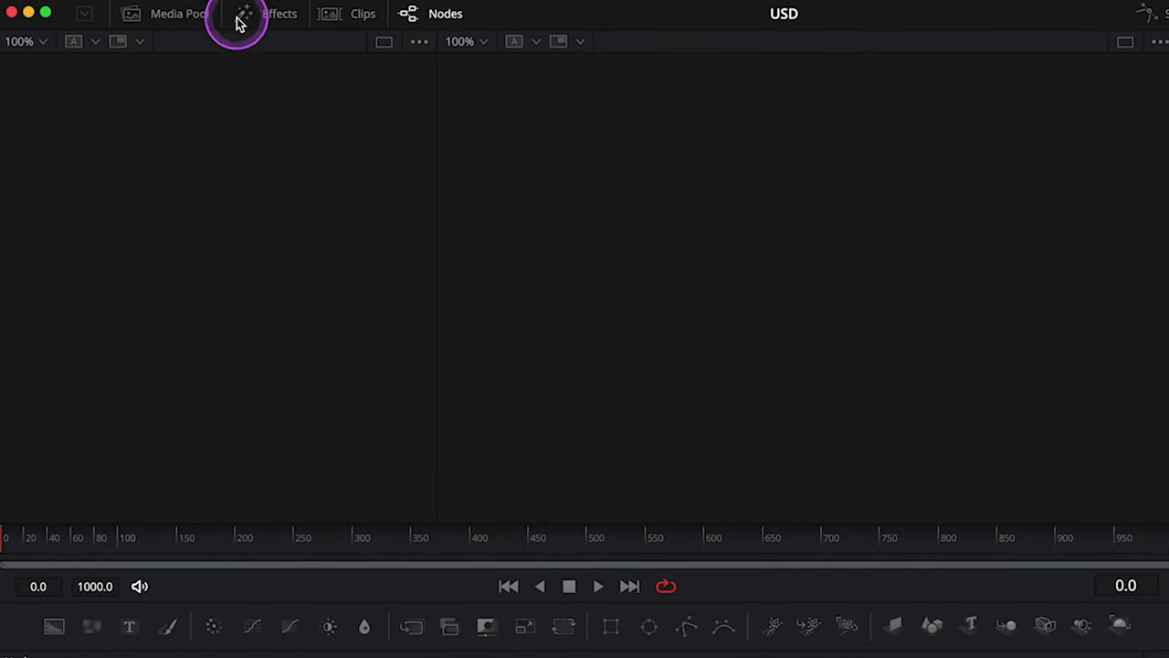
- Browse the USD tool category in the Fusion tools library, then close it
{"action": "left_click", "coordinate": [239, 19]}
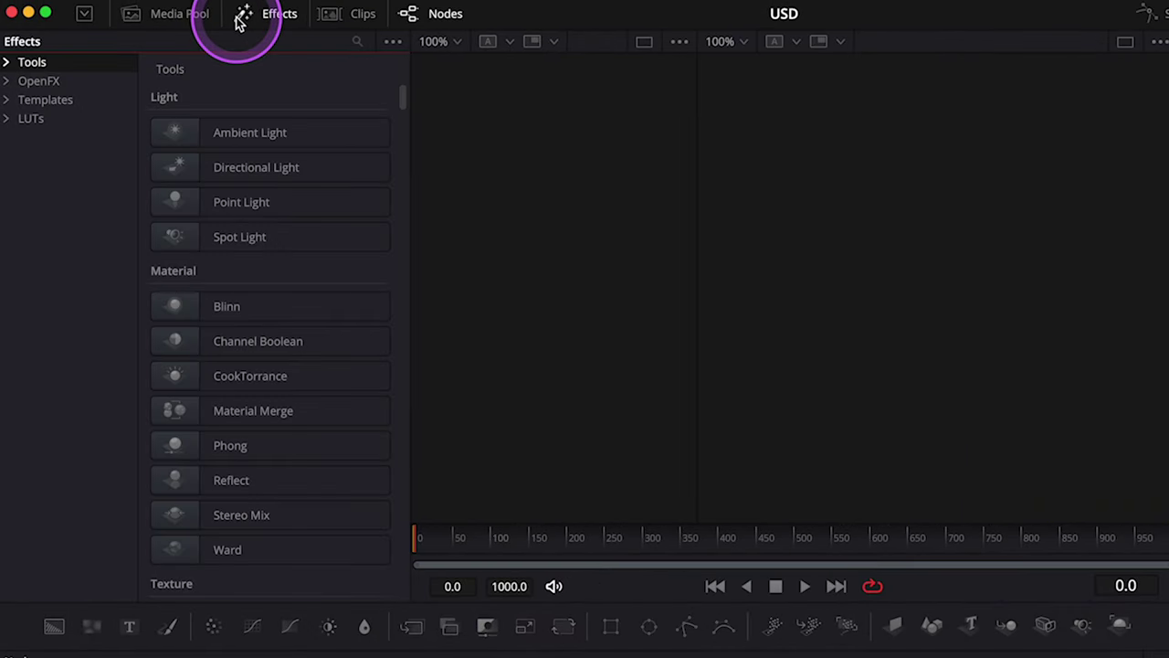
{"action": "left_click", "coordinate": [7, 64]}
{"action": "scroll", "coordinate": [41, 315], "scroll_direction": "down", "scroll_amount": 1}
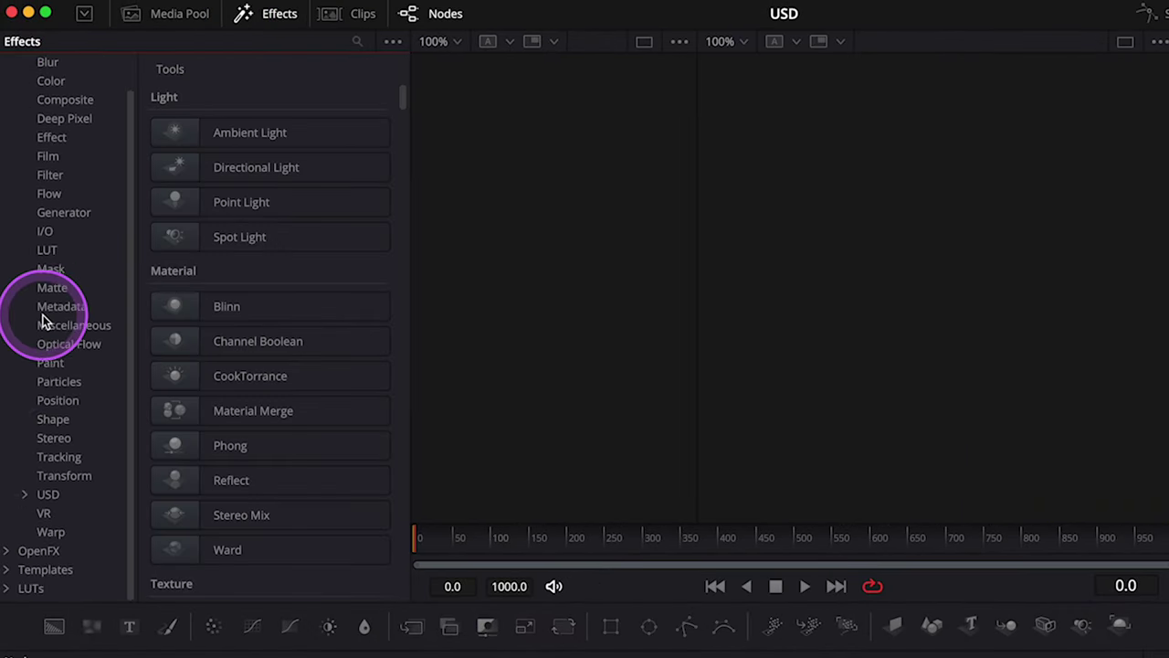
{"action": "left_click", "coordinate": [47, 495]}
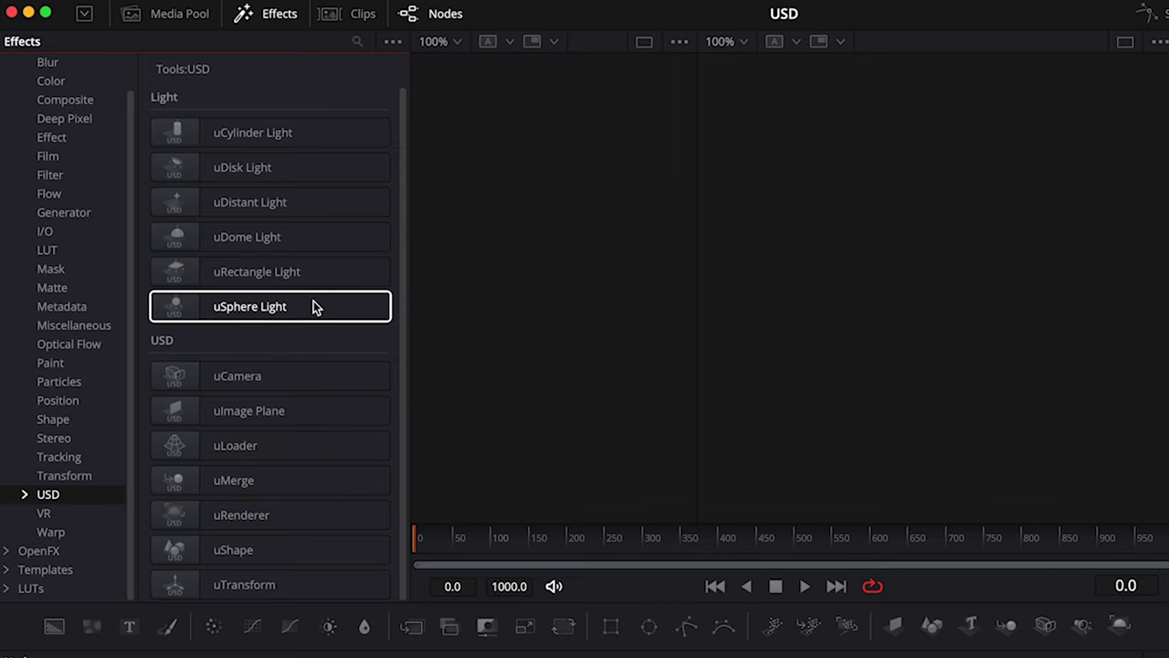
{"action": "left_click", "coordinate": [242, 20]}
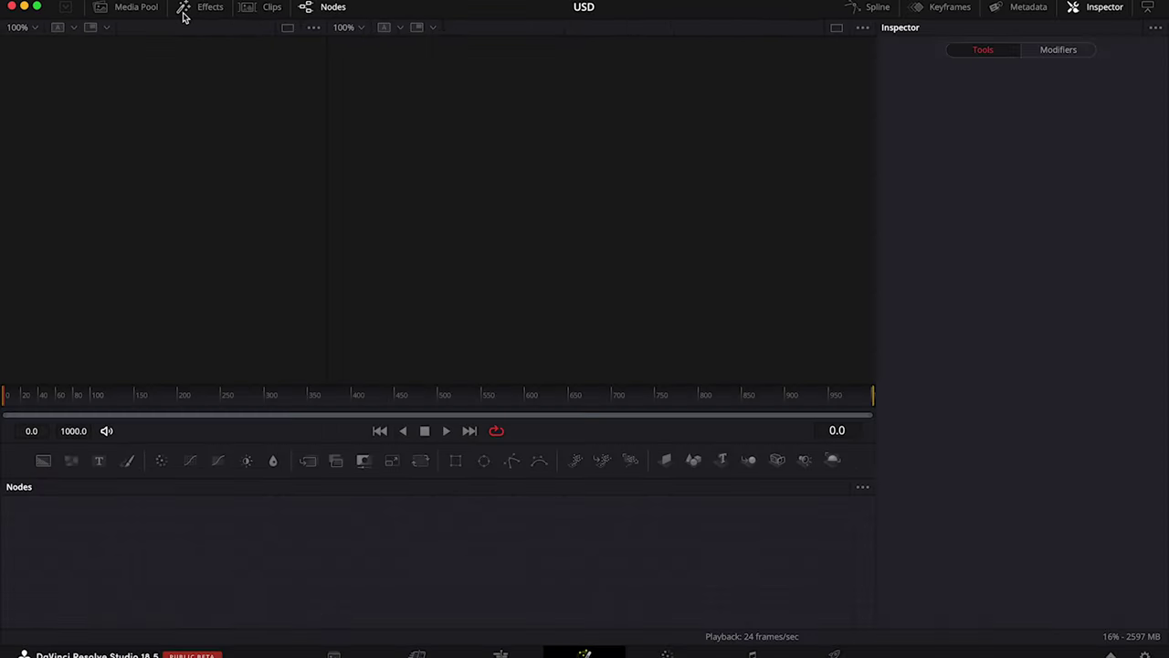
- Import the Desktop's fox_final folder into the Media Pool and select FOX.usdc and TREE.usdc
{"action": "left_click", "coordinate": [102, 6]}
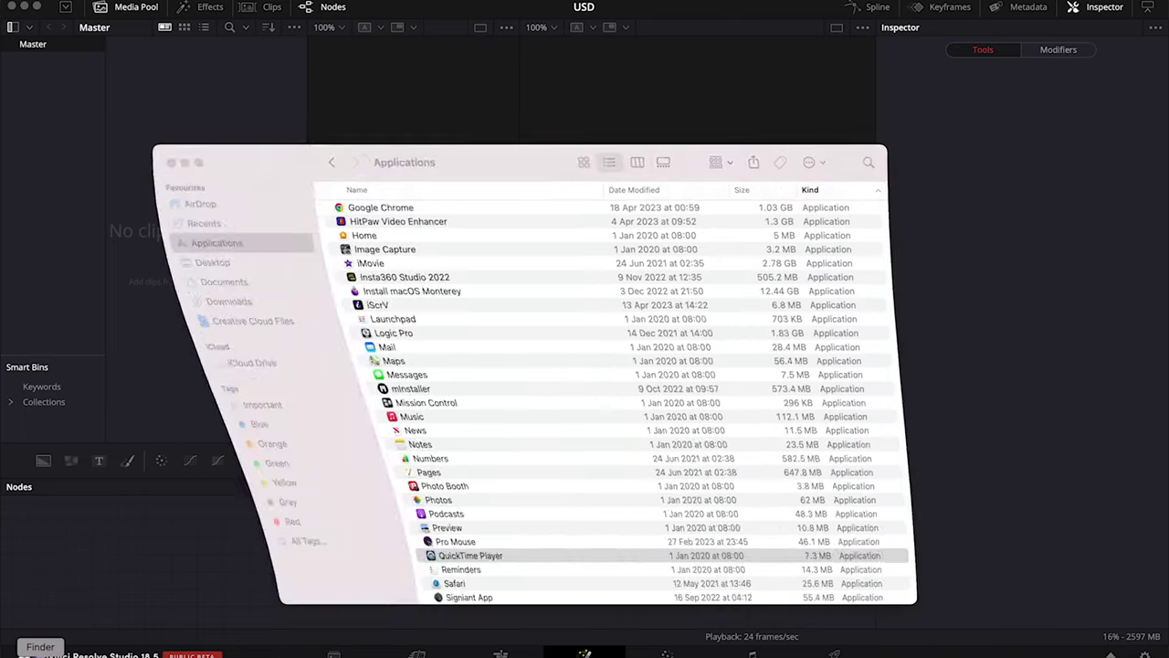
{"action": "left_click", "coordinate": [215, 263]}
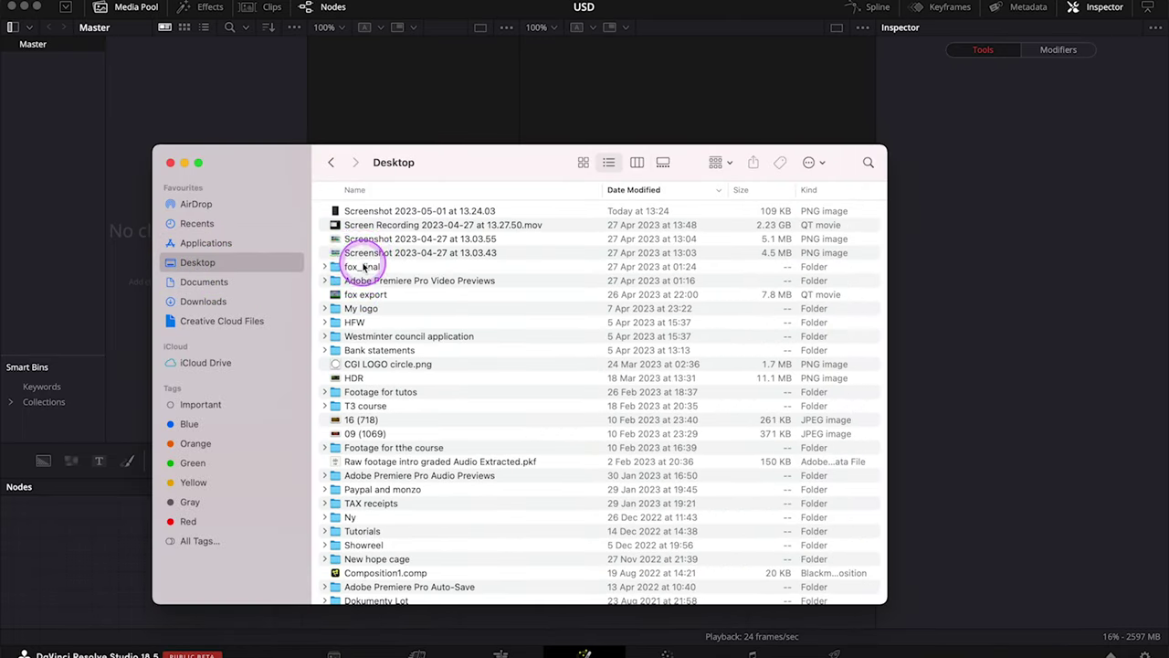
{"action": "left_click_drag", "start_coordinate": [369, 266], "coordinate": [243, 103]}
{"action": "left_click", "coordinate": [123, 316]}
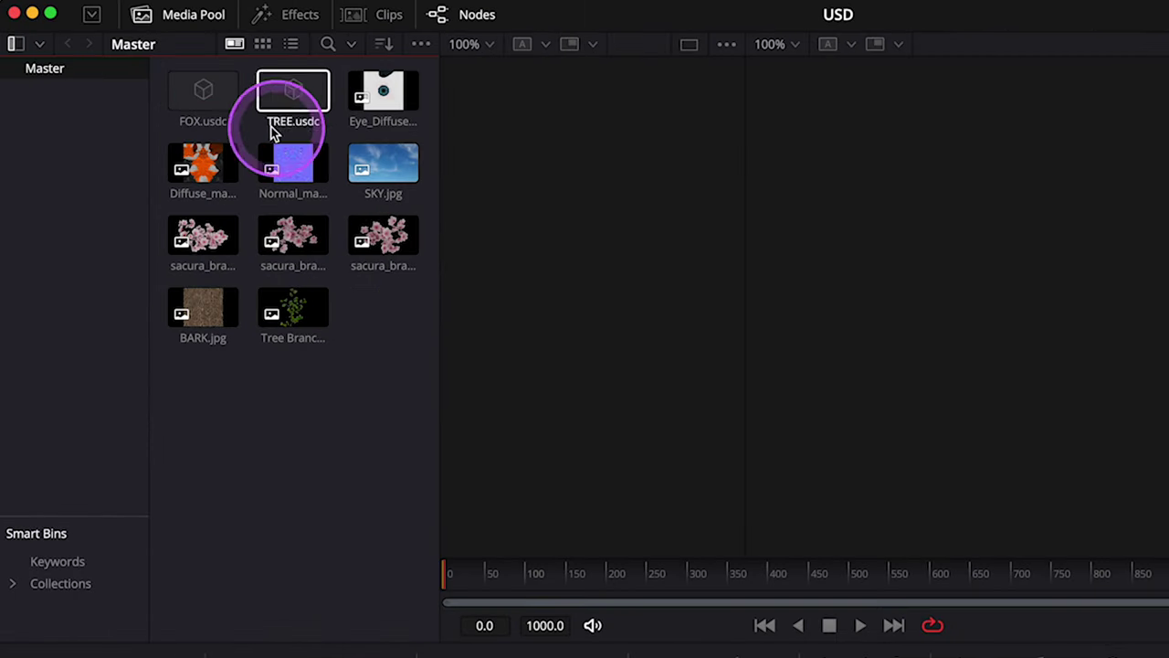
{"action": "left_click", "coordinate": [191, 119]}
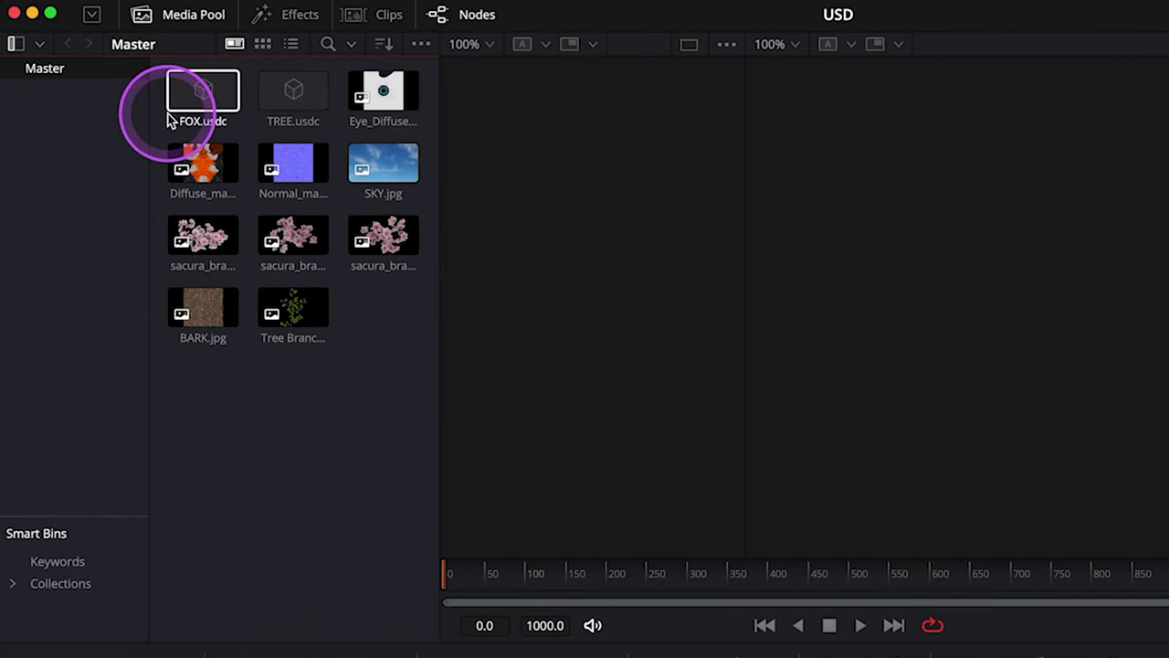
{"action": "left_click", "coordinate": [285, 125]}
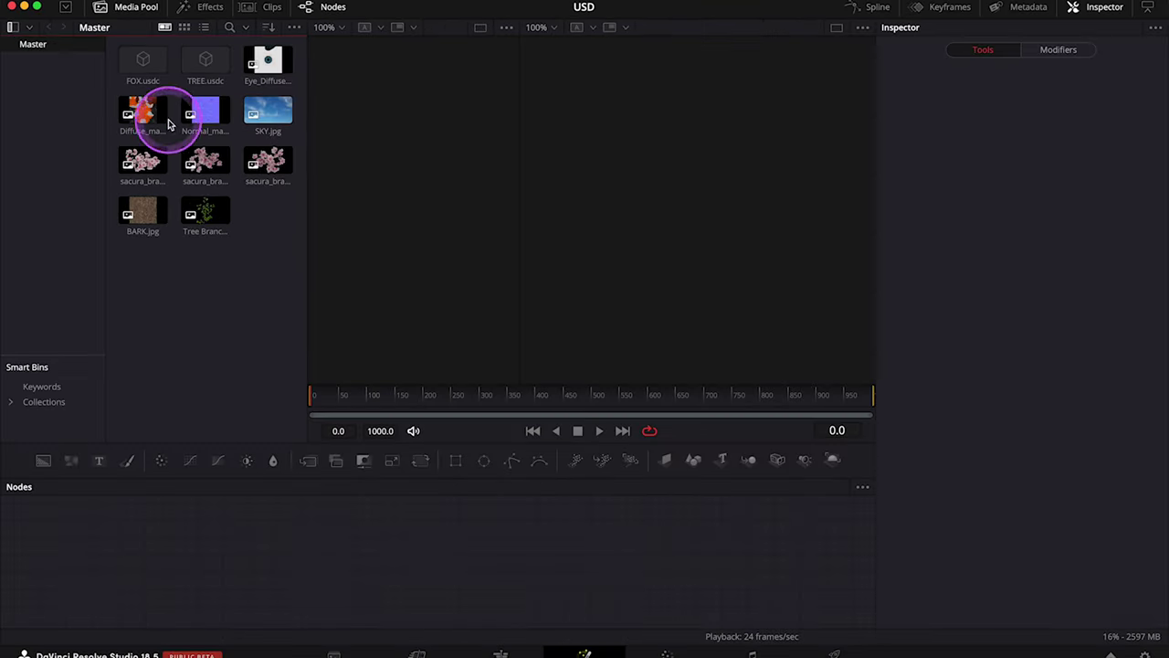
- Add FOX.usdc as a loader node, move MediaOut1 right, and rename the loader FOX
{"action": "left_click", "coordinate": [214, 102]}
{"action": "left_click_drag", "start_coordinate": [151, 71], "coordinate": [252, 541]}
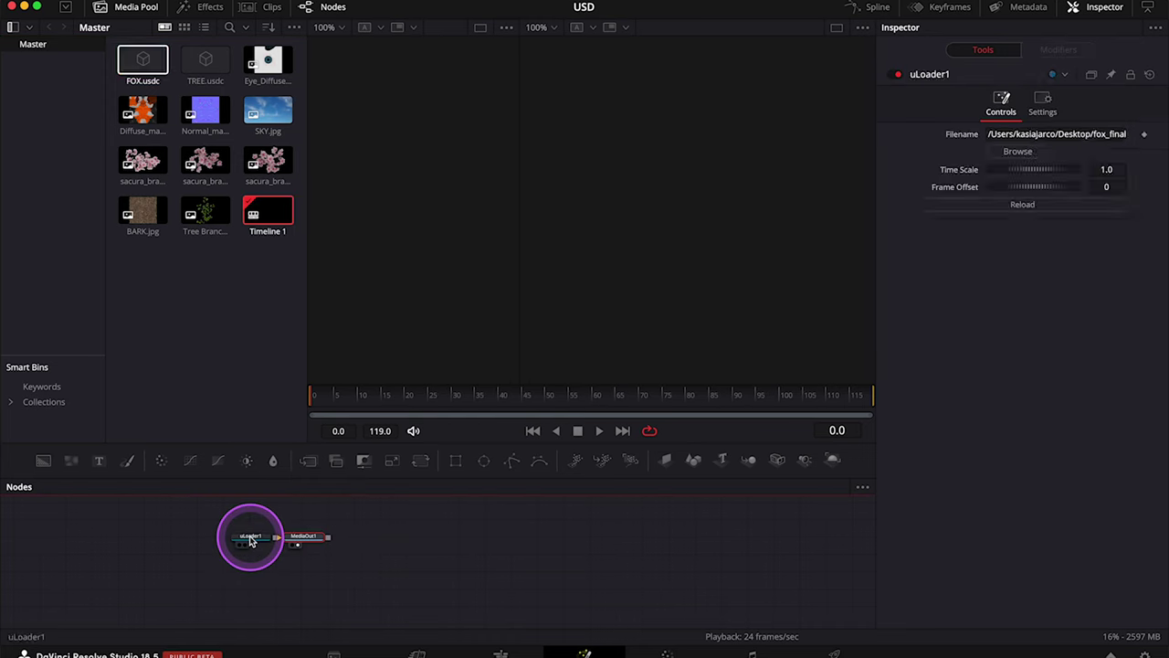
{"action": "left_click", "coordinate": [423, 546]}
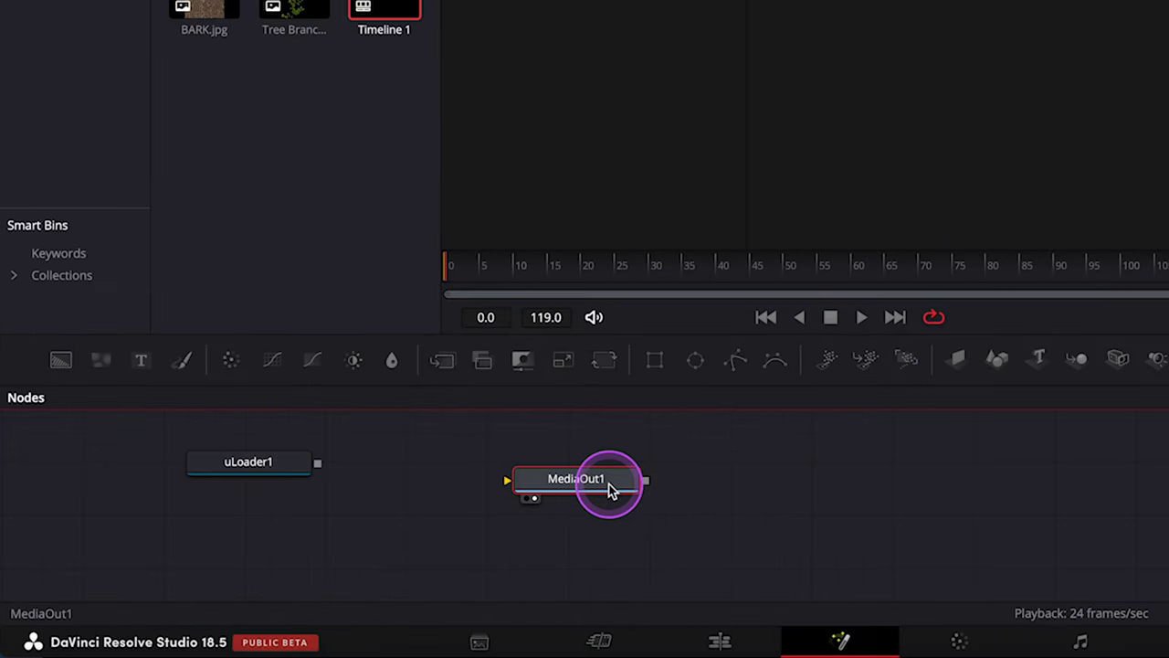
{"action": "left_click_drag", "start_coordinate": [610, 489], "coordinate": [915, 482]}
{"action": "left_click_drag", "start_coordinate": [255, 463], "coordinate": [265, 474]}
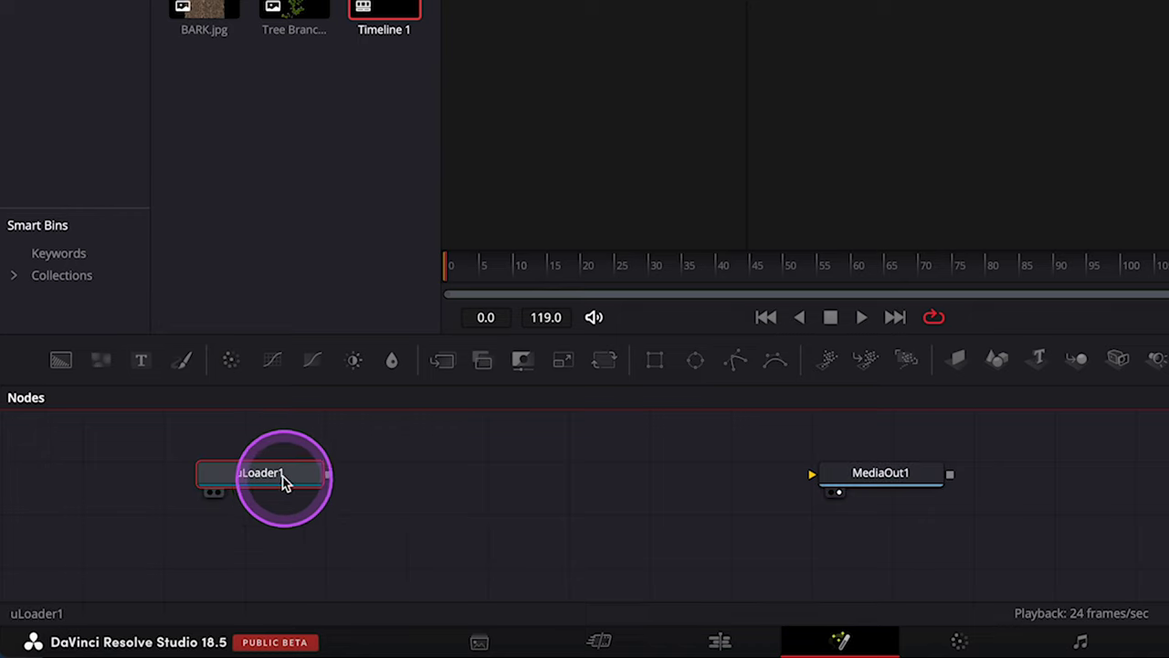
{"action": "right_click", "coordinate": [276, 479]}
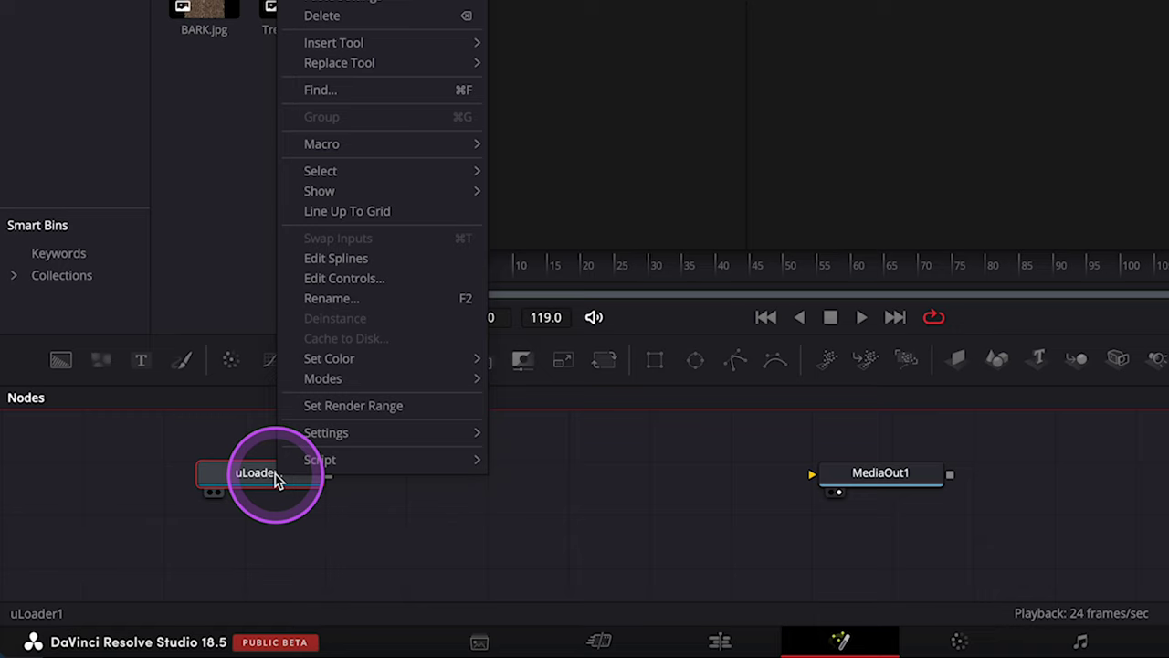
{"action": "left_click", "coordinate": [334, 303]}
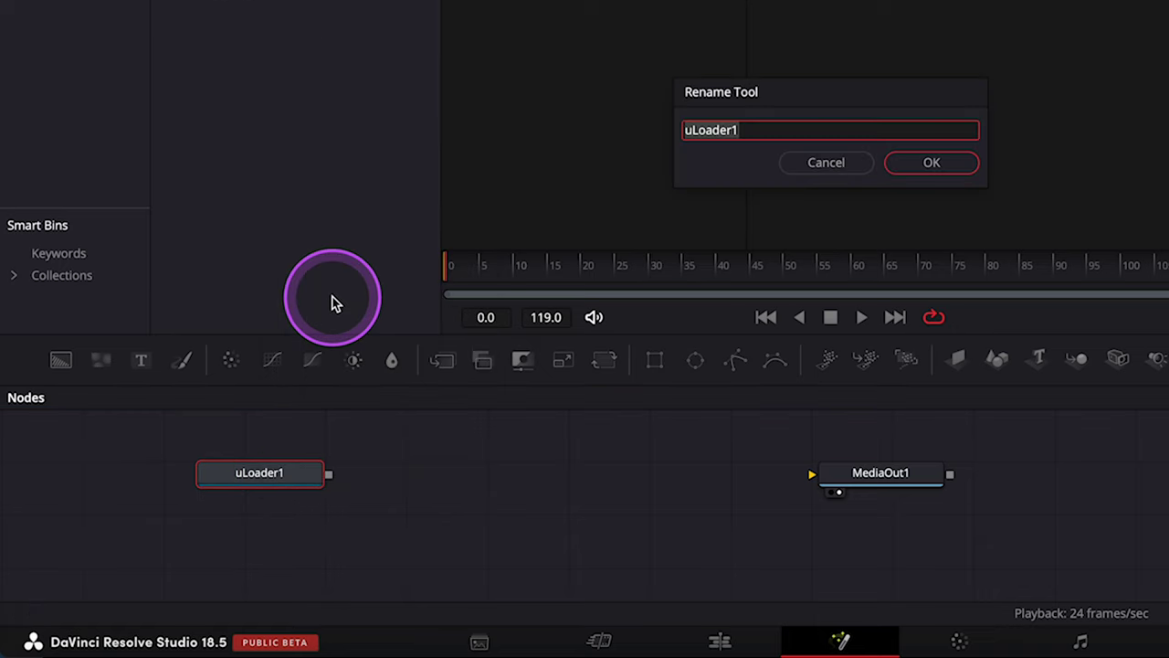
{"action": "type", "text": "FOX"}
{"action": "key", "text": "Return"}
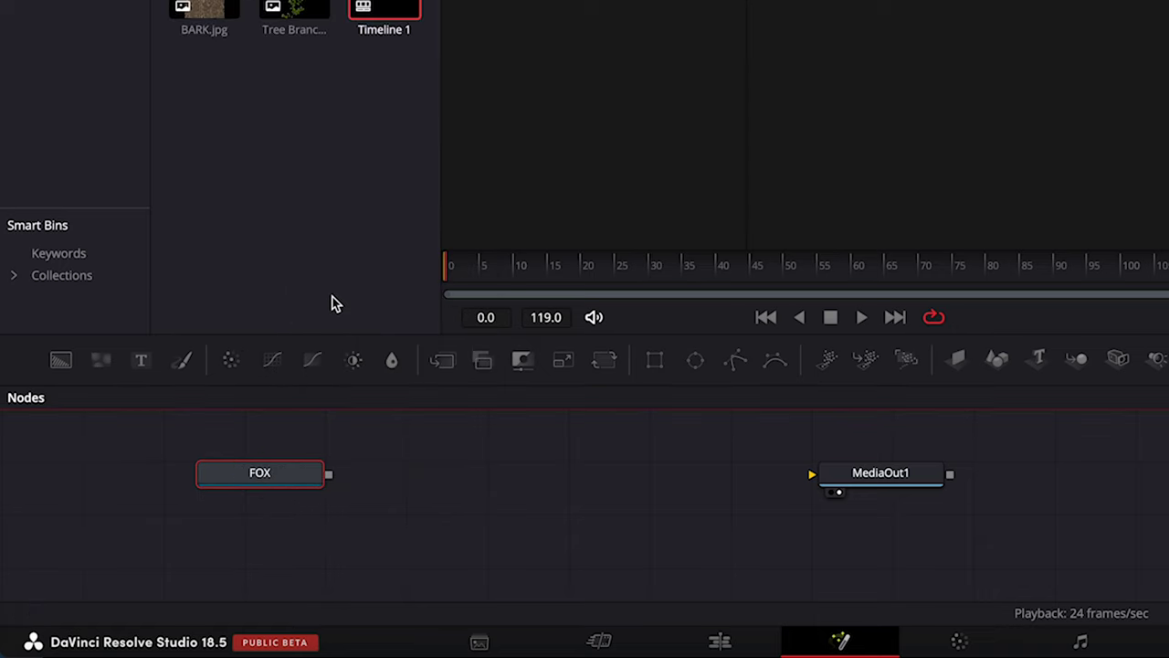
- Add TREE.usdc as a second loader node and rename it TREE
{"action": "left_click_drag", "start_coordinate": [206, 62], "coordinate": [184, 592]}
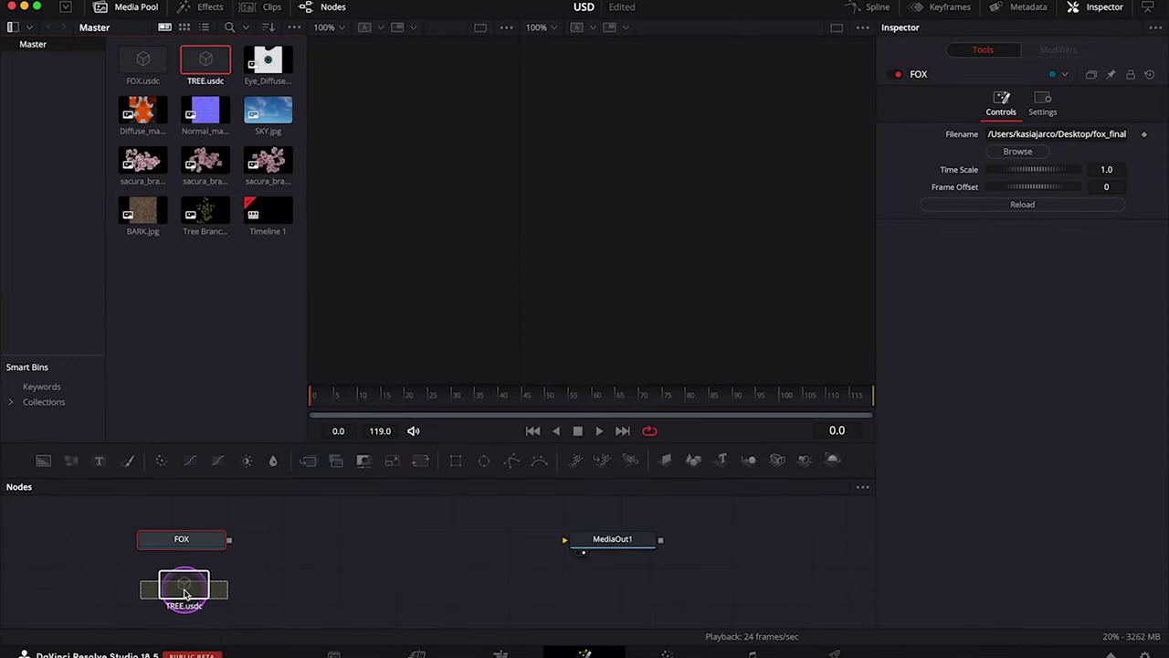
{"action": "right_click", "coordinate": [186, 592]}
{"action": "left_click", "coordinate": [255, 478]}
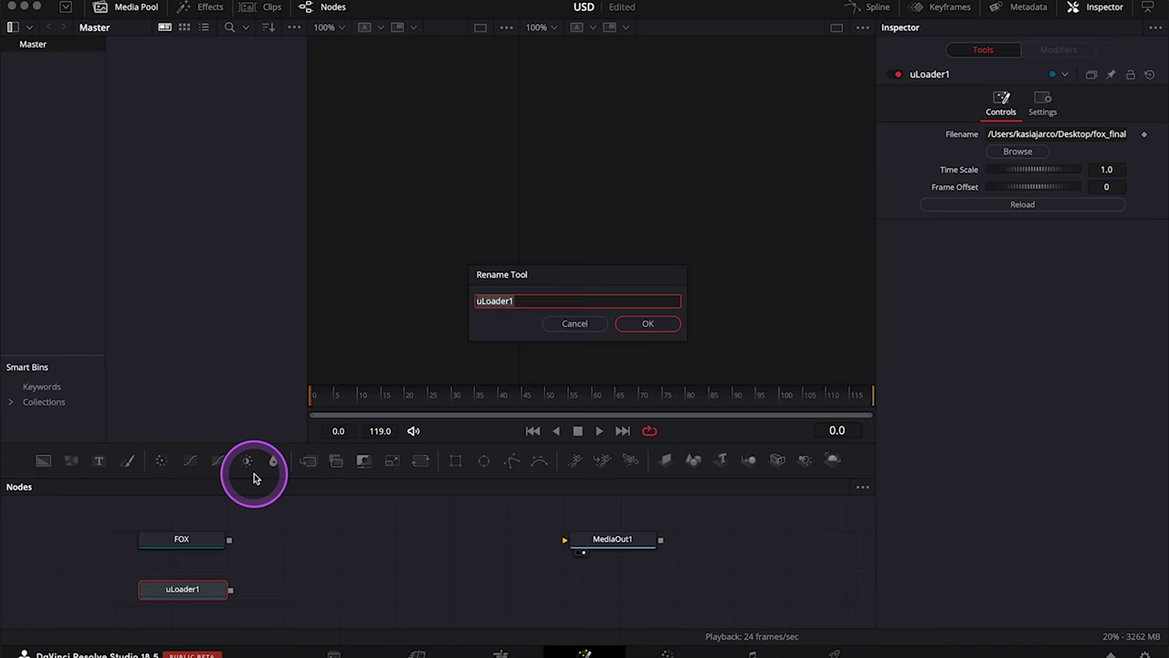
{"action": "type", "text": "TREE"}
{"action": "key", "text": "Return"}
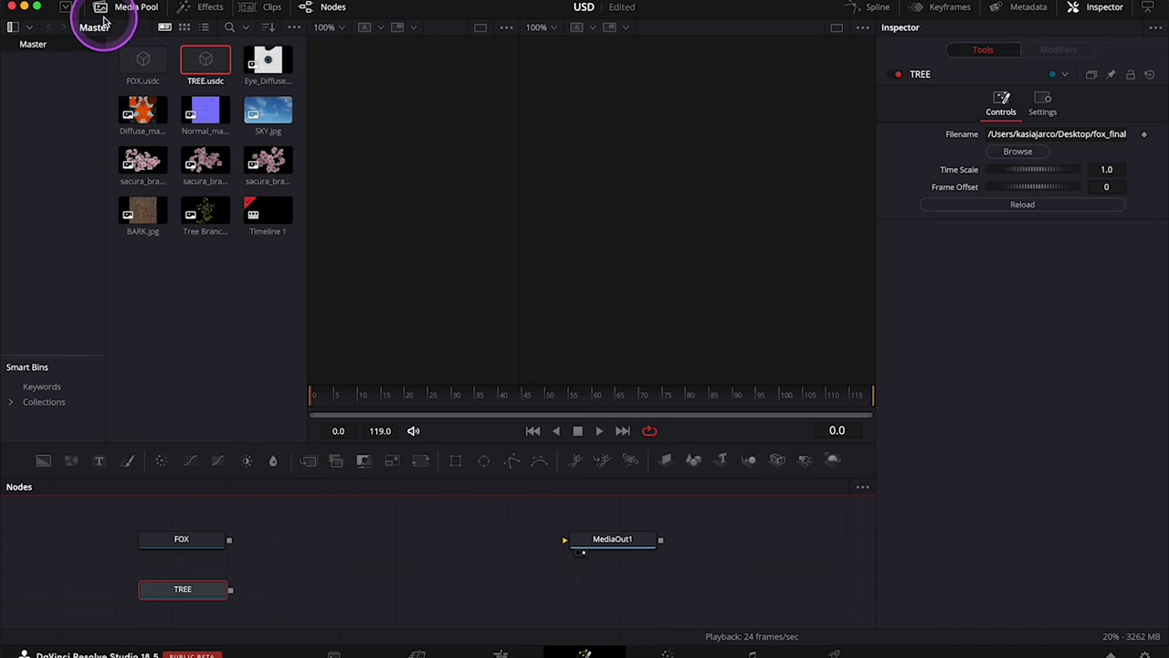
- Close the Media Pool, view the FOX node in the viewer, and zoom out and orbit around it
{"action": "left_click", "coordinate": [104, 19]}
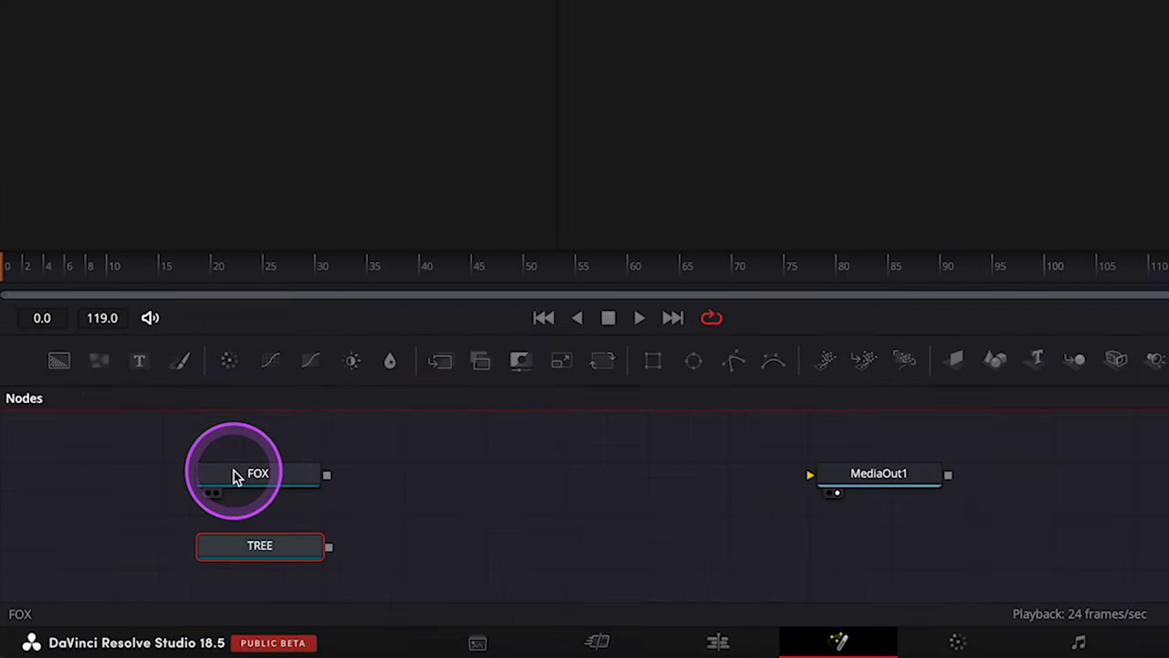
{"action": "left_click", "coordinate": [234, 475]}
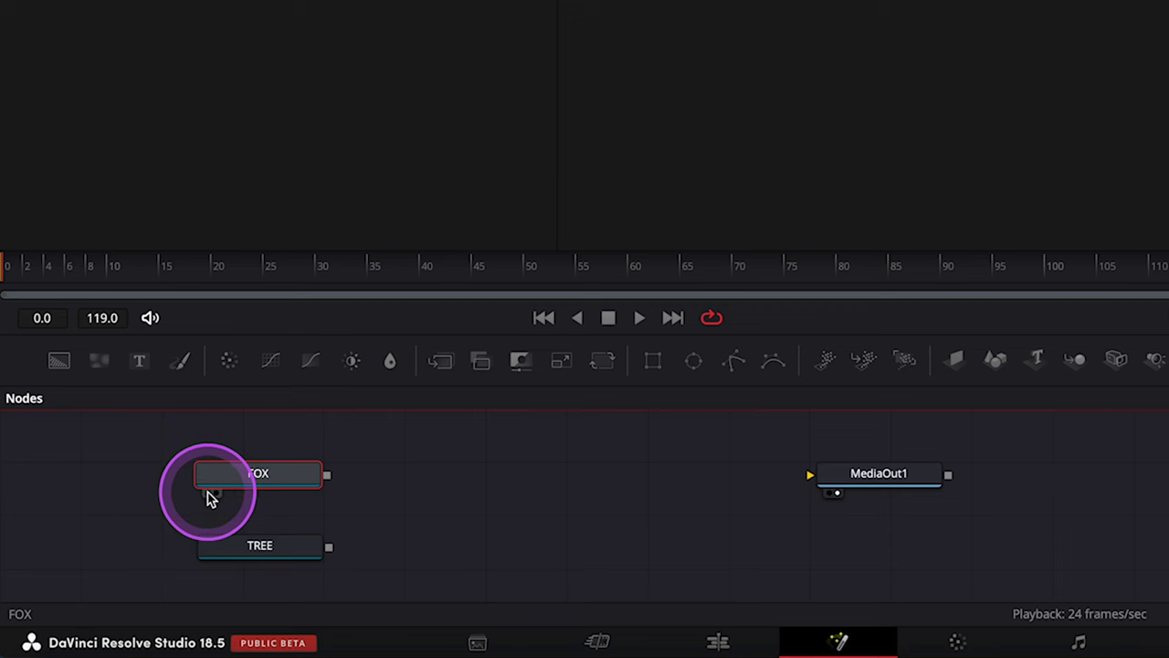
{"action": "left_click", "coordinate": [212, 494]}
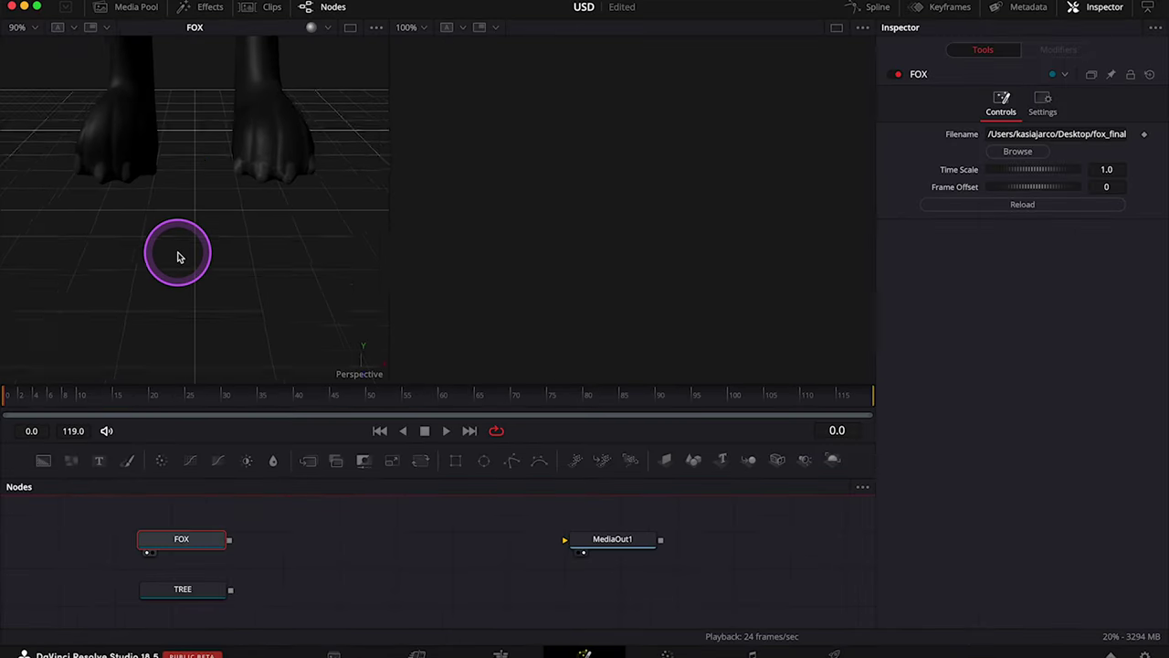
{"action": "scroll", "coordinate": [177, 257], "scroll_direction": "down", "scroll_amount": 5}
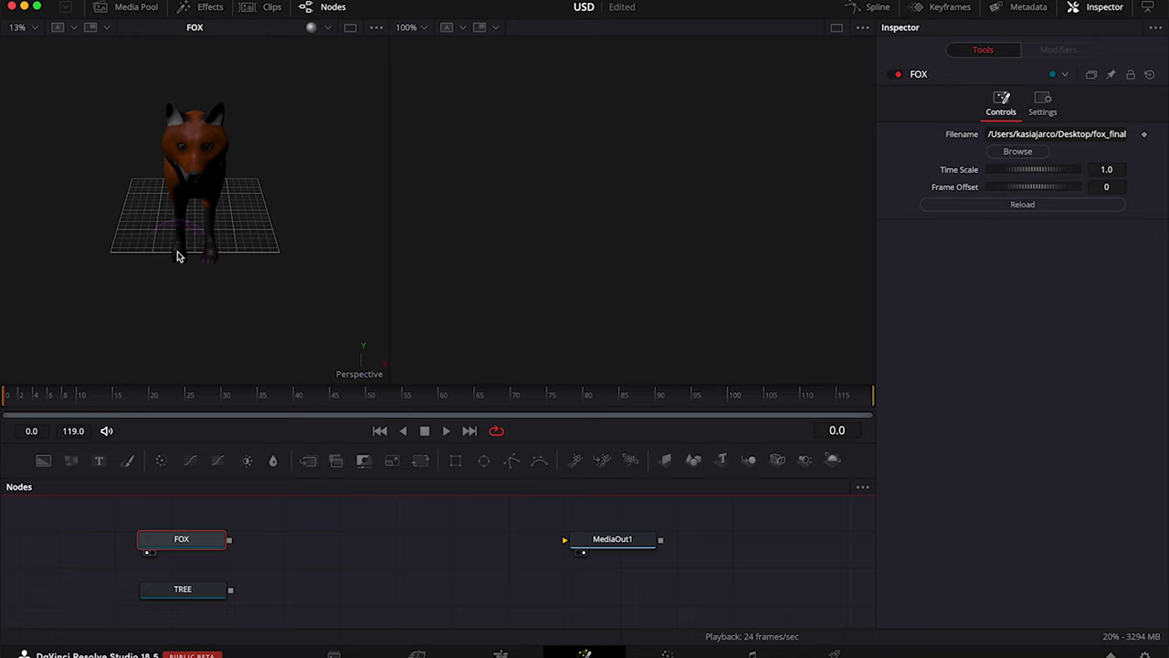
{"action": "left_click_drag", "start_coordinate": [179, 256], "coordinate": [329, 84]}
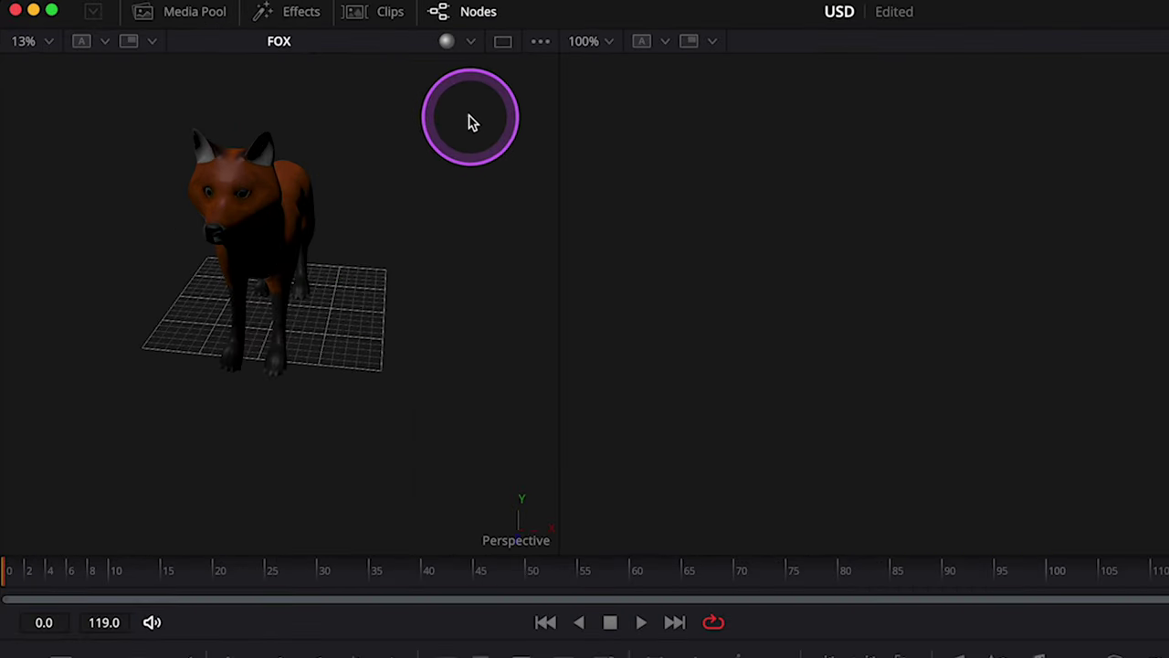
- Try the Camera Light and flat Solid shading viewer modes on the fox
{"action": "left_click", "coordinate": [471, 42]}
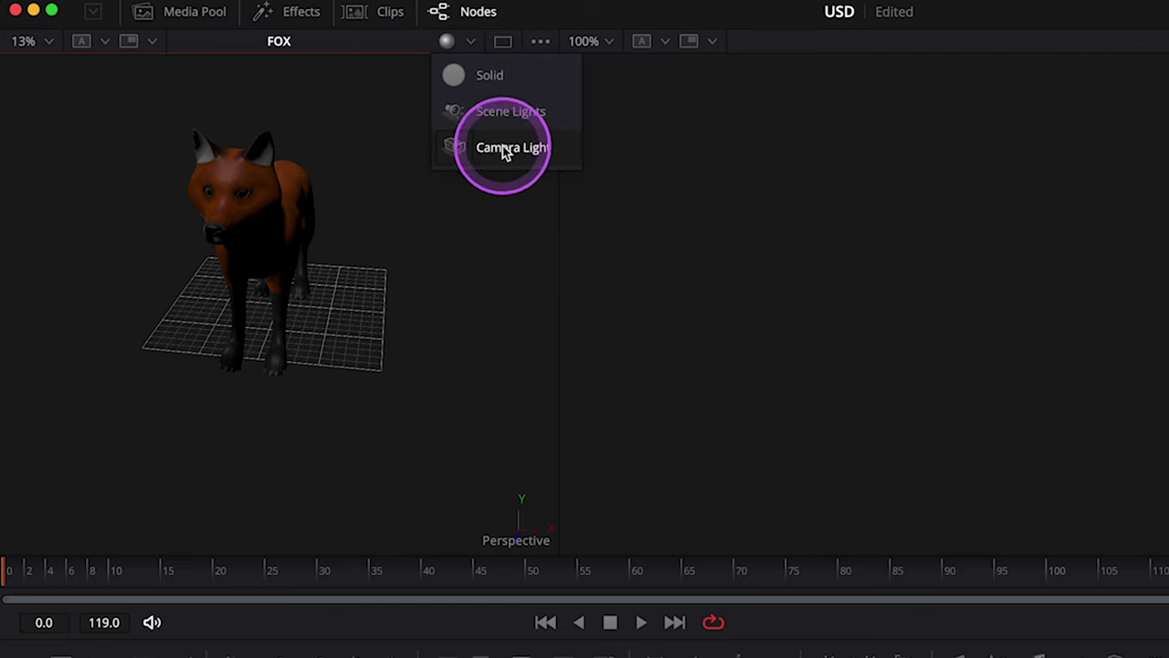
{"action": "left_click", "coordinate": [501, 152]}
{"action": "left_click", "coordinate": [472, 44]}
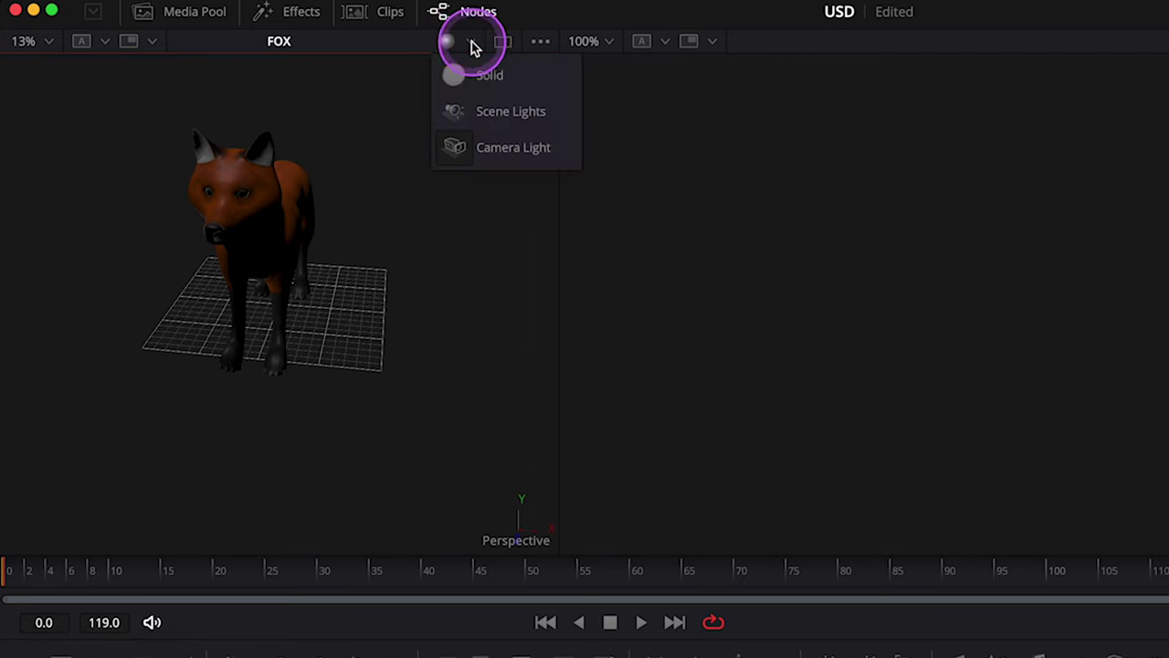
{"action": "left_click", "coordinate": [485, 73]}
{"action": "left_click", "coordinate": [260, 221]}
{"action": "left_click_drag", "start_coordinate": [260, 221], "coordinate": [311, 207]}
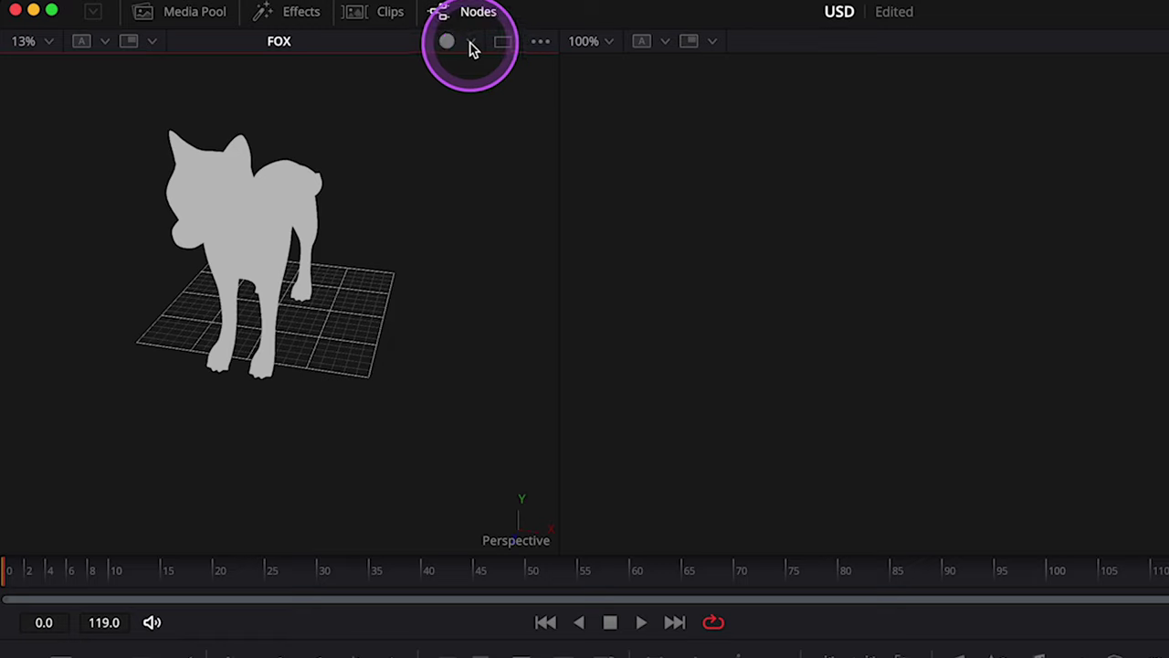
- Light the fox with Scene Lights only, then return it to lit, textured shading
{"action": "left_click", "coordinate": [471, 43]}
{"action": "left_click", "coordinate": [491, 110]}
{"action": "left_click", "coordinate": [299, 212]}
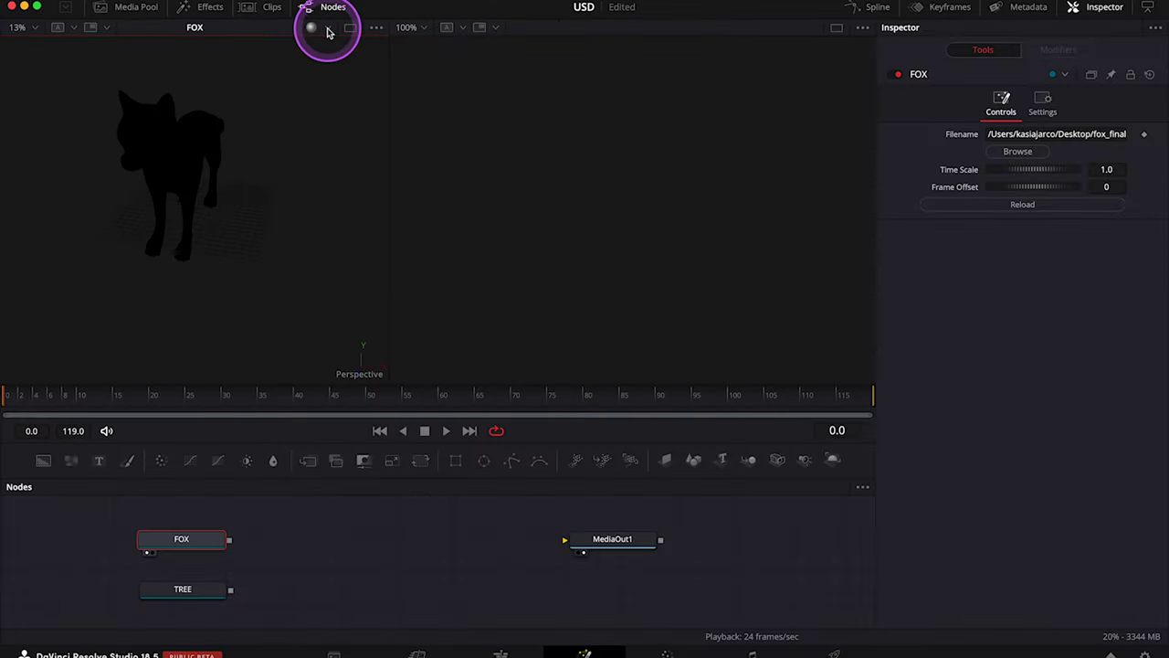
{"action": "left_click", "coordinate": [329, 32]}
{"action": "left_click", "coordinate": [338, 100]}
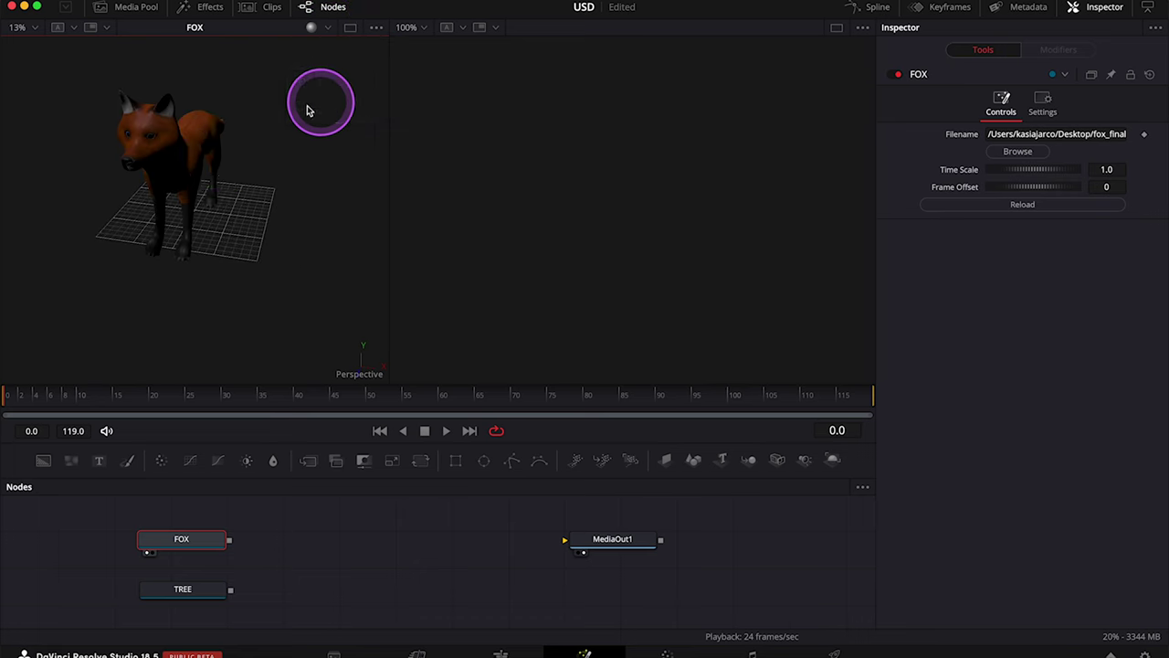
- Display the TREE model in the viewer and orbit and zoom around it
{"action": "left_click", "coordinate": [172, 592]}
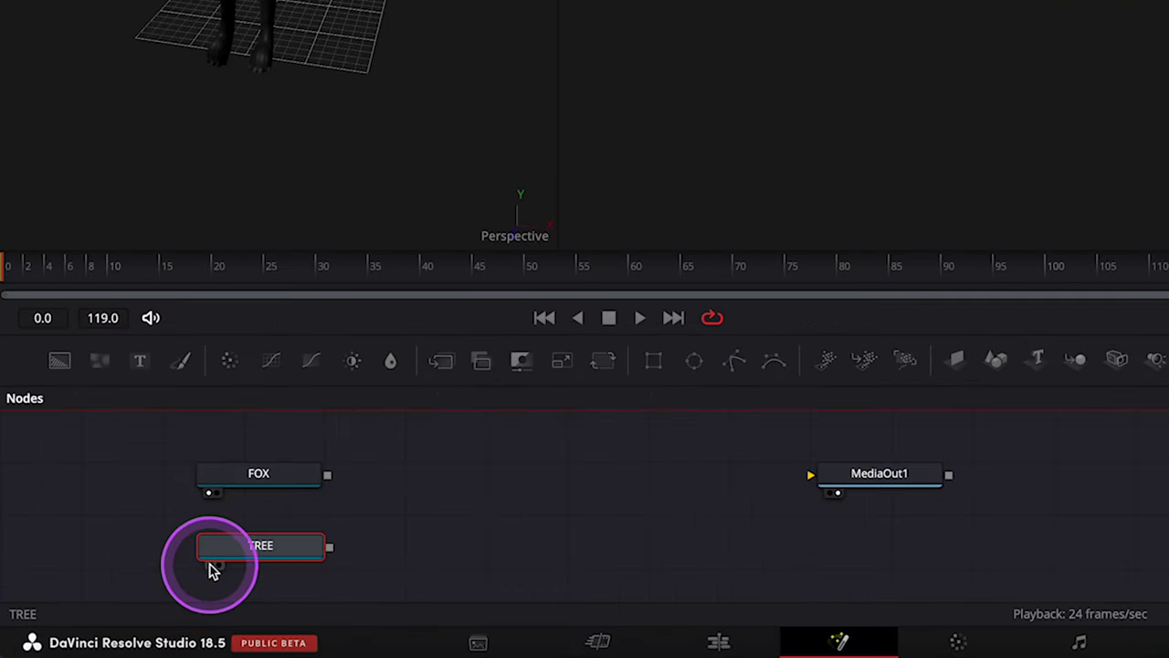
{"action": "left_click", "coordinate": [217, 566]}
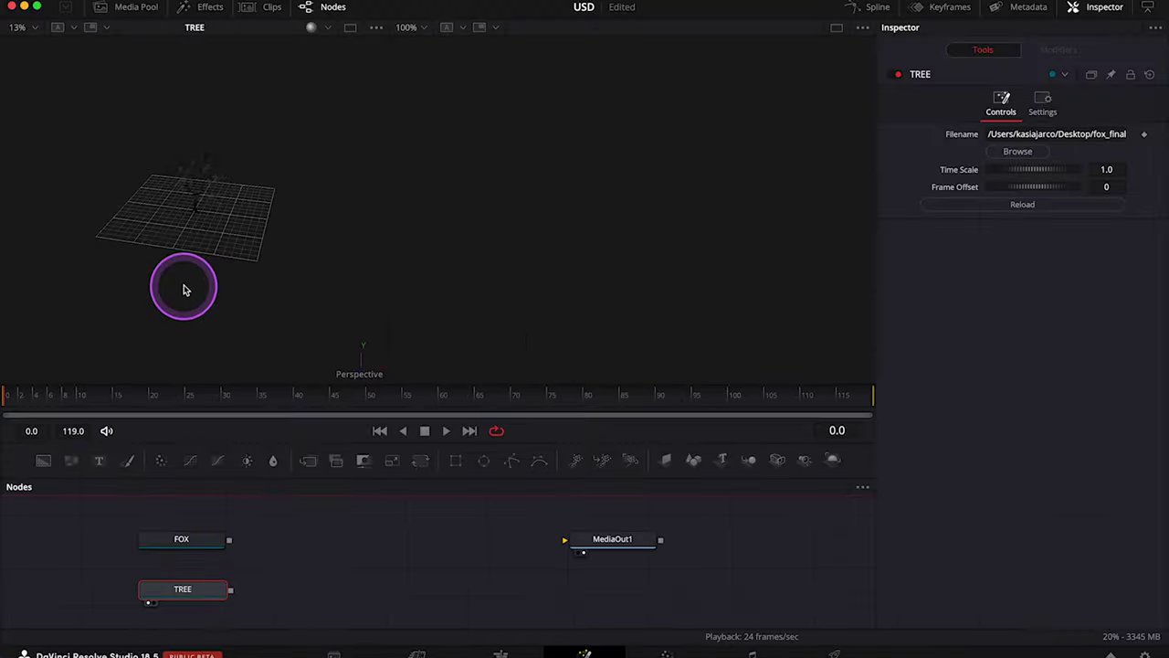
{"action": "left_click_drag", "start_coordinate": [259, 108], "coordinate": [254, 27]}
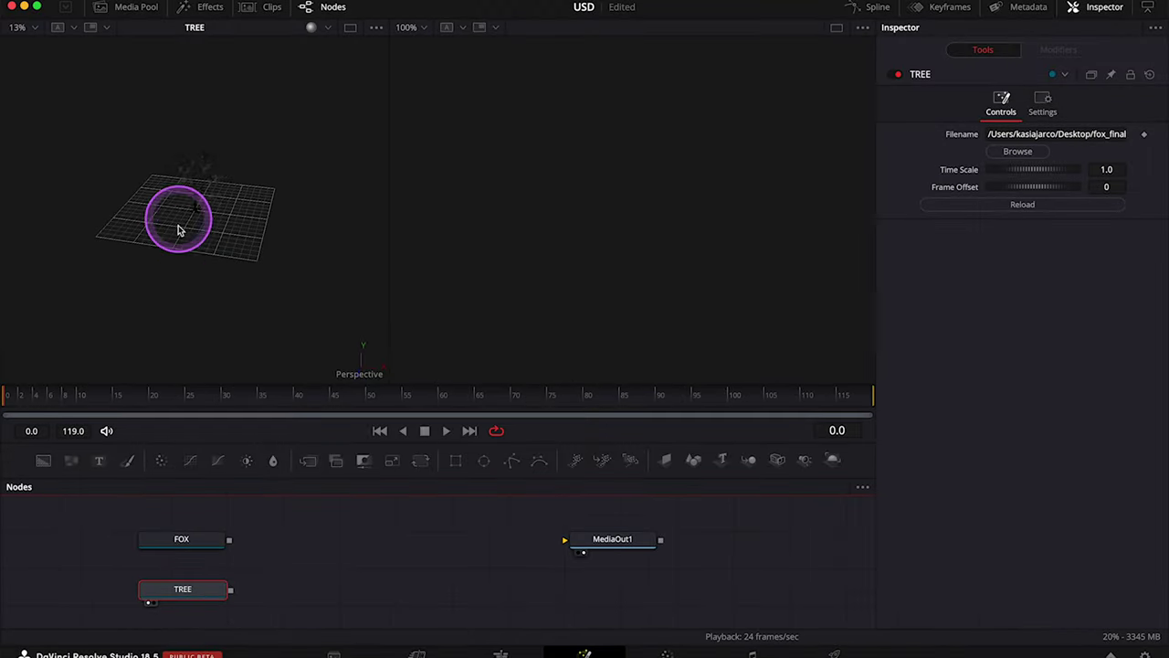
{"action": "left_click_drag", "start_coordinate": [178, 230], "coordinate": [310, 153]}
{"action": "scroll", "coordinate": [182, 254], "scroll_direction": "up", "scroll_amount": 4}
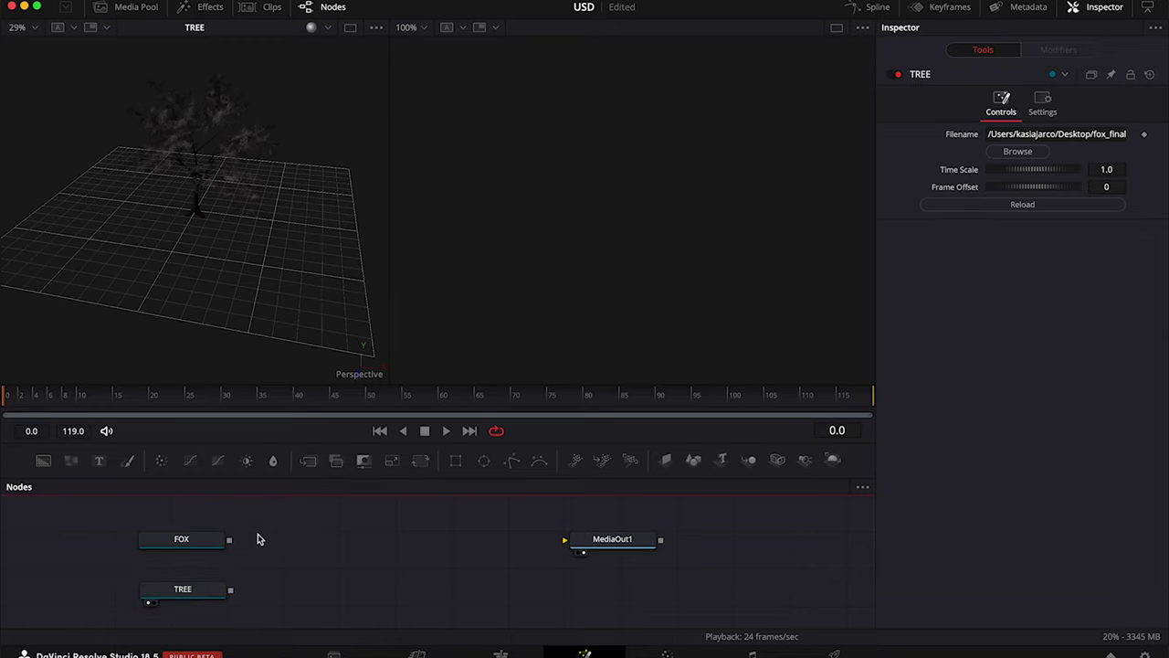
{"action": "scroll", "coordinate": [257, 540], "scroll_direction": "down", "scroll_amount": 1}
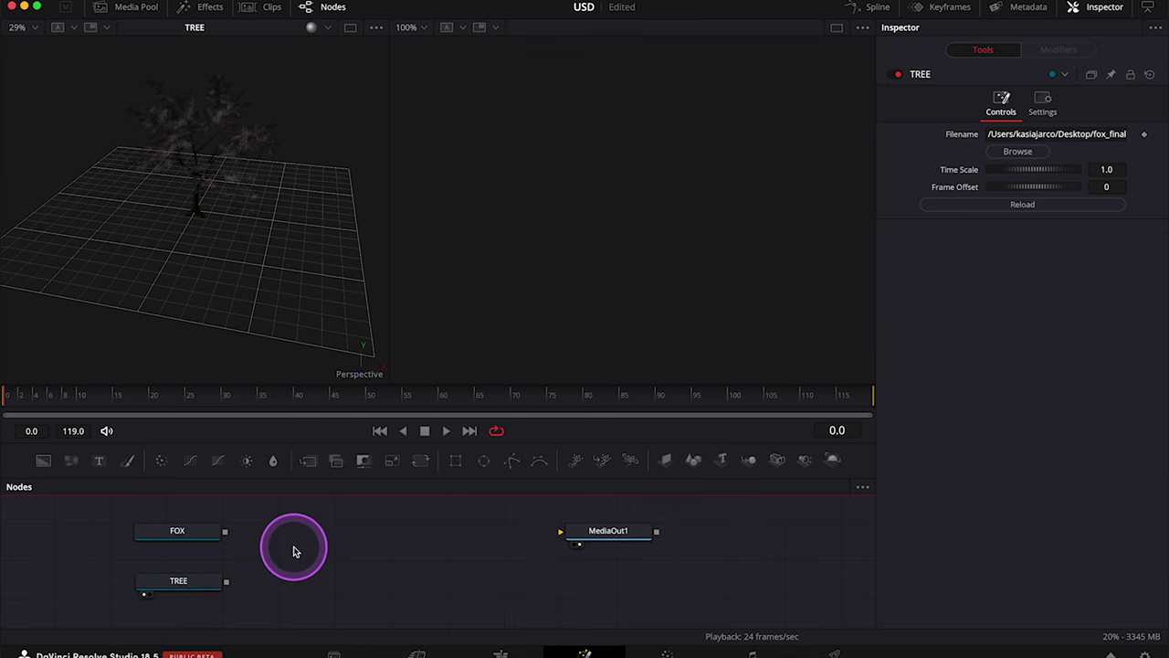
- Add a uTransform node (uTransform1) after the FOX loader
{"action": "left_click", "coordinate": [201, 532]}
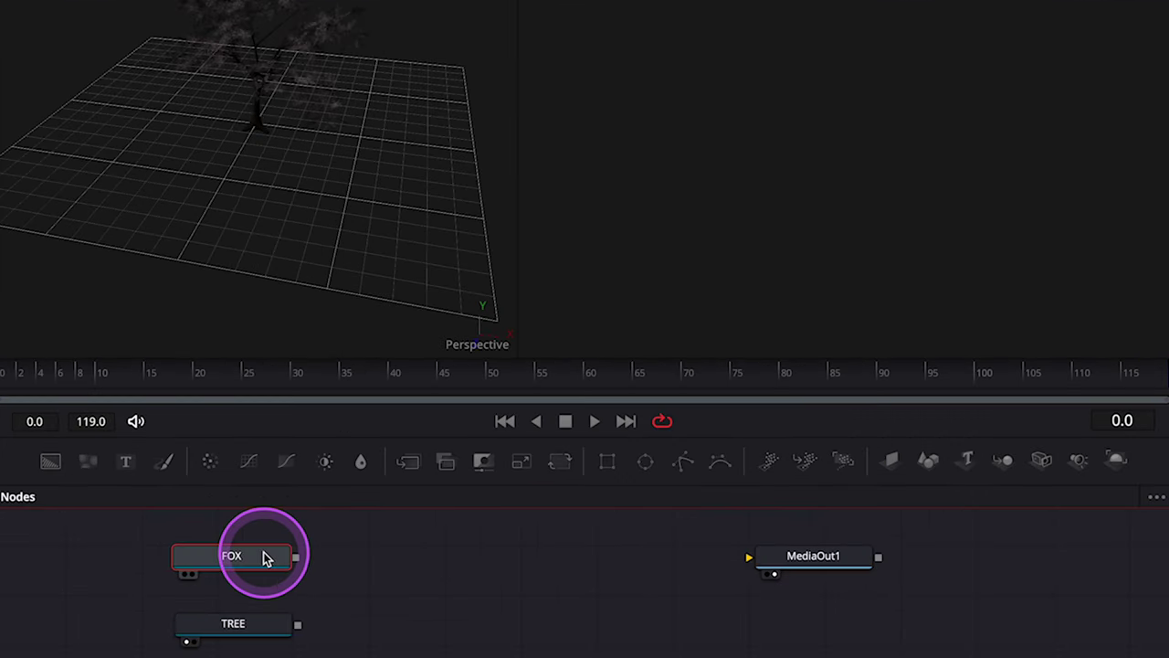
{"action": "key", "text": "shift+space"}
{"action": "type", "text": "uc"}
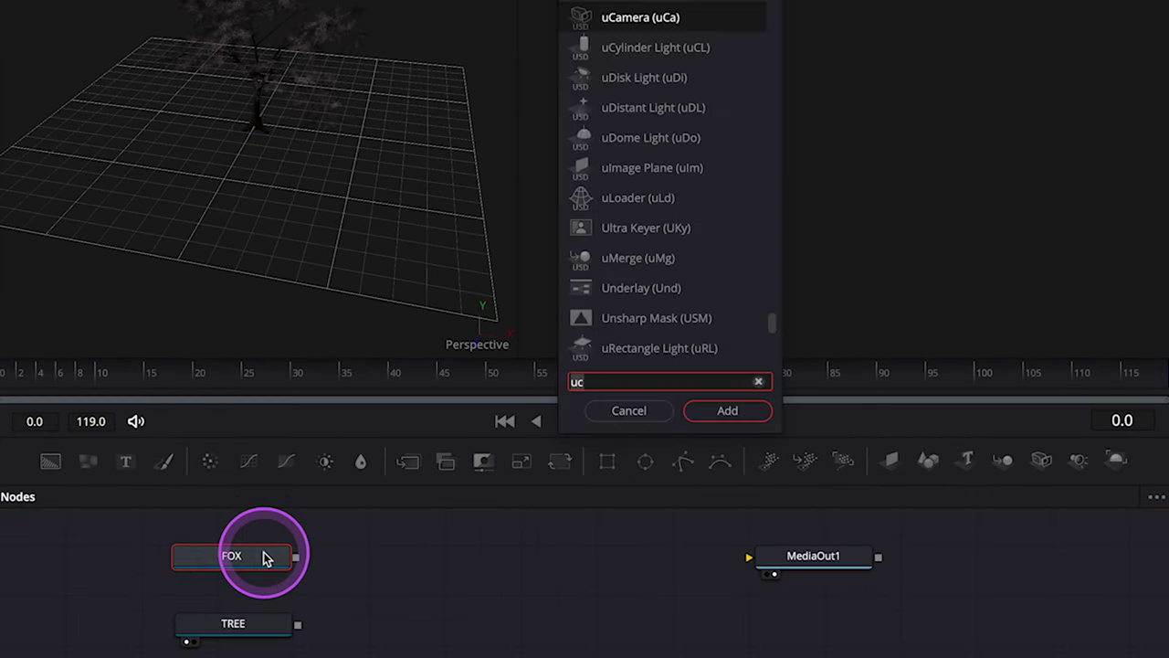
{"action": "key", "text": "BackSpace"}
{"action": "type", "text": "tr"}
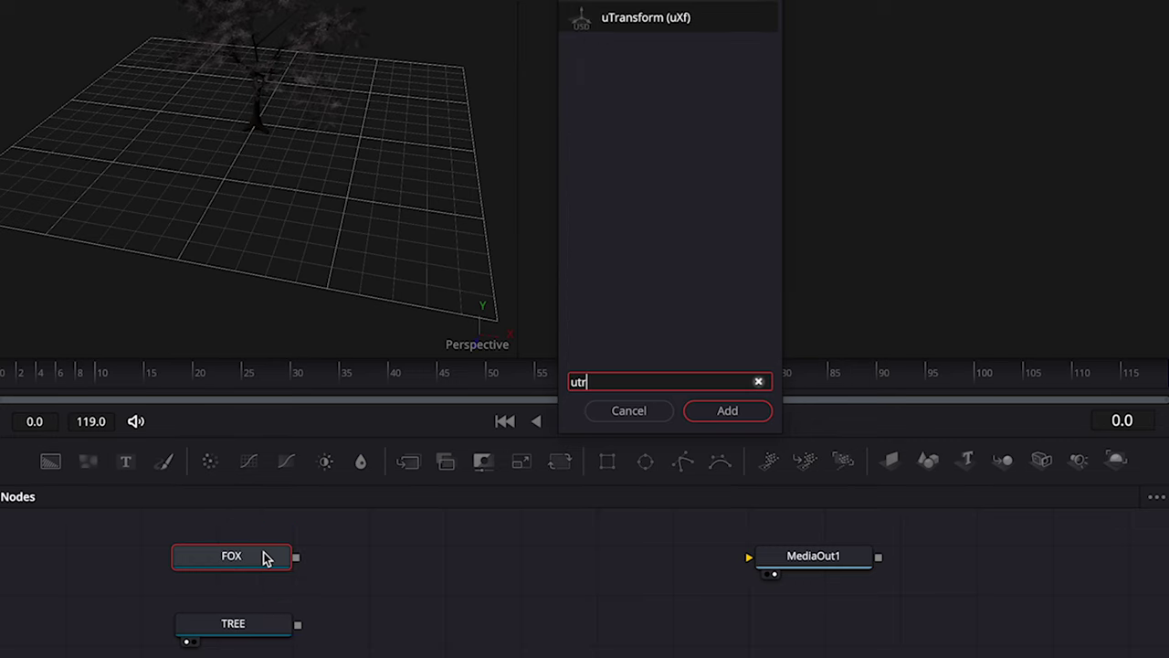
{"action": "left_click", "coordinate": [740, 408]}
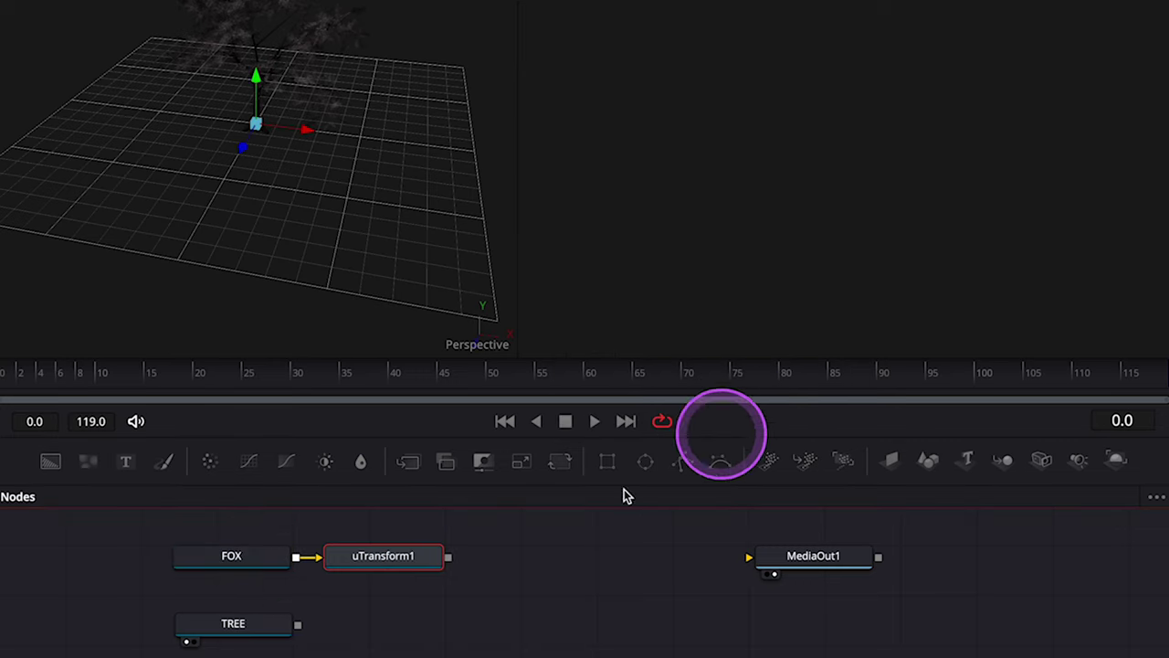
- Add a second uTransform node (uTransform2) after the TREE loader
{"action": "left_click", "coordinate": [261, 623]}
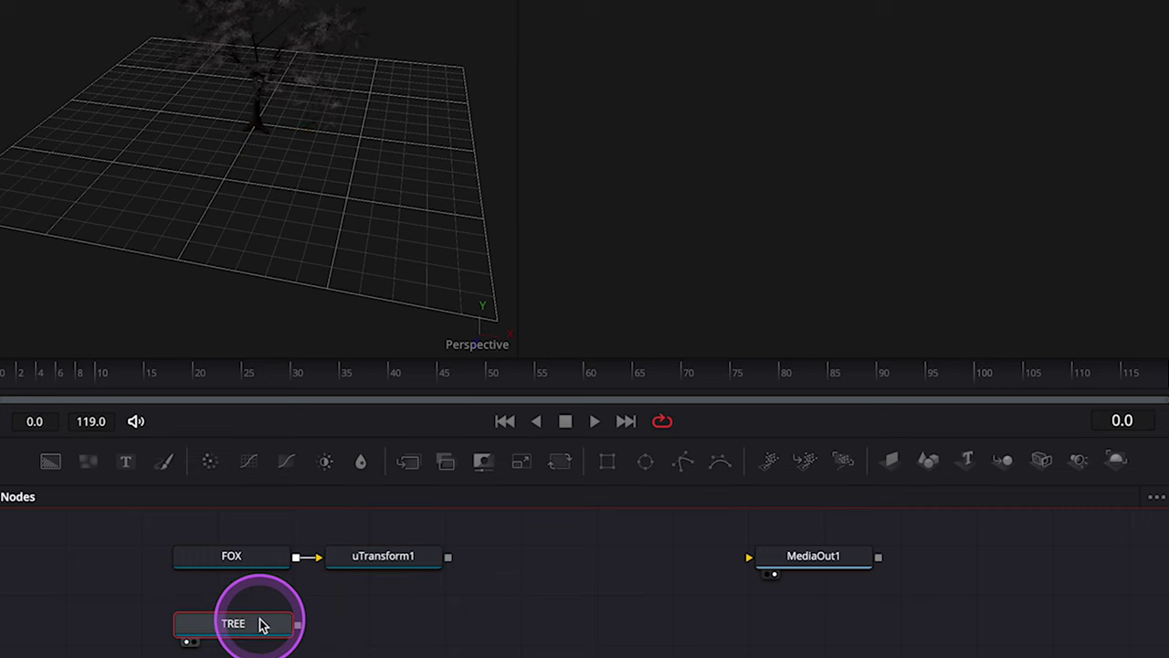
{"action": "key", "text": "shift+space"}
{"action": "type", "text": "utra"}
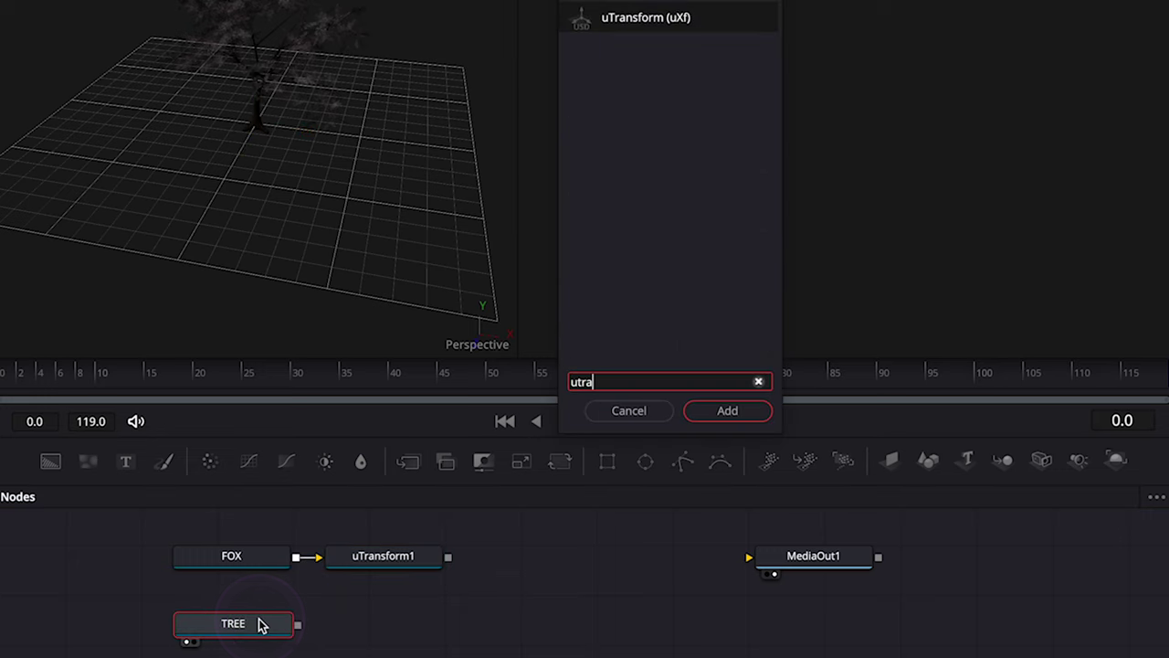
{"action": "left_click", "coordinate": [726, 412]}
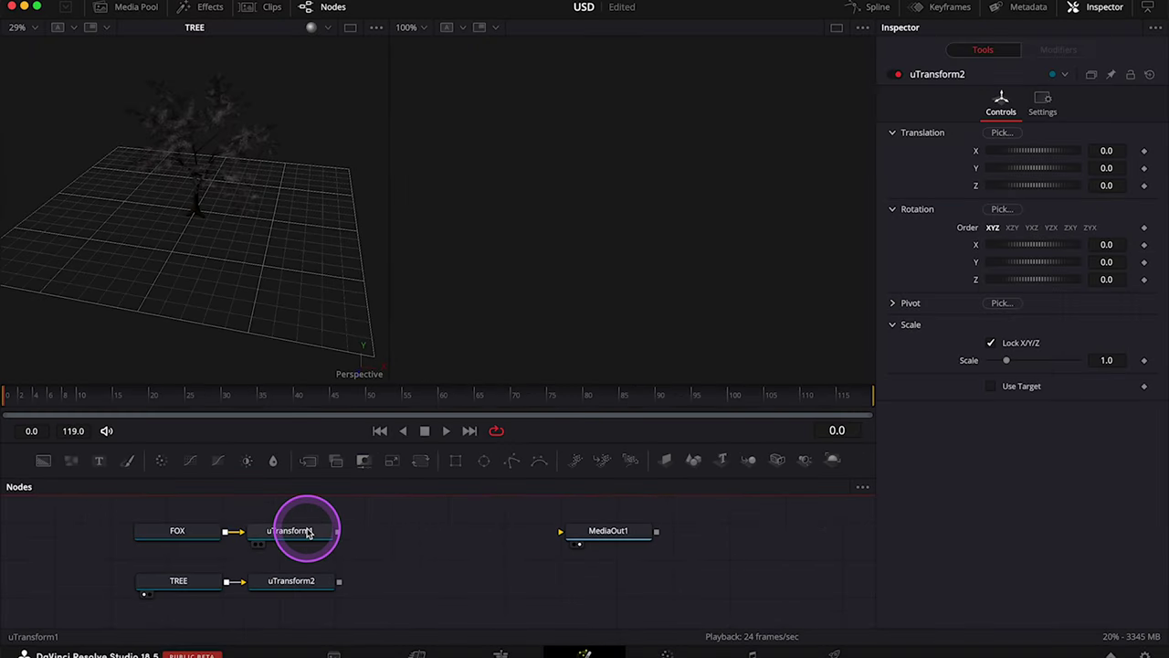
{"action": "key", "text": "shift+space"}
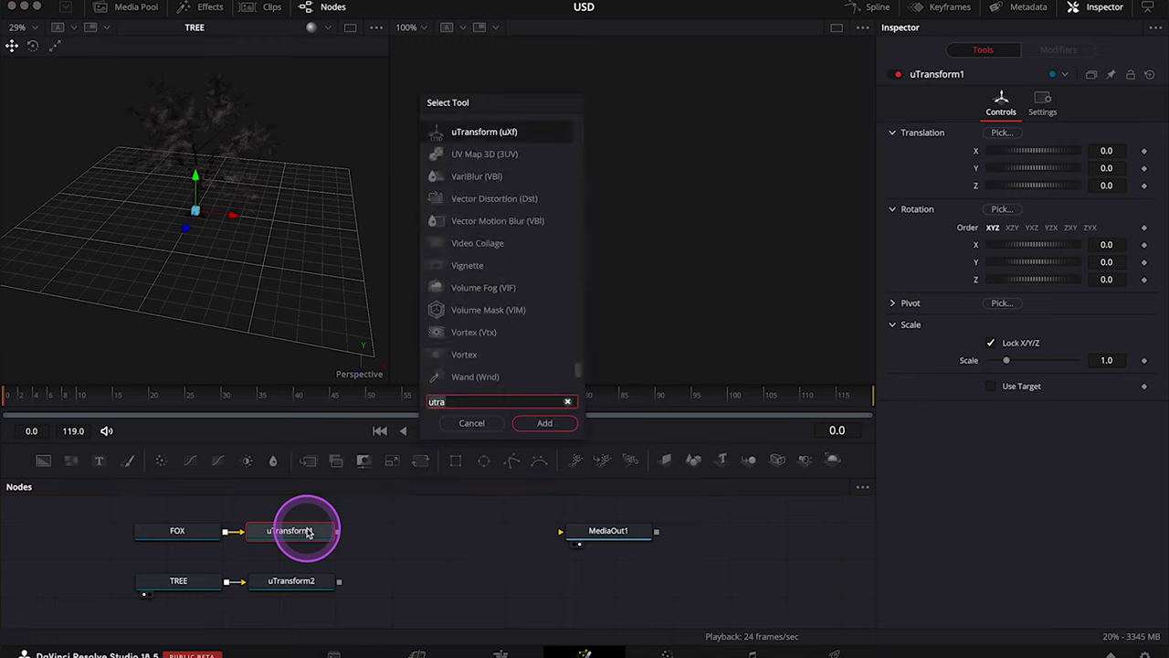
- Add uMerge1 after uTransform1, move it between branches, and wire uTransform2 into it
{"action": "type", "text": "um"}
{"action": "left_click", "coordinate": [544, 424]}
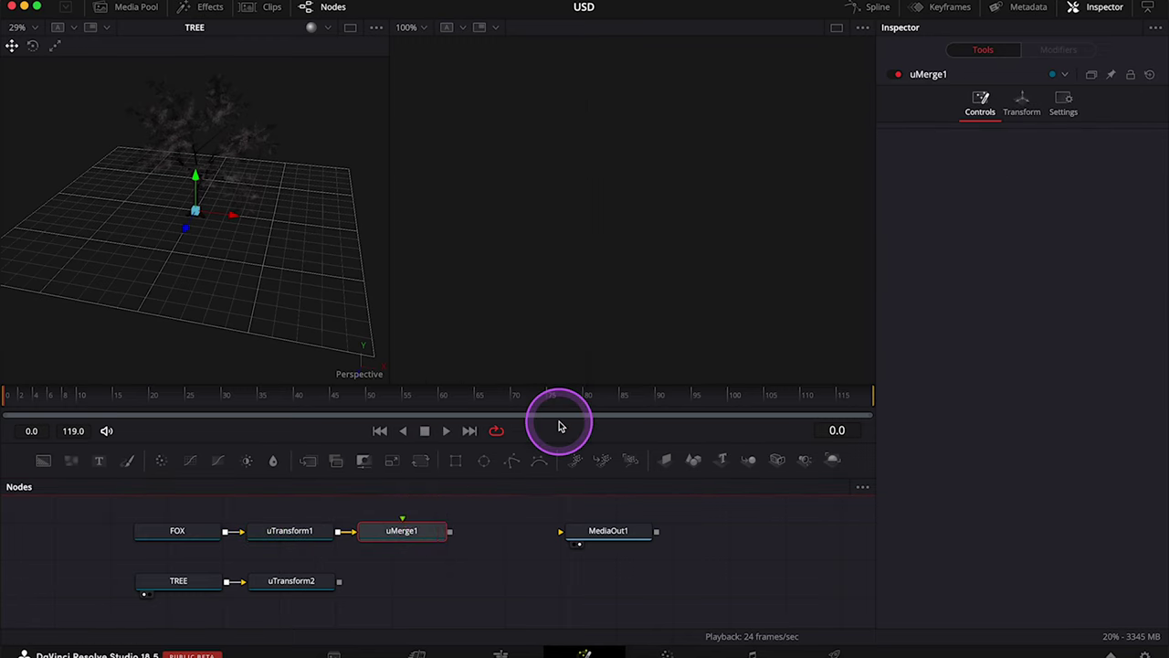
{"action": "left_click_drag", "start_coordinate": [419, 535], "coordinate": [454, 568]}
{"action": "left_click_drag", "start_coordinate": [339, 587], "coordinate": [431, 561]}
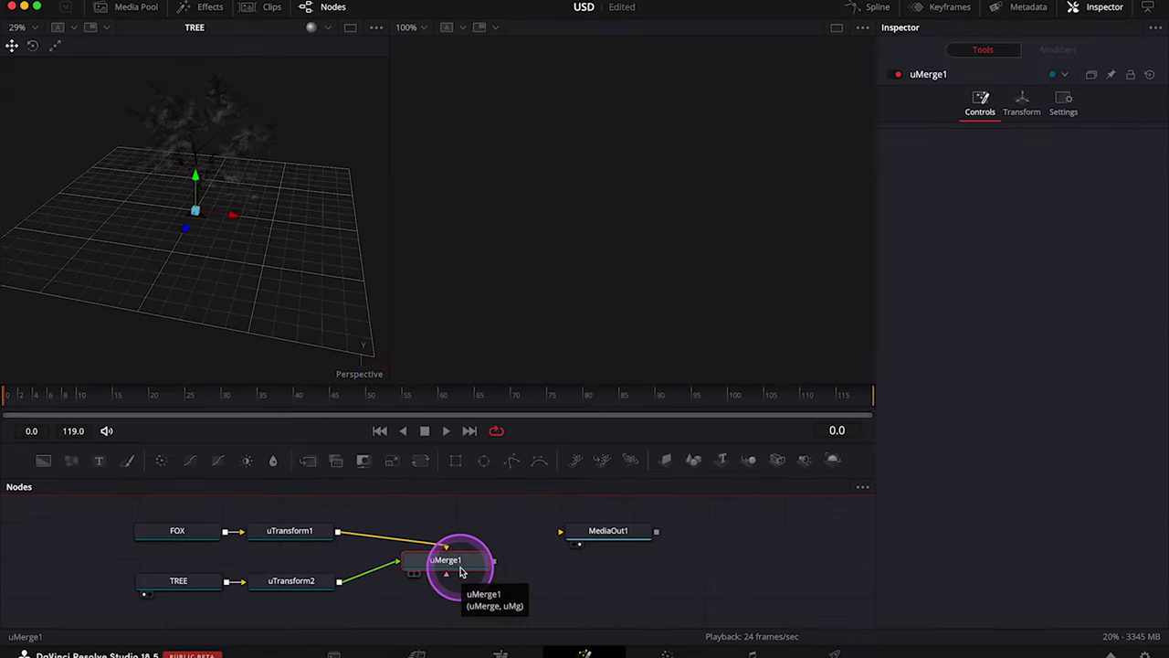
{"action": "left_click", "coordinate": [573, 551]}
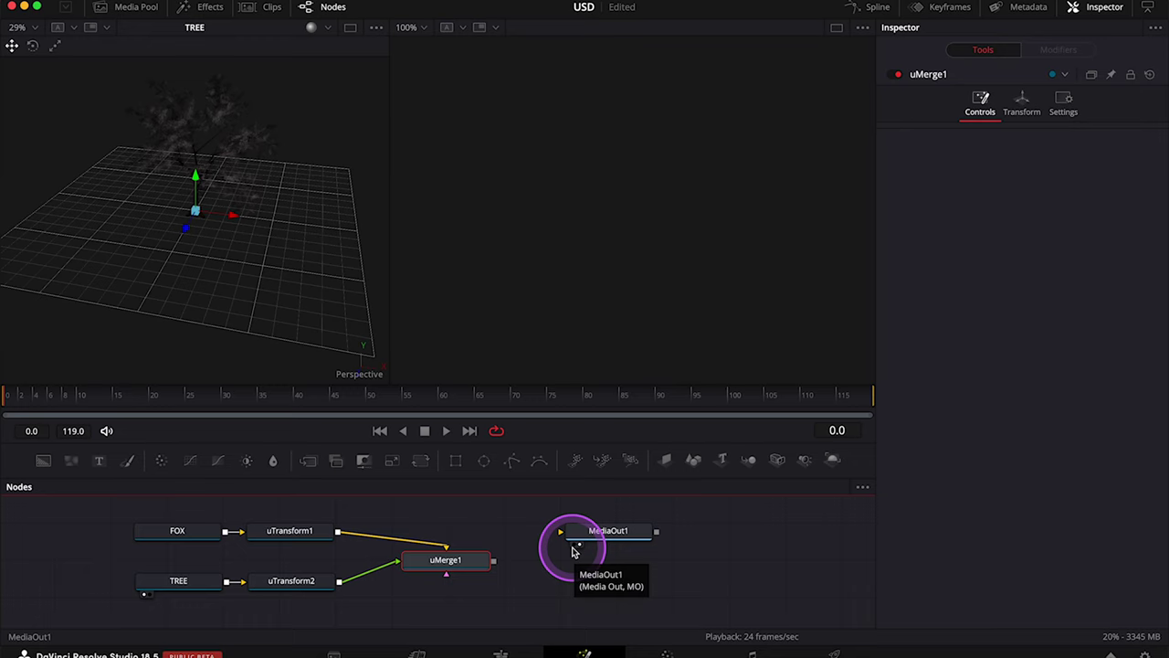
- Add uRenderer1 after uMerge1, wire it to MediaOut1, and view the 1920x1080 render
{"action": "left_click_drag", "start_coordinate": [584, 541], "coordinate": [676, 560]}
{"action": "left_click", "coordinate": [481, 556]}
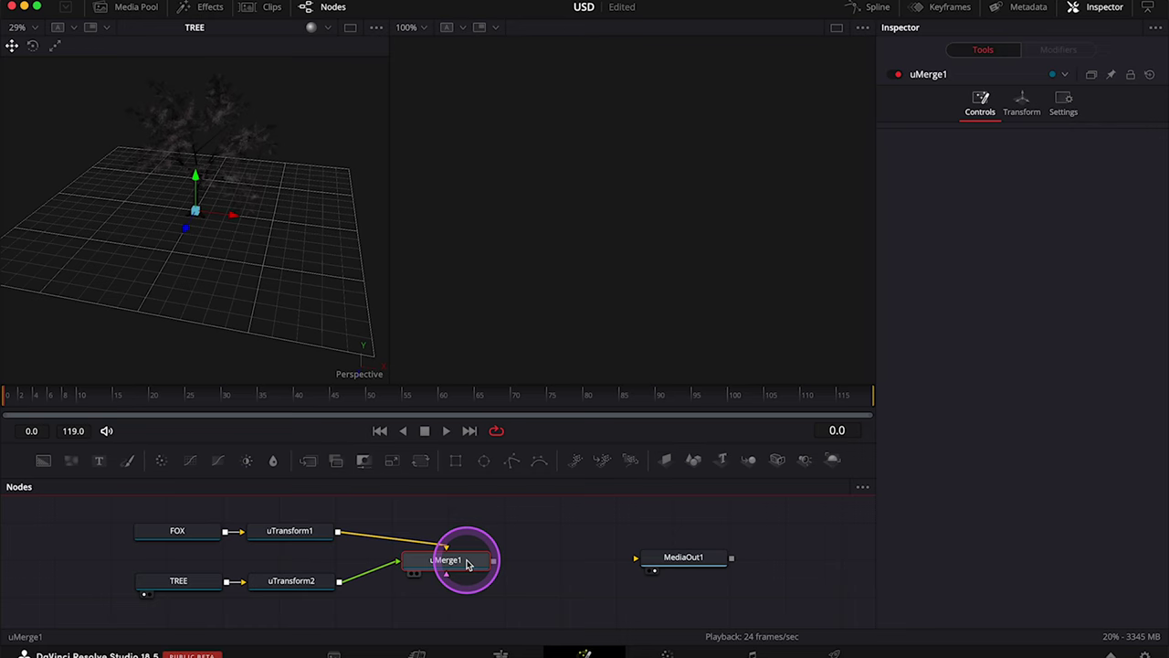
{"action": "key", "text": "shift+space"}
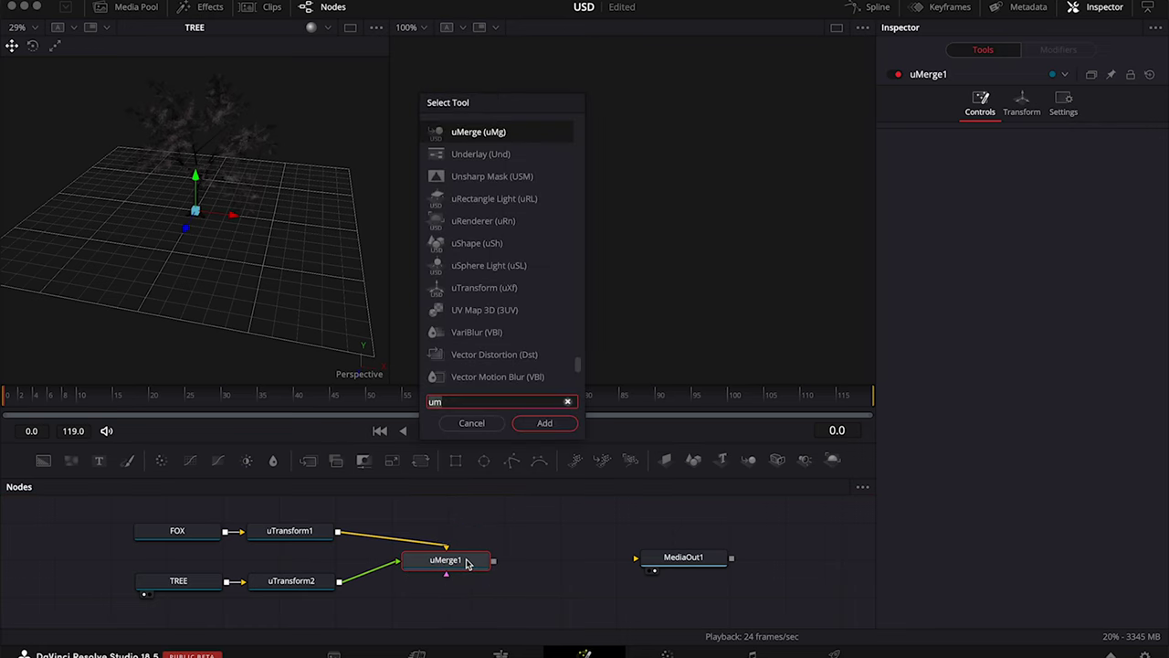
{"action": "type", "text": "ure"}
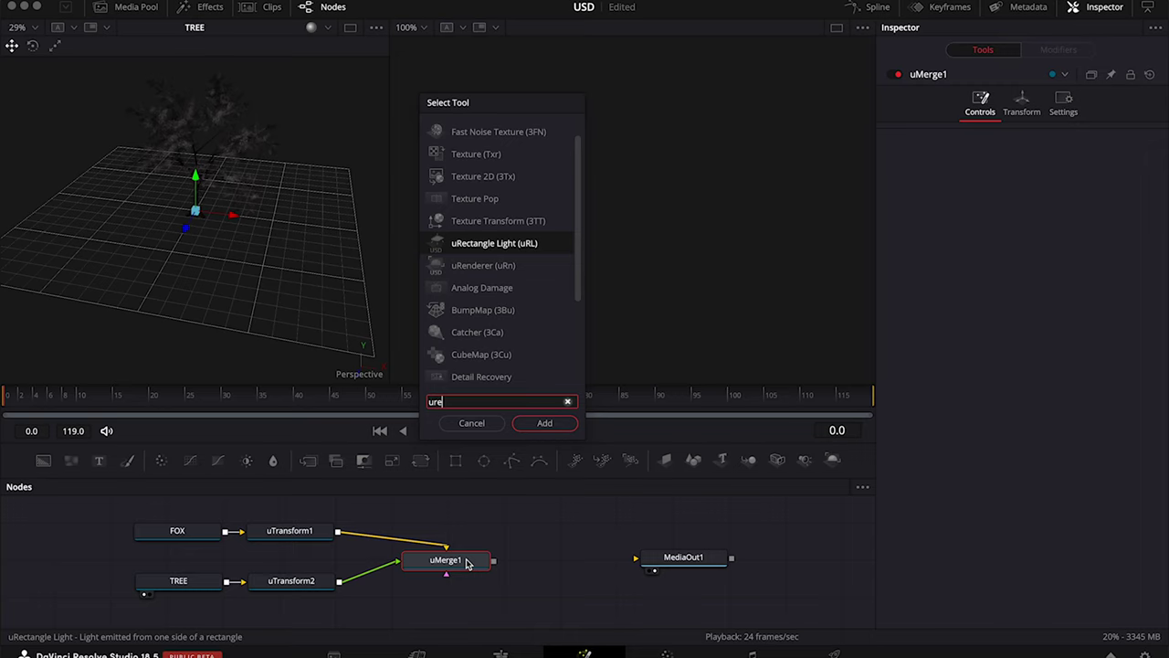
{"action": "type", "text": "n"}
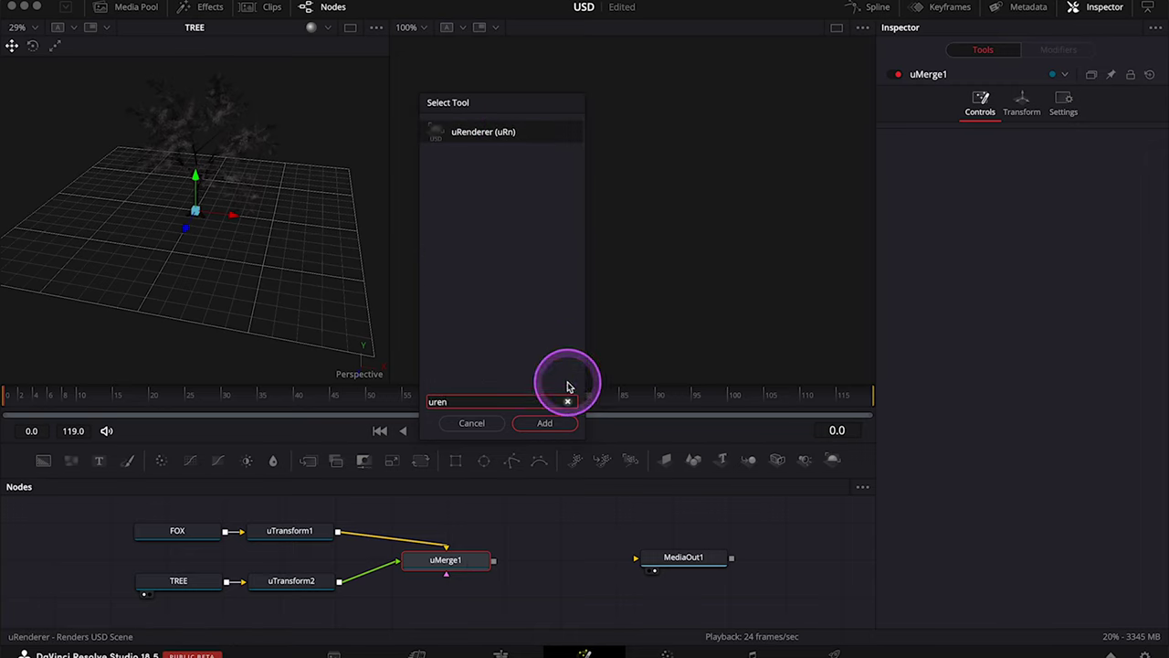
{"action": "left_click", "coordinate": [546, 422]}
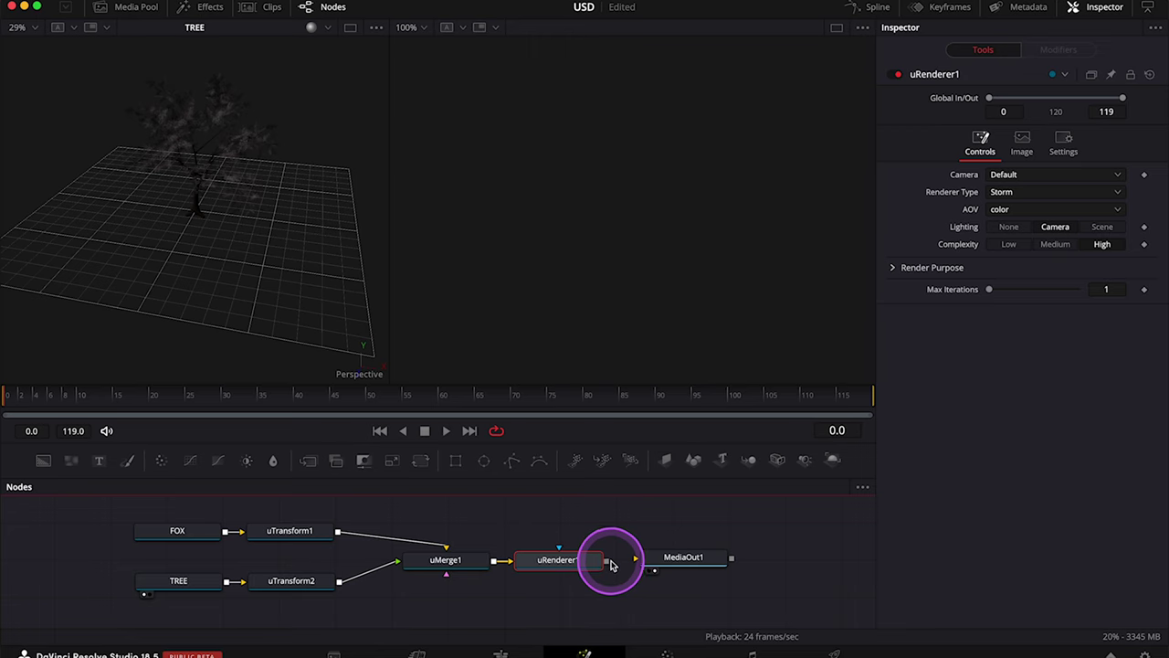
{"action": "left_click_drag", "start_coordinate": [606, 559], "coordinate": [654, 568]}
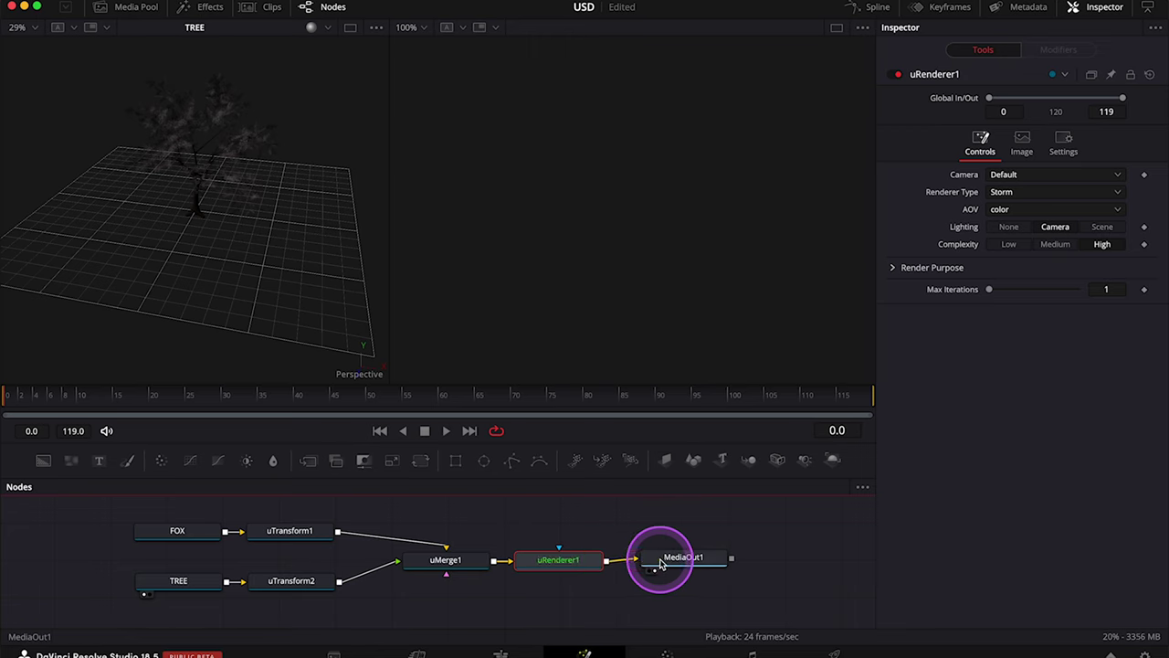
{"action": "left_click", "coordinate": [661, 572]}
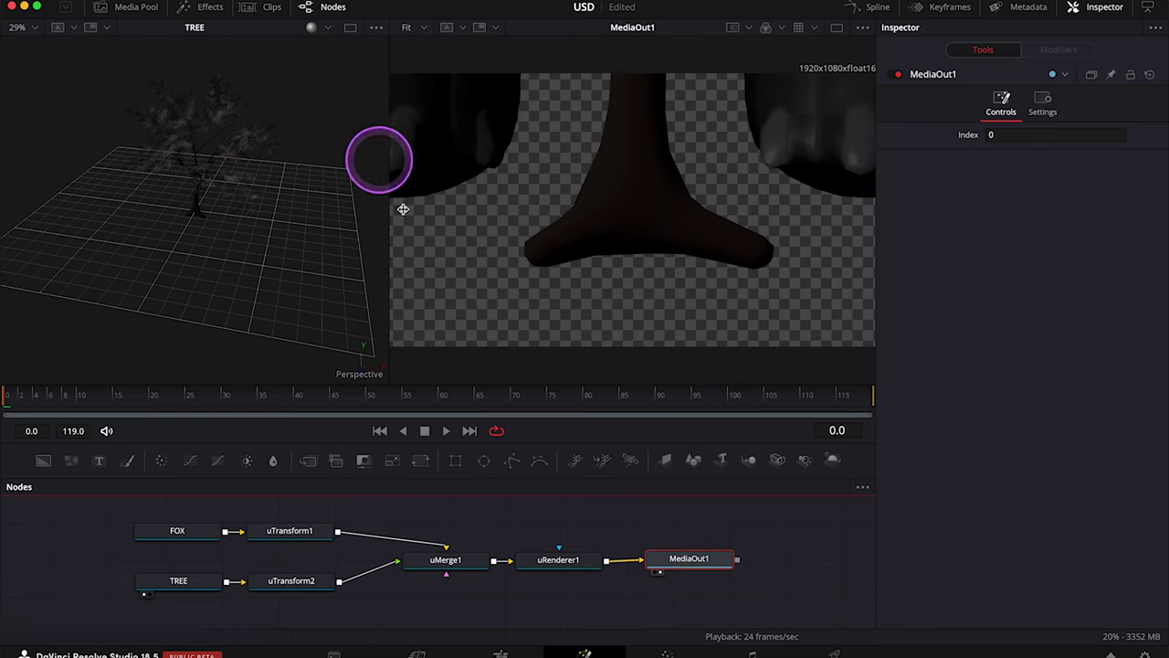
{"action": "scroll", "coordinate": [686, 232], "scroll_direction": "down", "scroll_amount": 2}
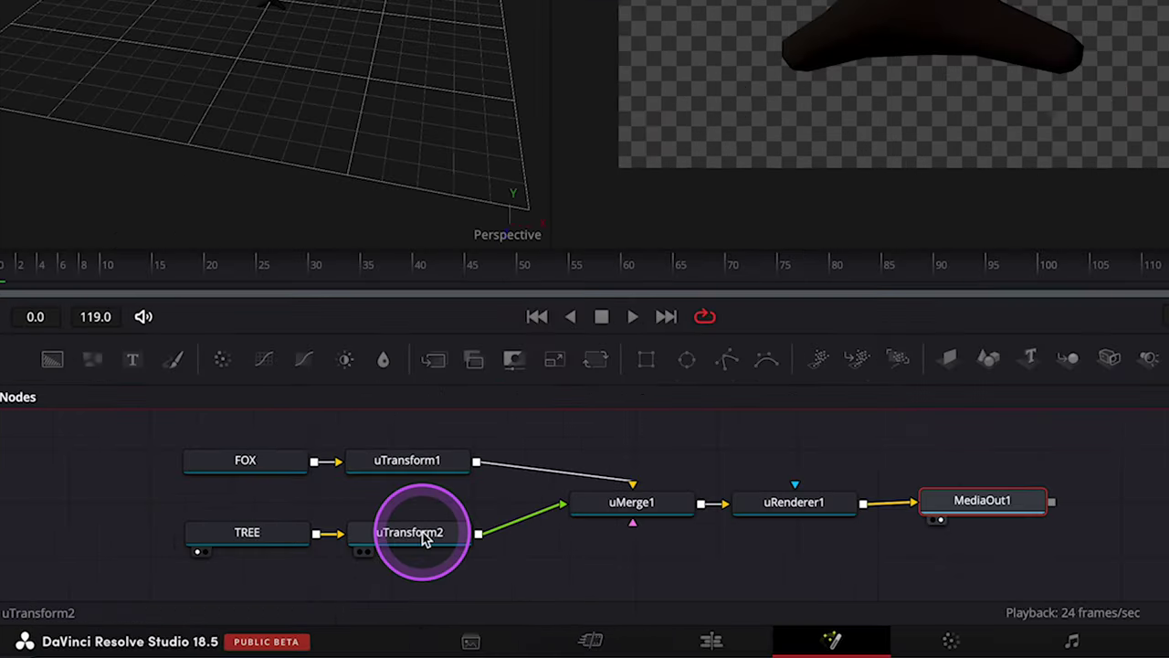
- Scale the tree's uTransform2 to 0.158 and place it at X -0.684, Y -0.375, Z 0.083
{"action": "left_click", "coordinate": [301, 584]}
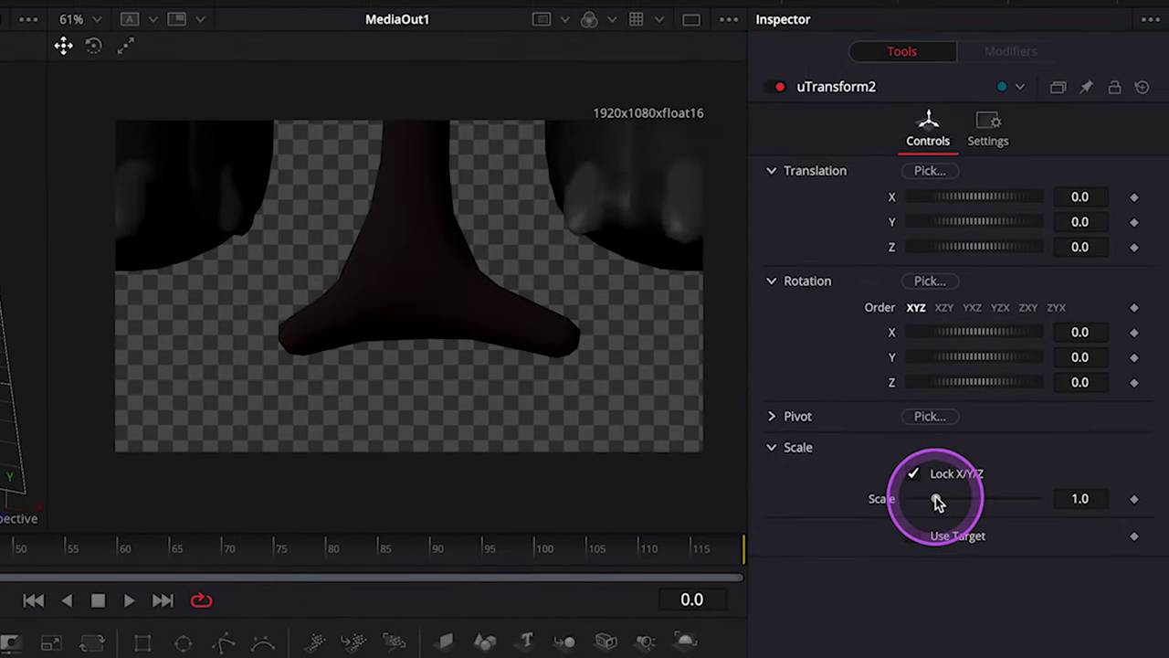
{"action": "left_click_drag", "start_coordinate": [937, 498], "coordinate": [916, 499]}
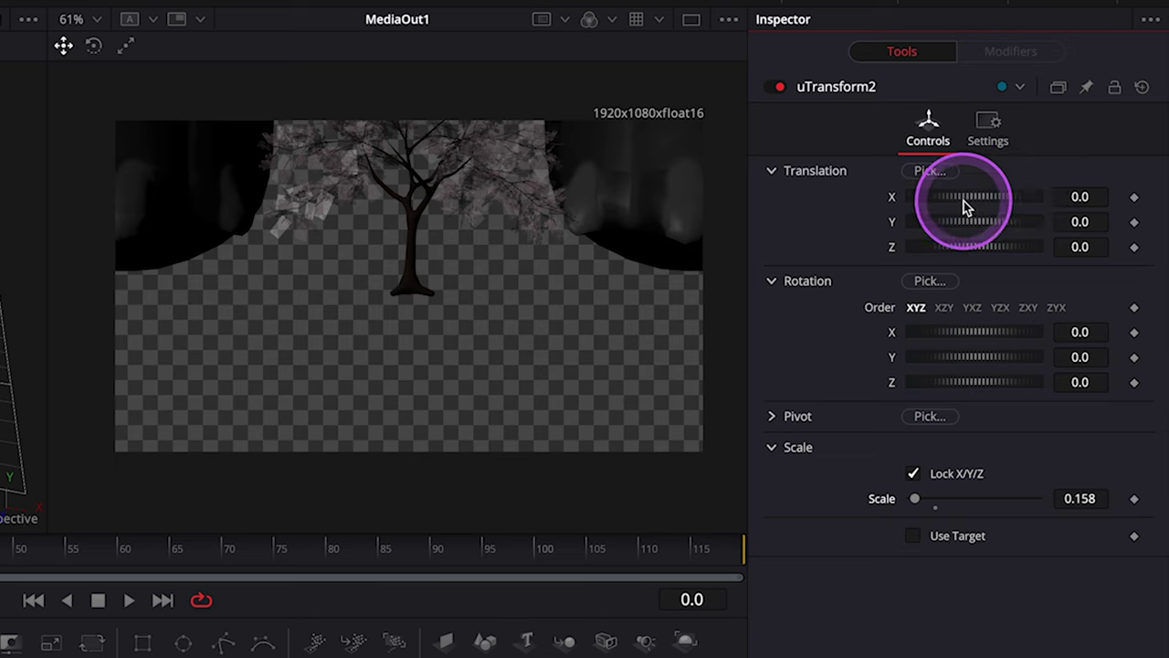
{"action": "left_click_drag", "start_coordinate": [964, 201], "coordinate": [941, 249]}
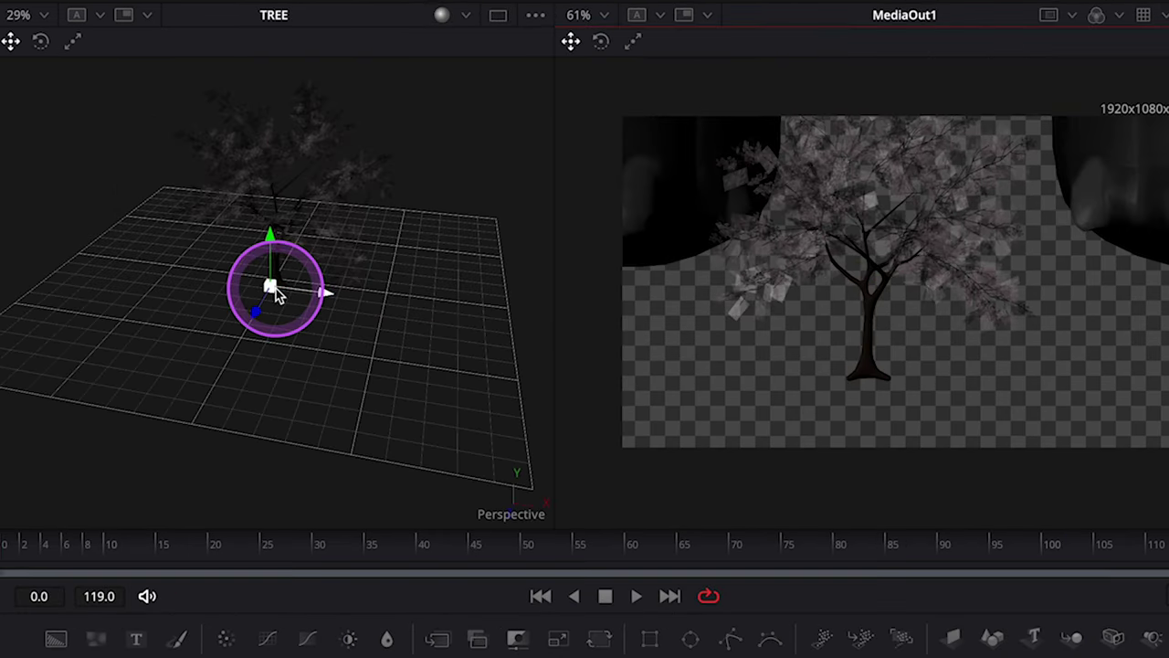
{"action": "mouse_move", "coordinate": [274, 287]}
{"action": "left_mouse_down"}
{"action": "mouse_move", "coordinate": [240, 262]}
{"action": "mouse_move", "coordinate": [285, 292]}
{"action": "mouse_move", "coordinate": [303, 325]}
{"action": "mouse_move", "coordinate": [235, 296]}
{"action": "mouse_move", "coordinate": [272, 278]}
{"action": "mouse_move", "coordinate": [264, 287]}
{"action": "left_mouse_up"}
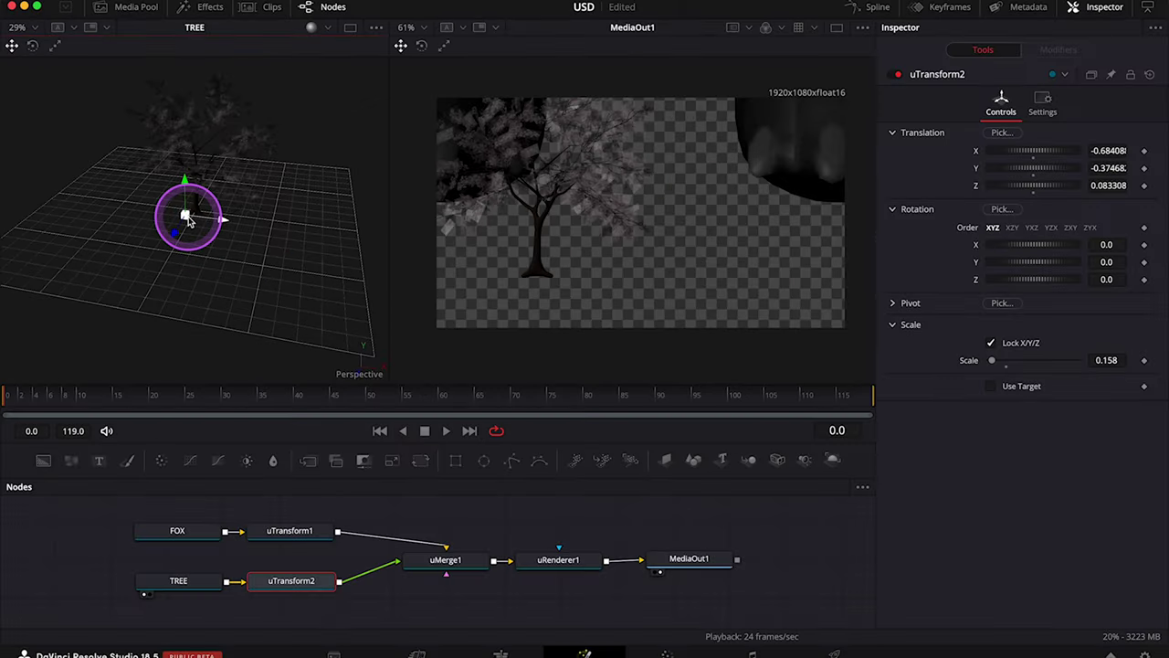
- Set uTransform1 to scale 0.03 and Rotation Y -36.5, and move the fox down beside the tree
{"action": "left_click", "coordinate": [182, 543]}
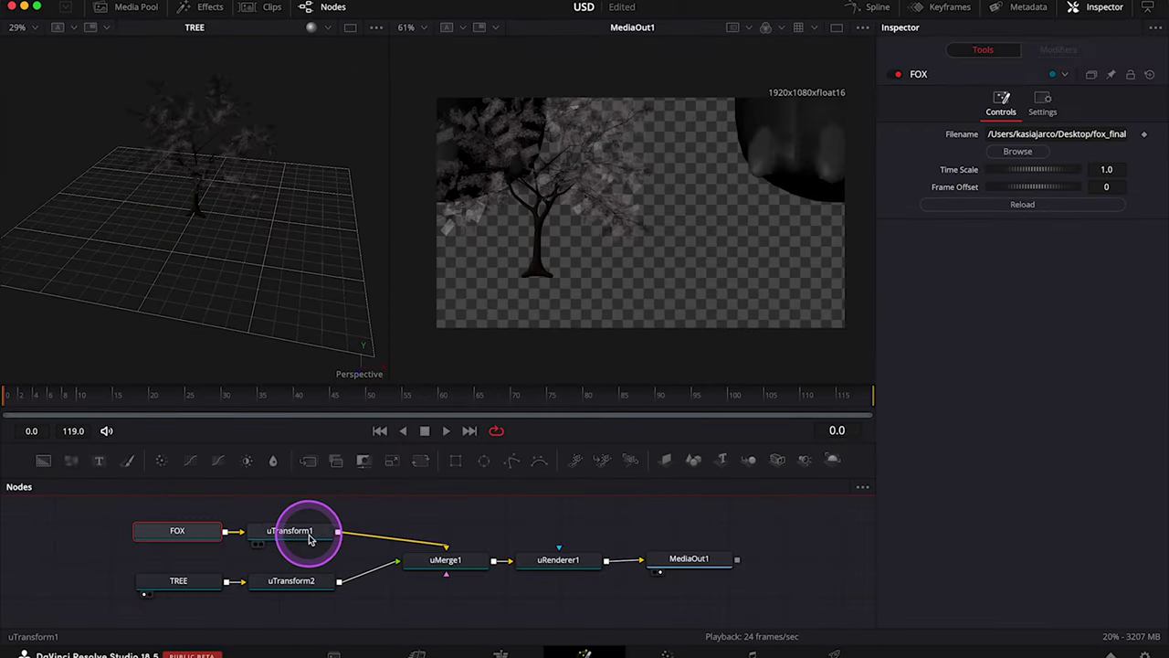
{"action": "left_click", "coordinate": [295, 533]}
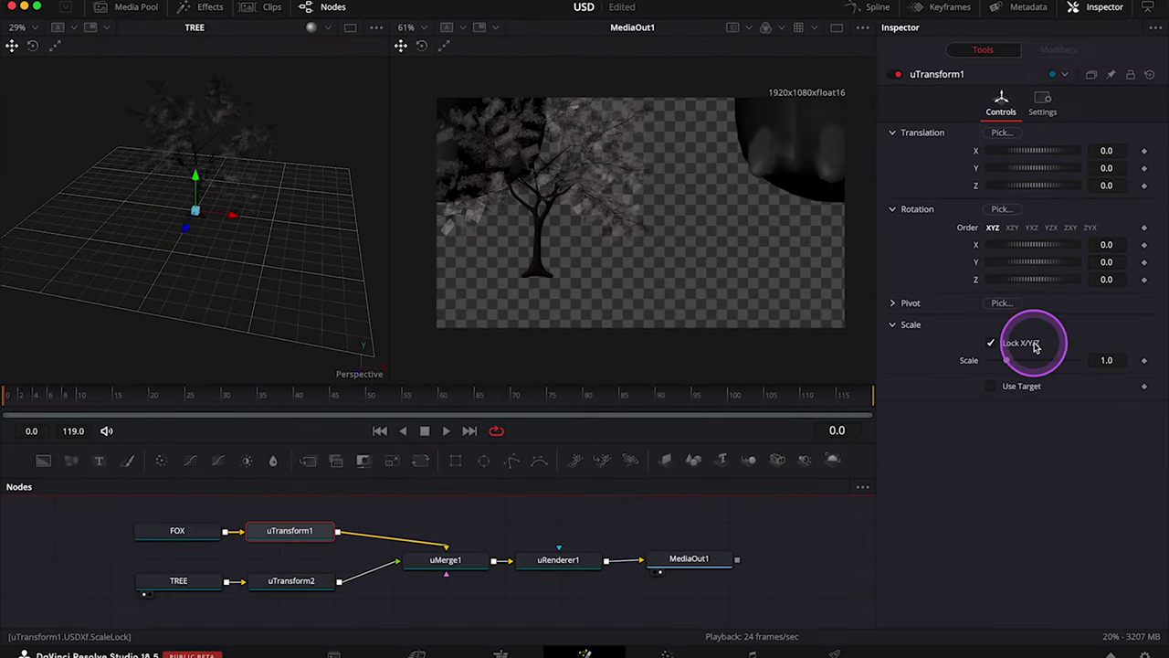
{"action": "left_click_drag", "start_coordinate": [1006, 360], "coordinate": [988, 360]}
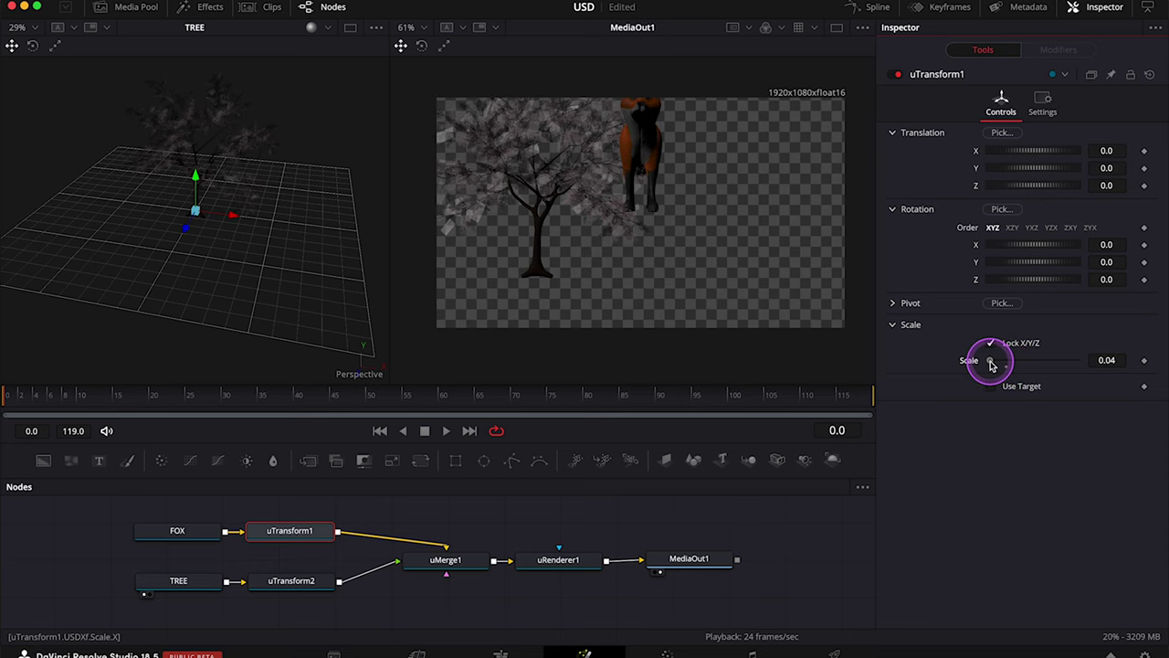
{"action": "double_click", "coordinate": [1116, 360]}
{"action": "type", "text": "0.03"}
{"action": "key", "text": "Tab"}
{"action": "mouse_move", "coordinate": [1036, 263]}
{"action": "left_mouse_down"}
{"action": "mouse_move", "coordinate": [1027, 265]}
{"action": "mouse_move", "coordinate": [1069, 265]}
{"action": "mouse_move", "coordinate": [1011, 256]}
{"action": "mouse_move", "coordinate": [1046, 267]}
{"action": "mouse_move", "coordinate": [1029, 266]}
{"action": "left_mouse_up"}
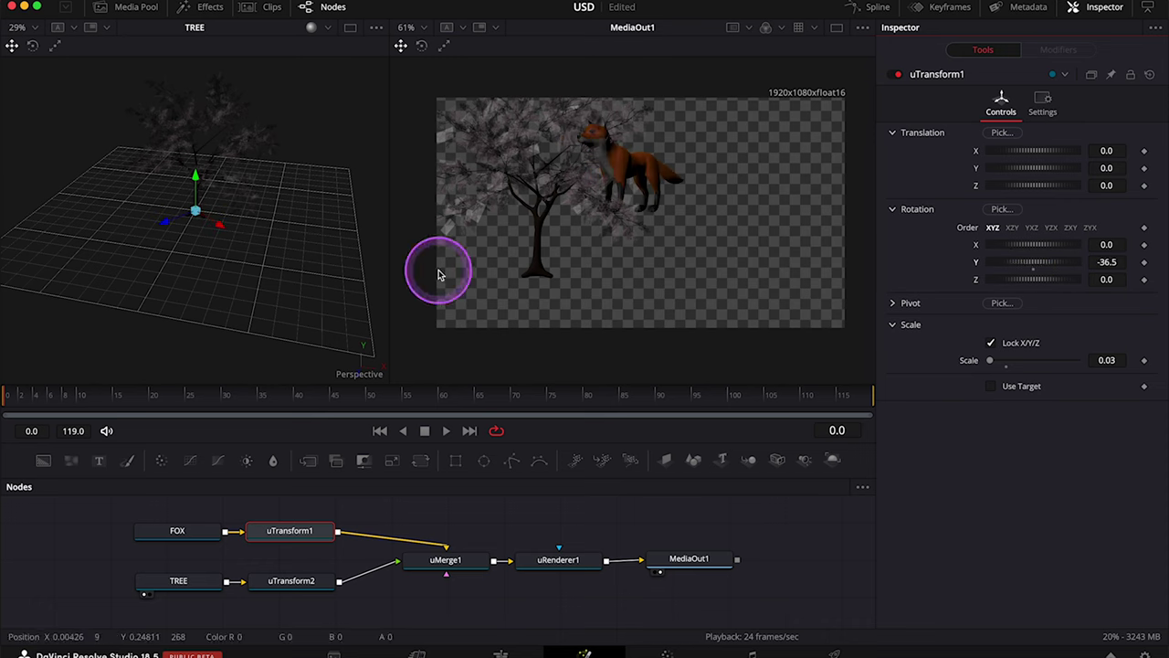
{"action": "left_click", "coordinate": [197, 213]}
{"action": "left_click_drag", "start_coordinate": [197, 213], "coordinate": [196, 222]}
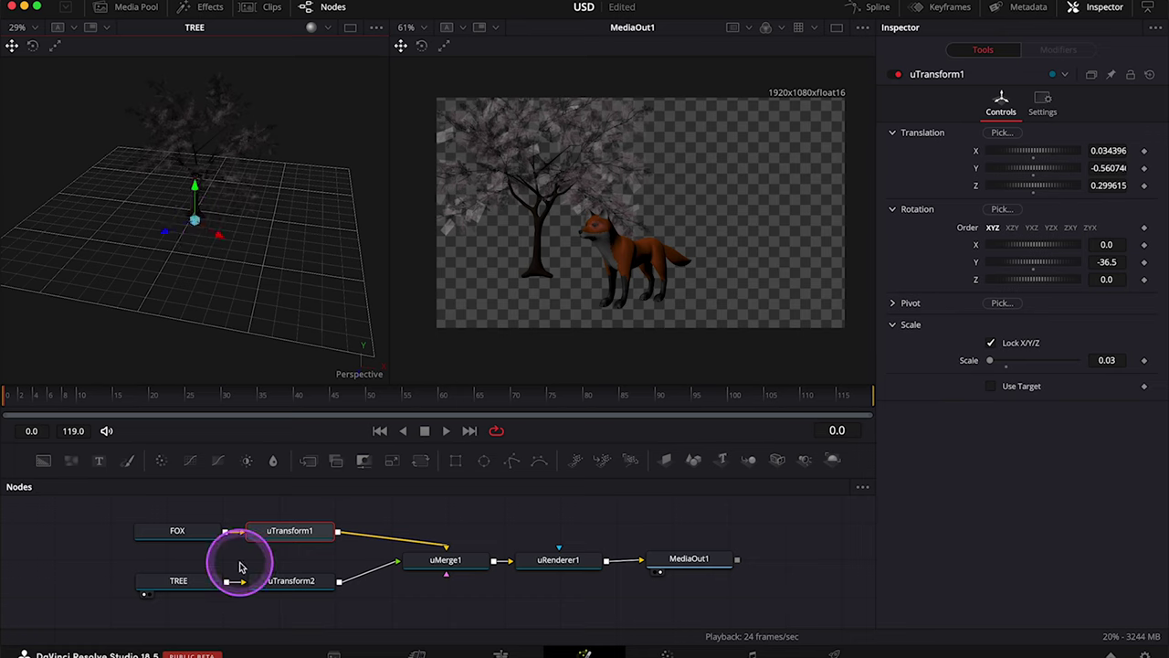
- Enlarge the tree to scale 0.355 and shift the TREE loader node further left
{"action": "left_click", "coordinate": [274, 580]}
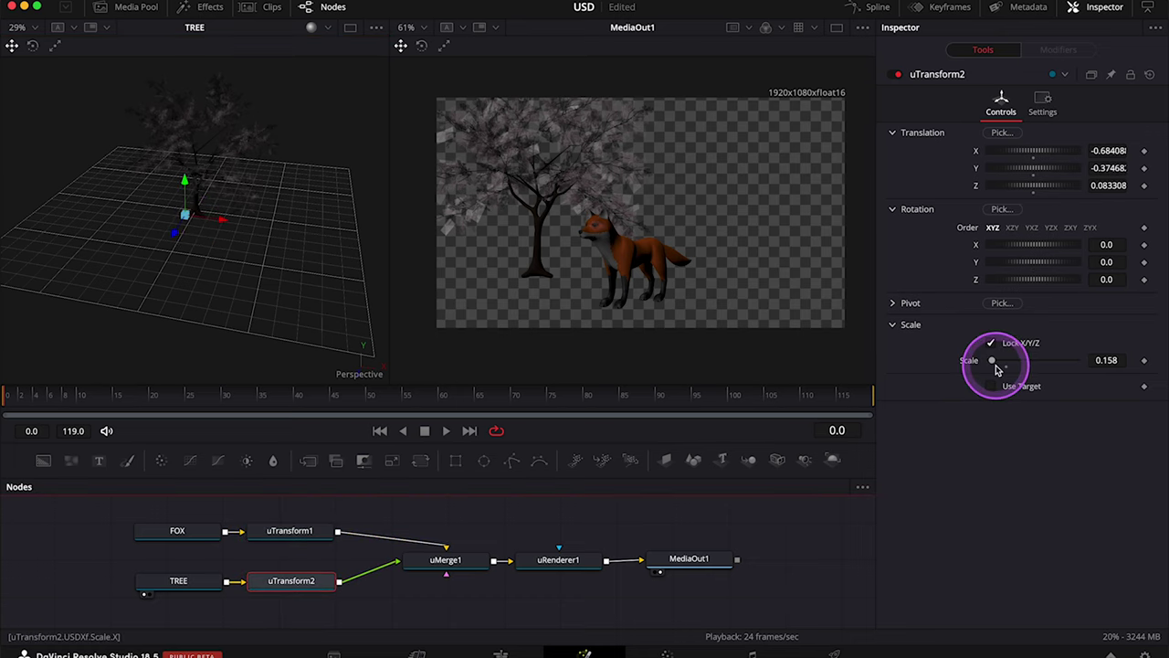
{"action": "left_click_drag", "start_coordinate": [998, 368], "coordinate": [1001, 367]}
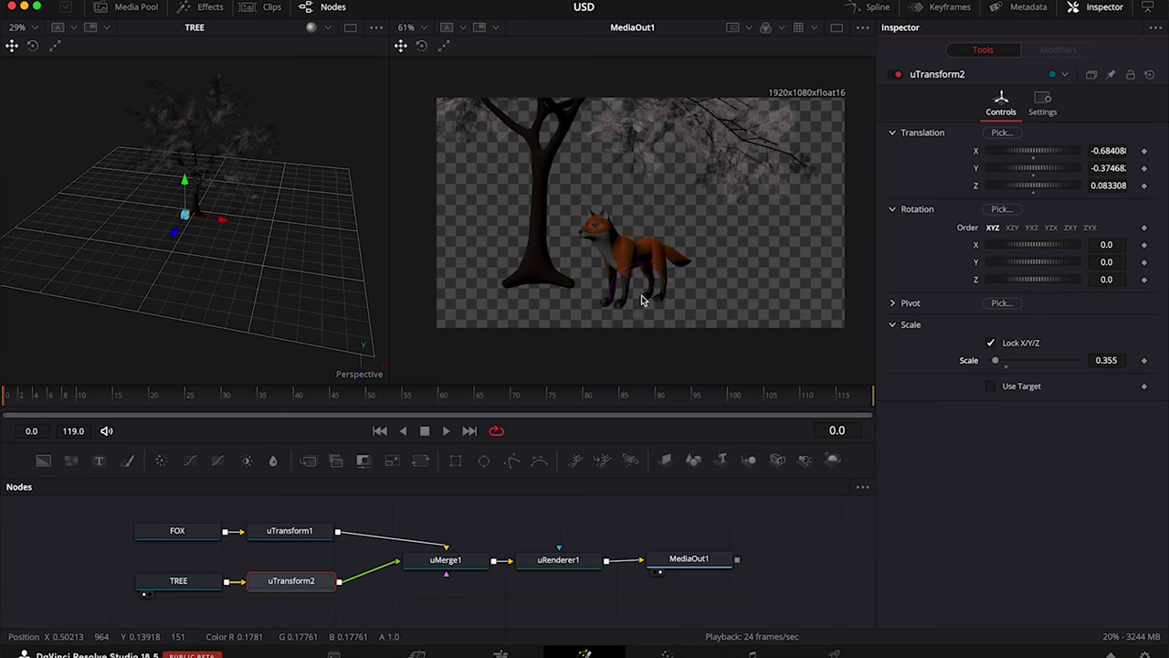
{"action": "left_click_drag", "start_coordinate": [587, 174], "coordinate": [637, 167]}
{"action": "left_click", "coordinate": [627, 194]}
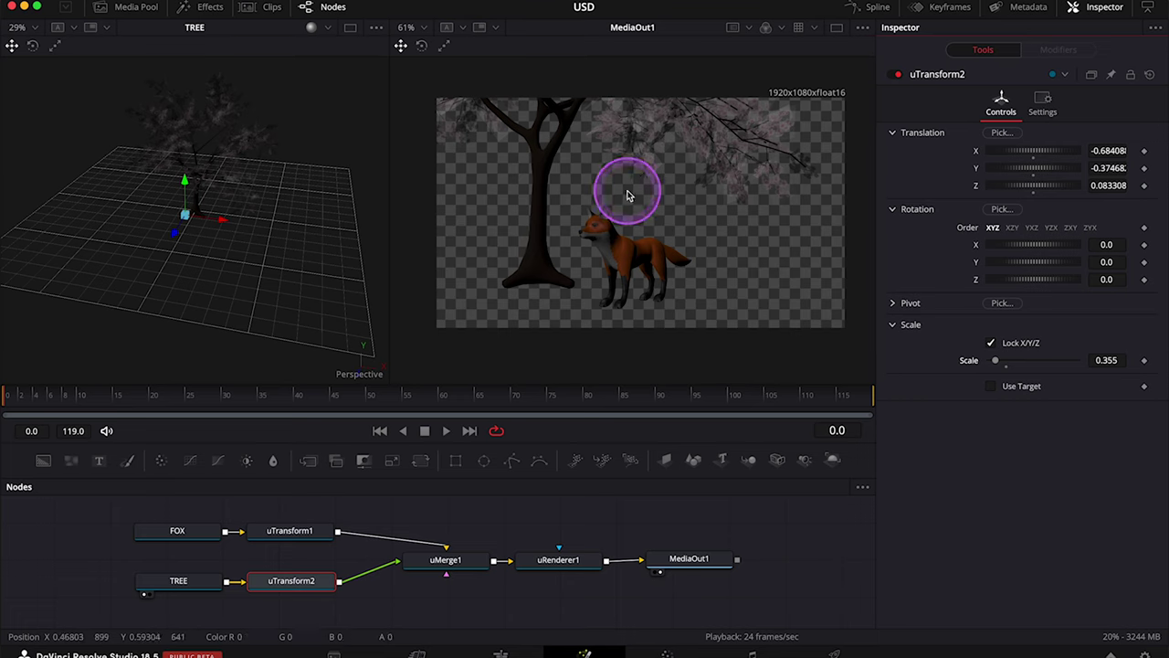
{"action": "left_click_drag", "start_coordinate": [203, 580], "coordinate": [151, 586]}
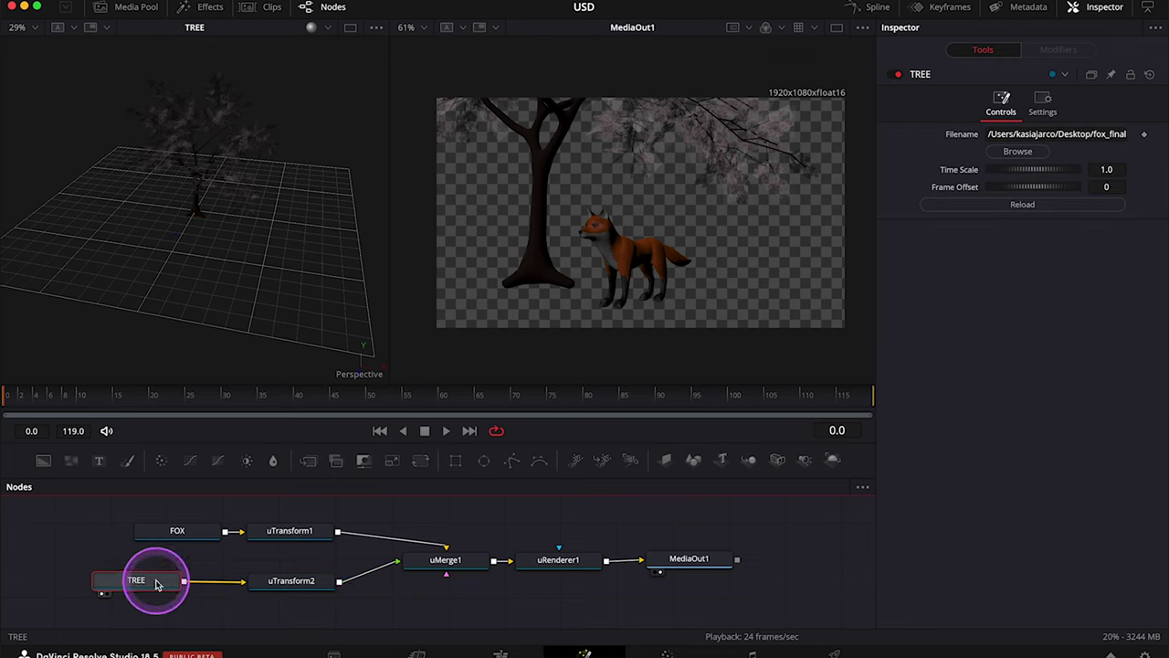
- Add uTransform3 and uTransform4 nodes, routing TREE through both into uMerge1
{"action": "left_click", "coordinate": [306, 613]}
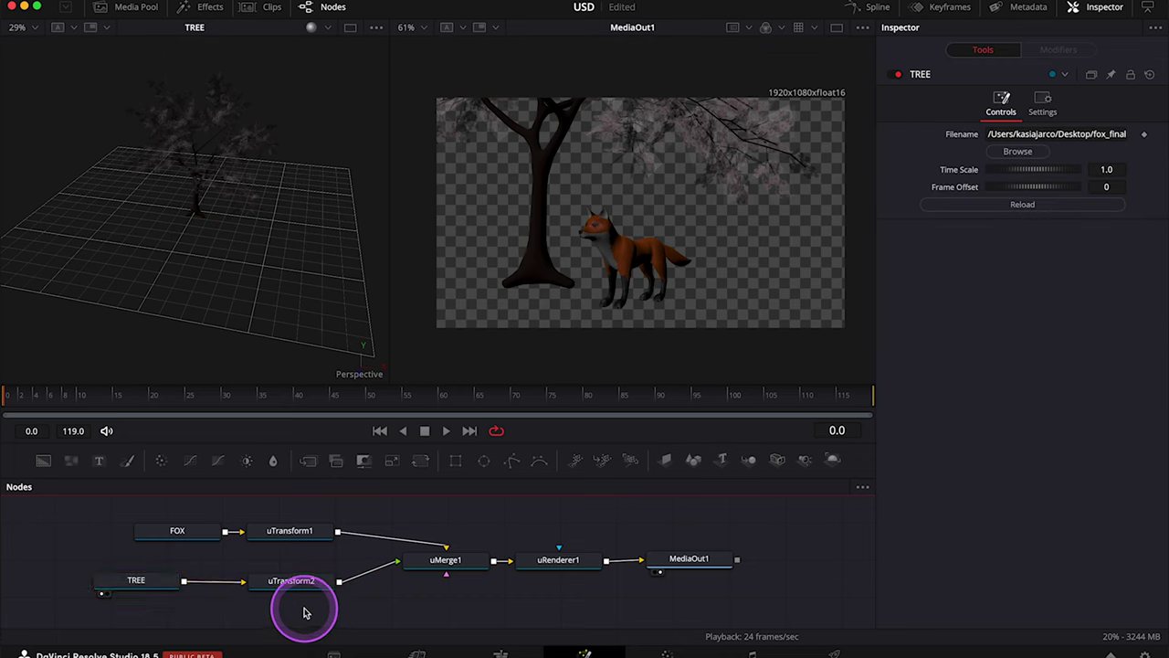
{"action": "key", "text": "shift+space"}
{"action": "type", "text": "utr"}
{"action": "left_click", "coordinate": [539, 423]}
{"action": "left_click", "coordinate": [296, 597]}
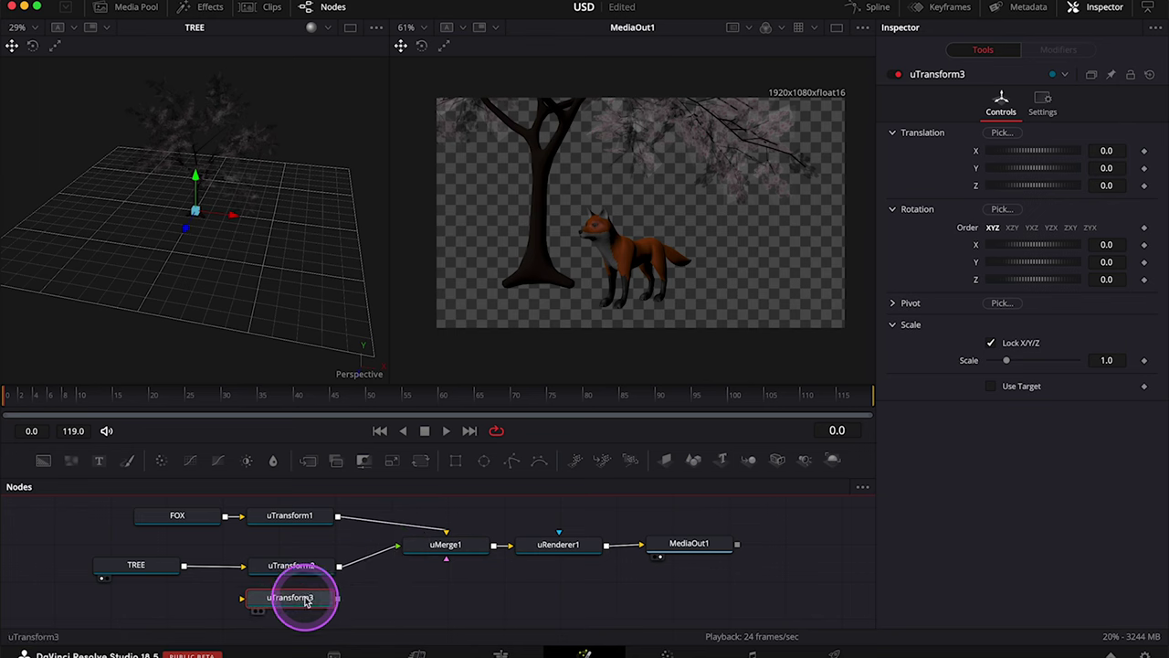
{"action": "key", "text": "shift+space"}
{"action": "left_click", "coordinate": [543, 426]}
{"action": "left_click_drag", "start_coordinate": [417, 570], "coordinate": [311, 588]}
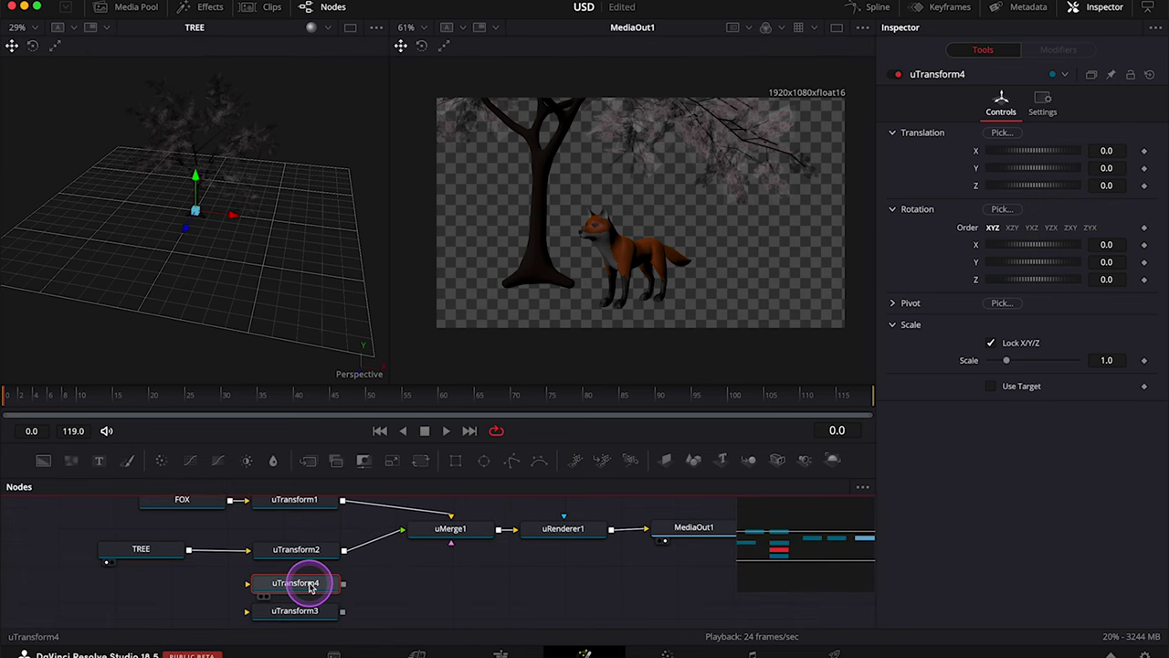
{"action": "left_click_drag", "start_coordinate": [189, 551], "coordinate": [250, 587]}
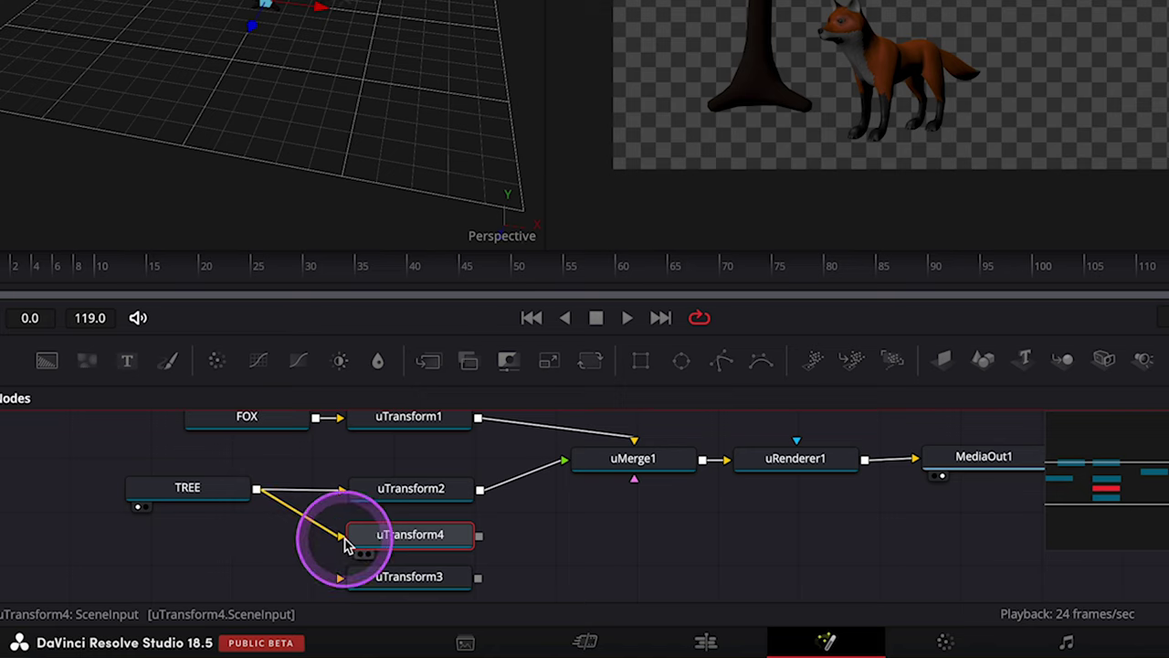
{"action": "left_click_drag", "start_coordinate": [257, 490], "coordinate": [338, 589]}
{"action": "left_click_drag", "start_coordinate": [478, 535], "coordinate": [621, 460]}
{"action": "left_click_drag", "start_coordinate": [478, 579], "coordinate": [673, 477]}
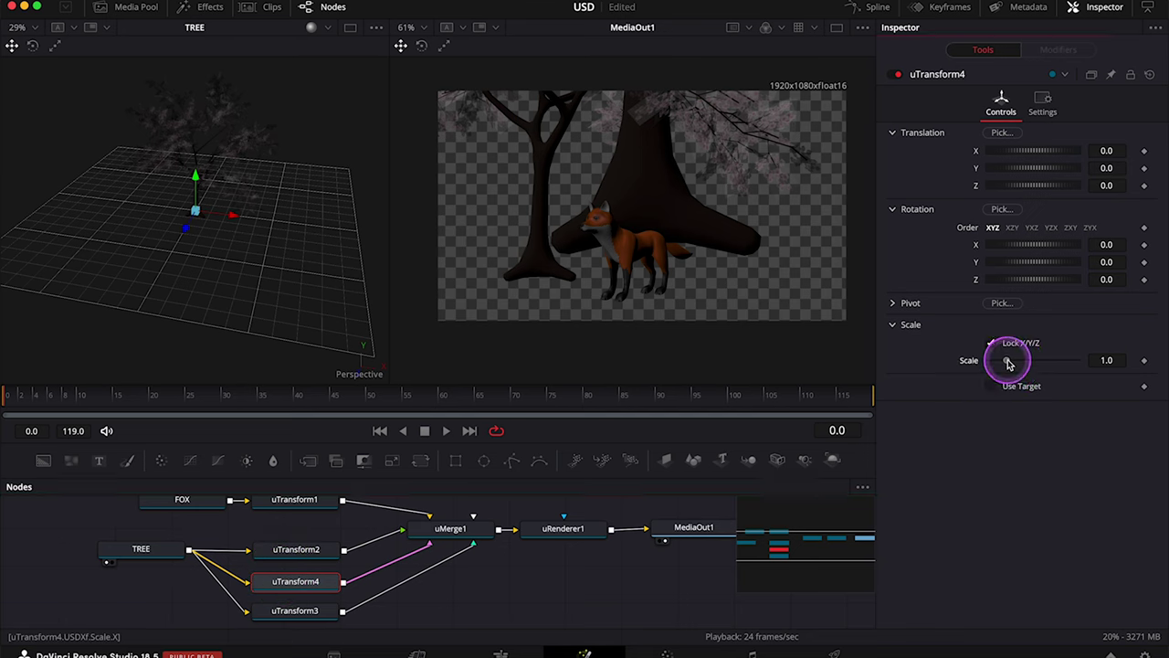
- Shrink and move both tree copies, putting uTransform3's 0.395-scale tree right of the fox
{"action": "left_click_drag", "start_coordinate": [1002, 363], "coordinate": [992, 361]}
{"action": "left_click_drag", "start_coordinate": [194, 211], "coordinate": [209, 217]}
{"action": "left_click", "coordinate": [294, 610]}
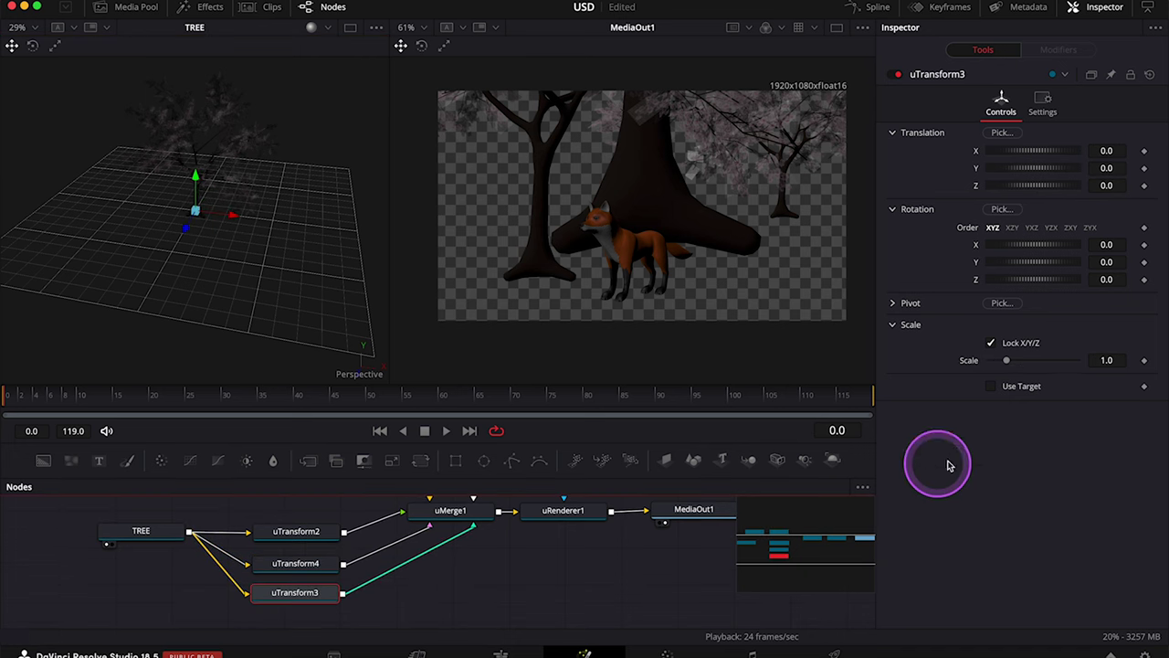
{"action": "left_click_drag", "start_coordinate": [1002, 362], "coordinate": [992, 360]}
{"action": "left_click_drag", "start_coordinate": [196, 194], "coordinate": [287, 217]}
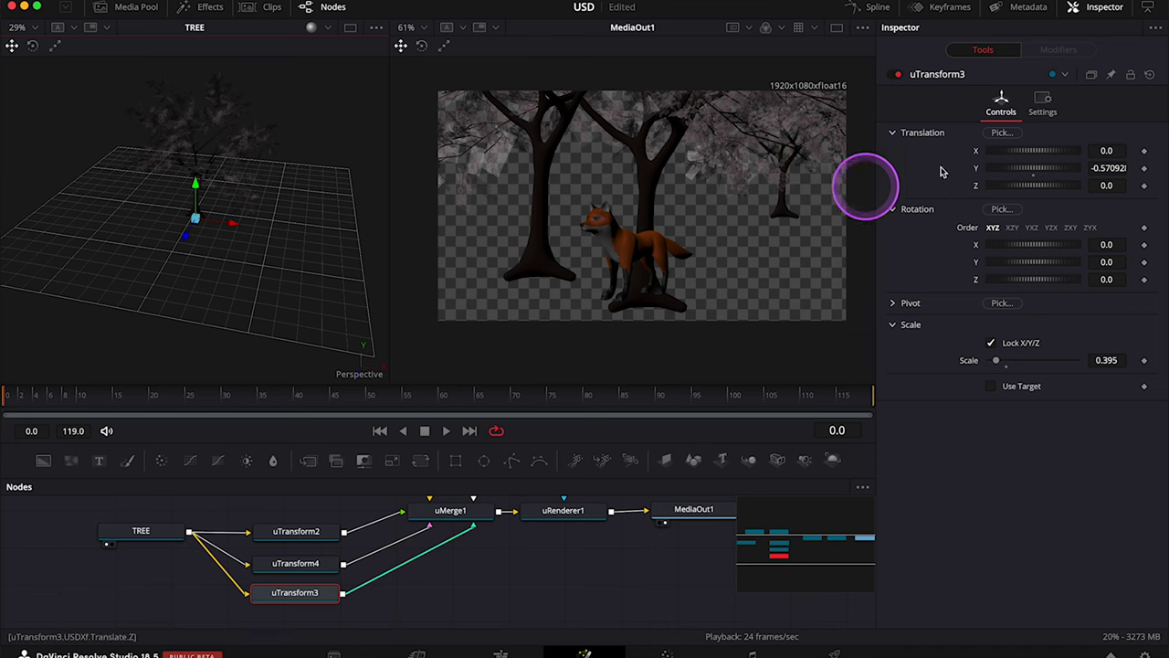
{"action": "mouse_move", "coordinate": [994, 149]}
{"action": "left_mouse_down"}
{"action": "mouse_move", "coordinate": [1023, 150]}
{"action": "mouse_move", "coordinate": [1013, 150]}
{"action": "left_mouse_up"}
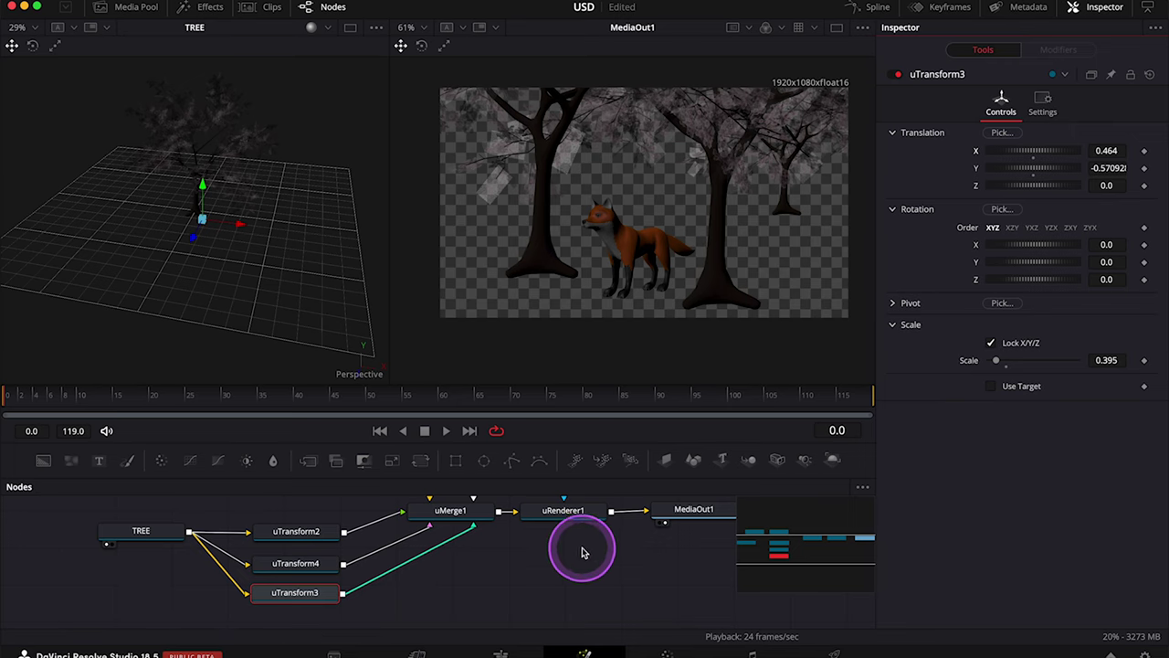
- Add a uDomeLight1 node via the 'udo' search and connect it into uMerge1
{"action": "key", "text": "ctrl+f"}
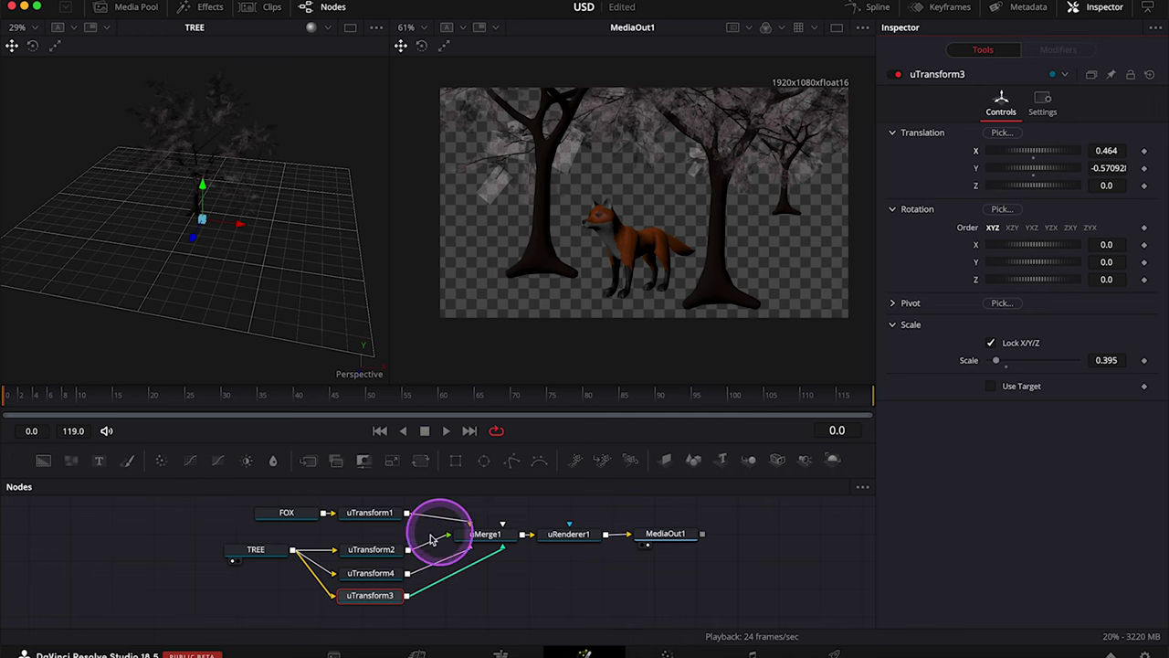
{"action": "left_click", "coordinate": [581, 594]}
{"action": "key", "text": "shift+space"}
{"action": "type", "text": "ut"}
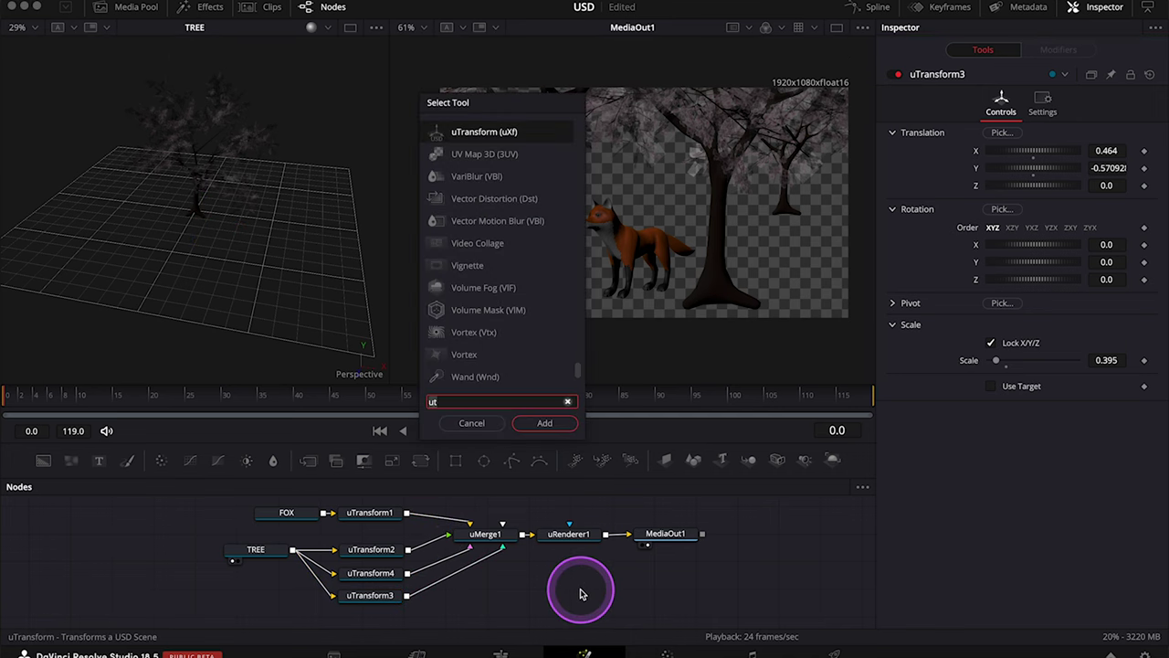
{"action": "key", "text": "BackSpace"}
{"action": "type", "text": "do"}
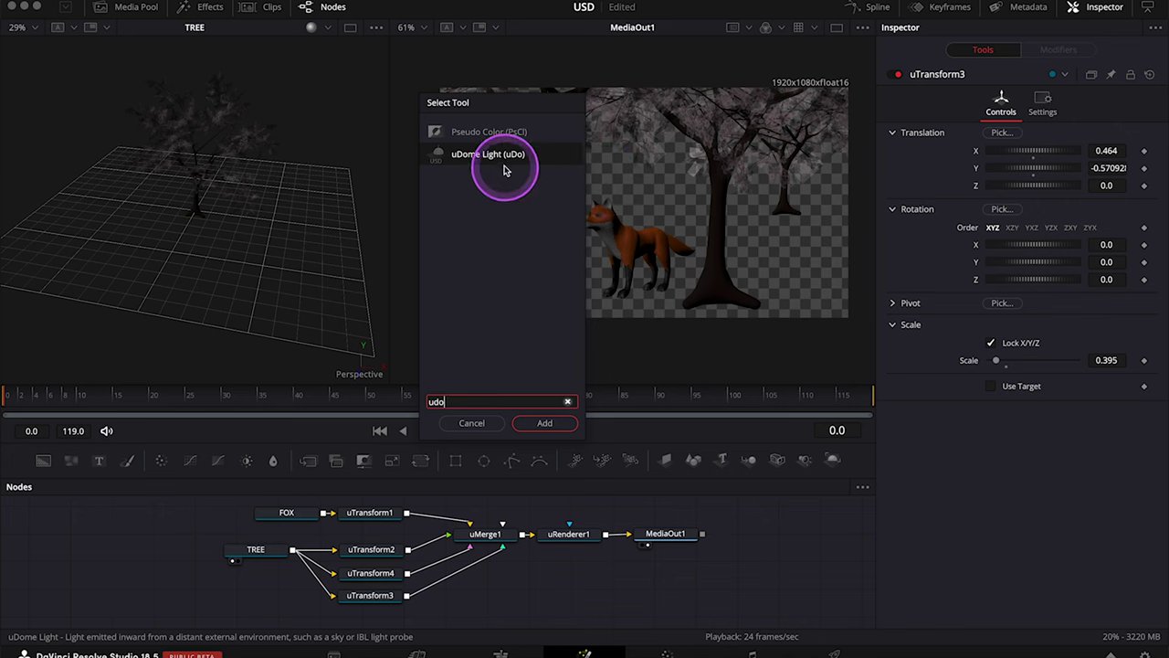
{"action": "left_click", "coordinate": [545, 423]}
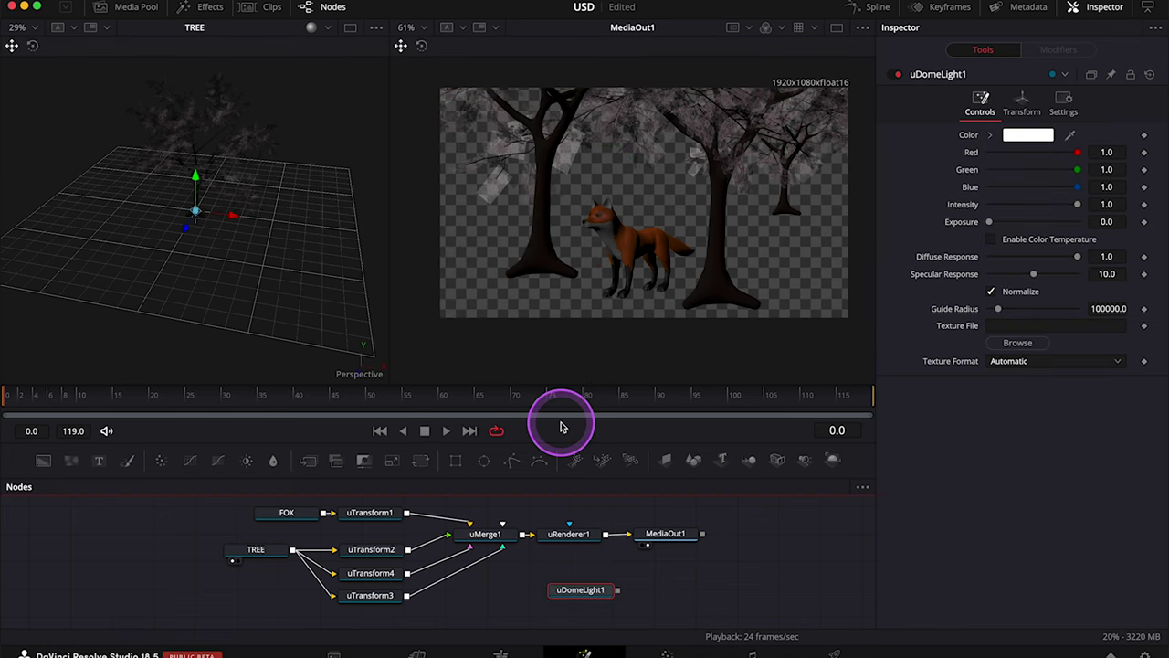
{"action": "left_click_drag", "start_coordinate": [617, 594], "coordinate": [498, 541]}
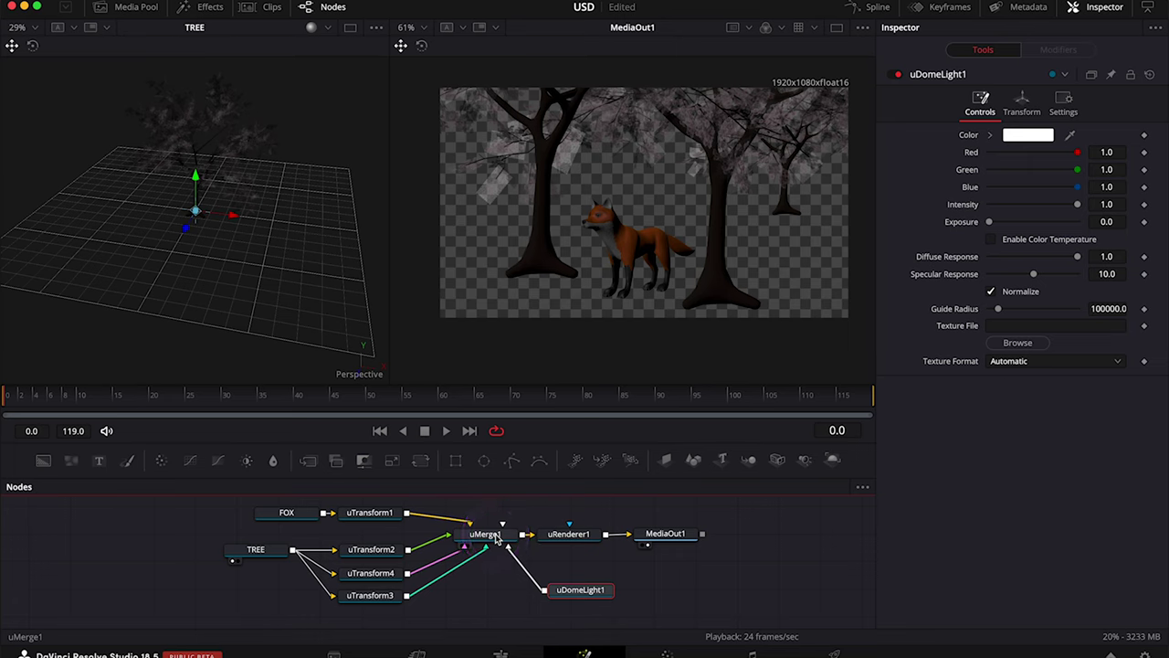
{"action": "left_click_drag", "start_coordinate": [757, 286], "coordinate": [684, 253]}
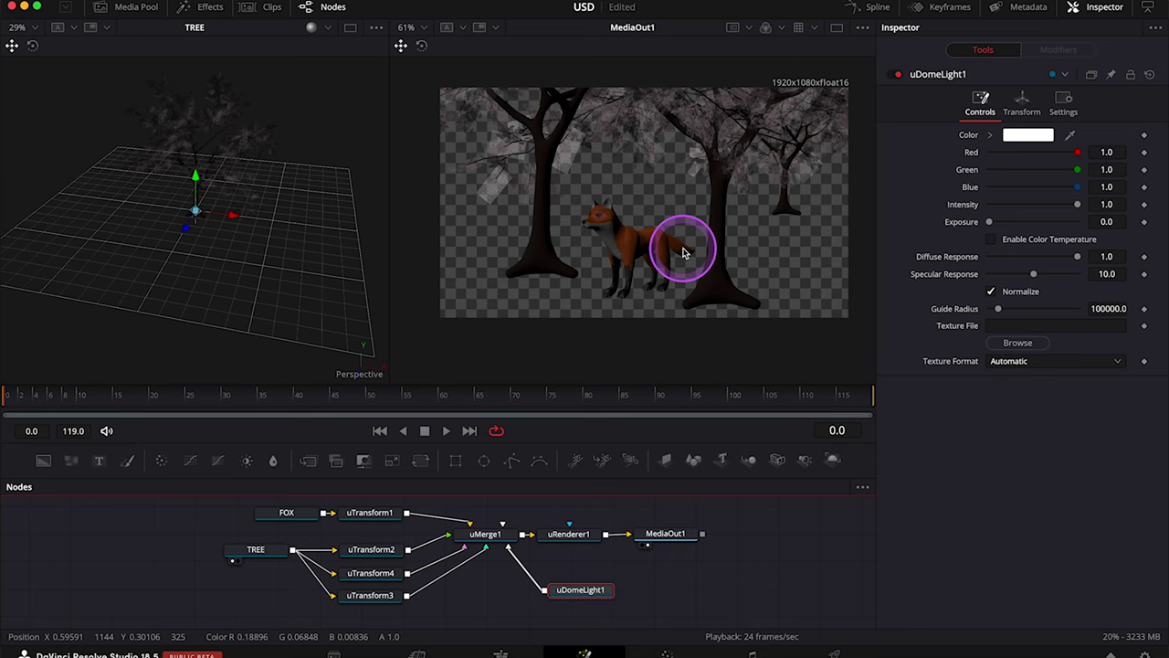
- Set uRenderer1's Complexity to High and Lighting to Scene
{"action": "left_click", "coordinate": [574, 540]}
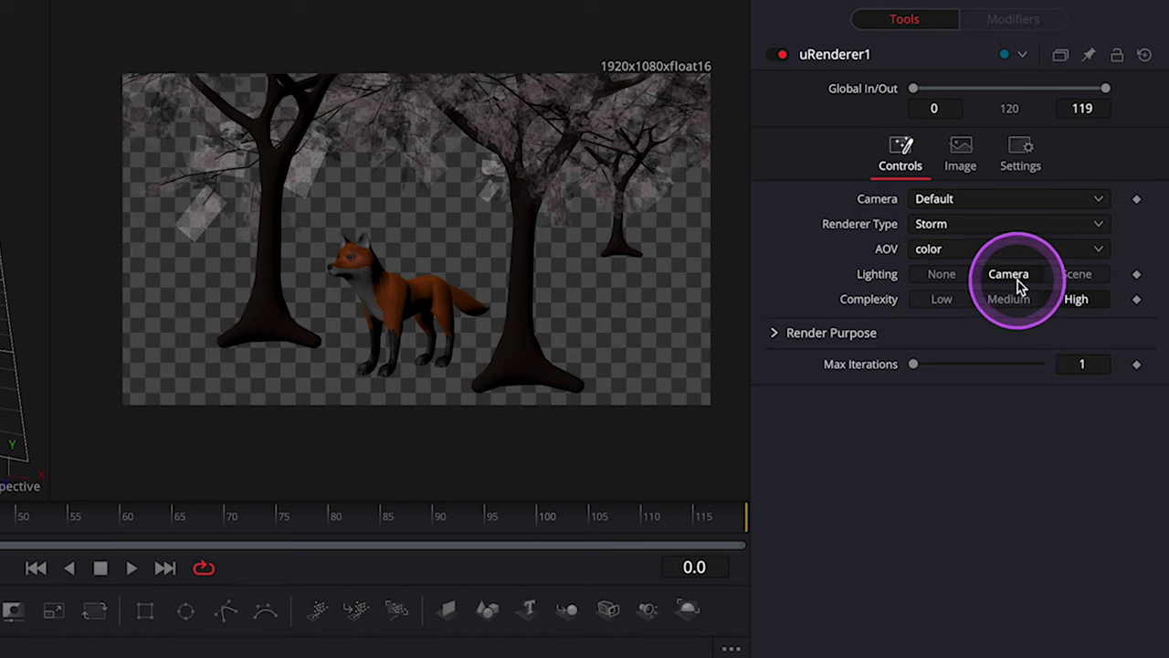
{"action": "left_click", "coordinate": [1074, 297]}
{"action": "left_click", "coordinate": [1078, 276]}
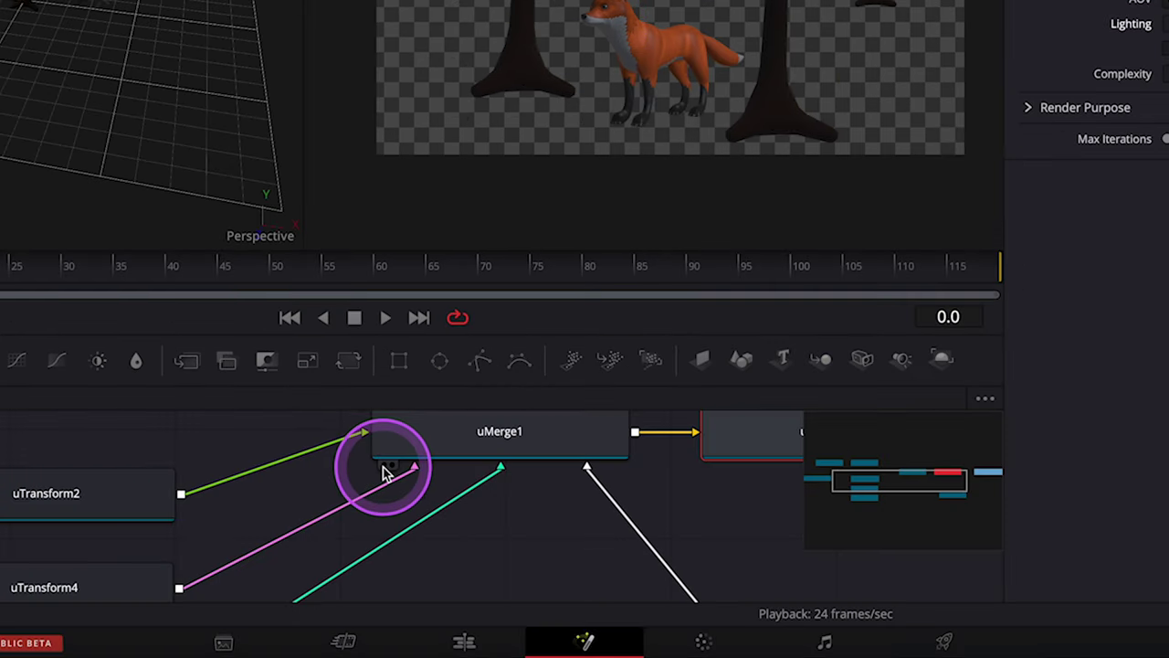
{"action": "left_click", "coordinate": [385, 470]}
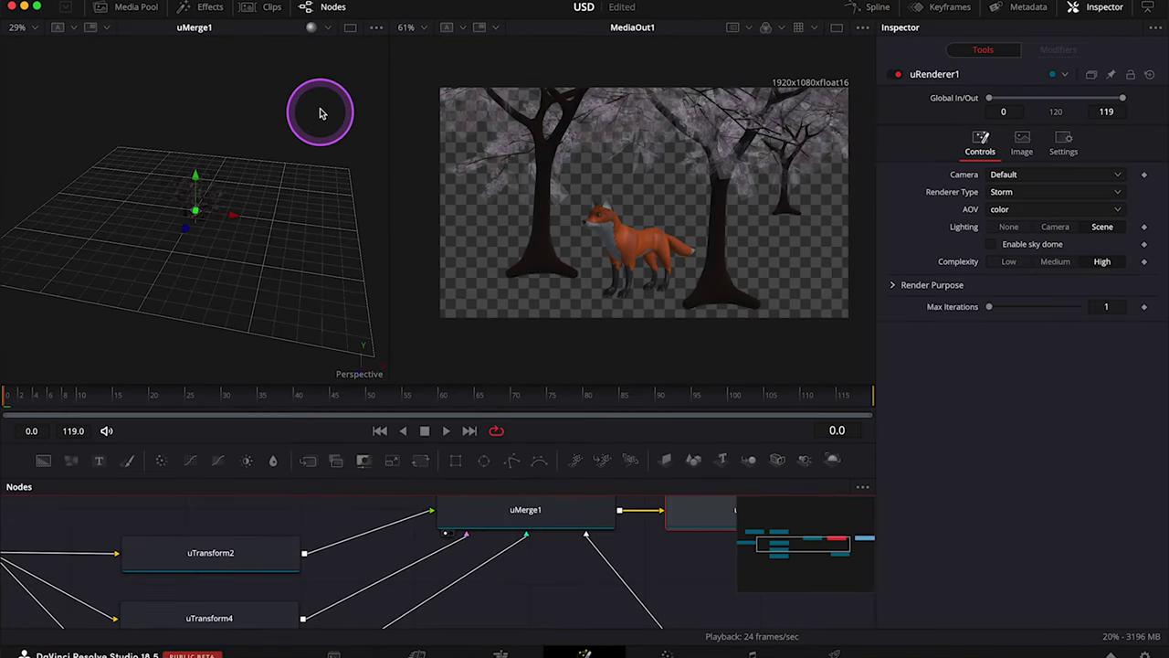
- Switch the 3D viewer to Scene Lights and orbit to eye level with the trees and fox
{"action": "left_click", "coordinate": [328, 33]}
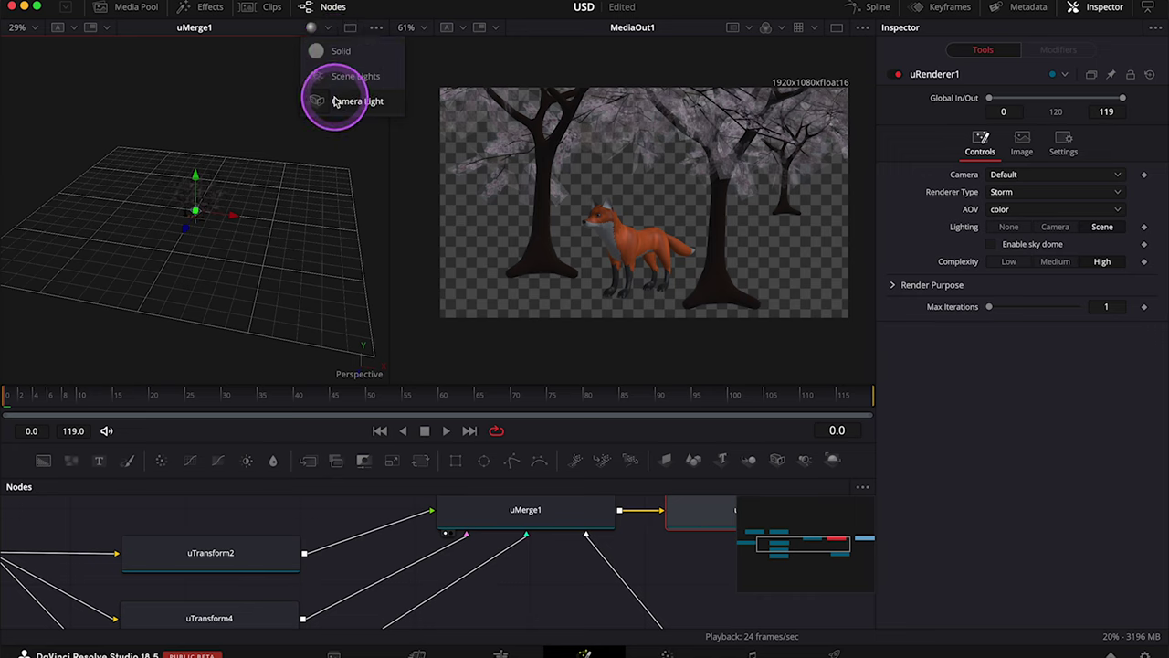
{"action": "left_click", "coordinate": [345, 78]}
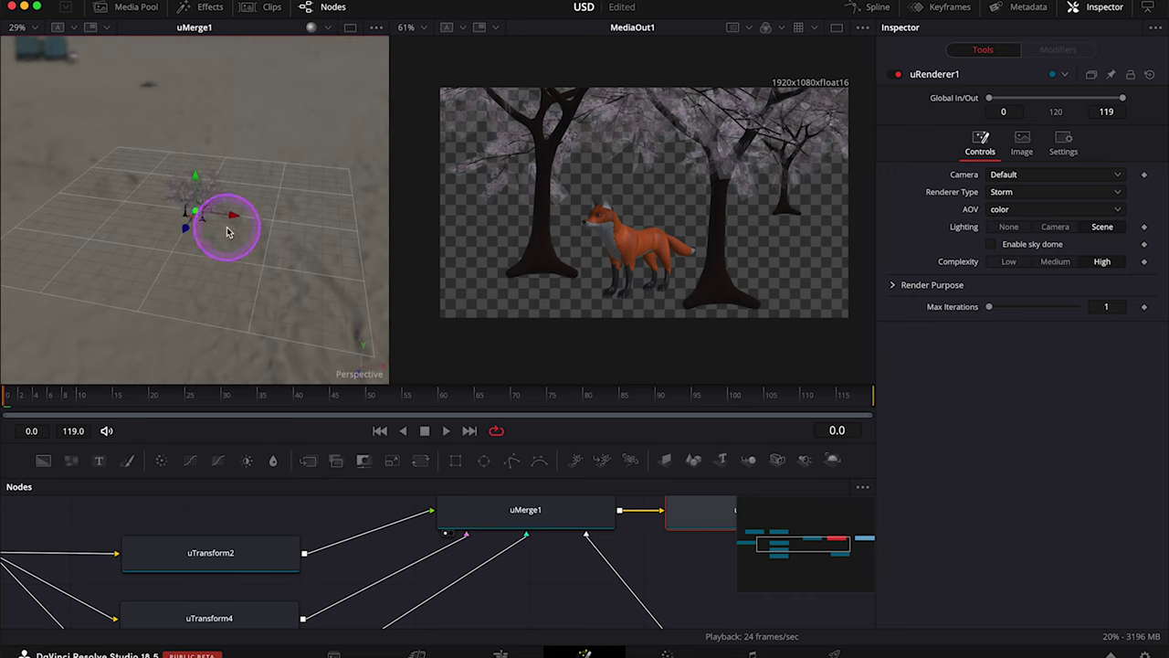
{"action": "scroll", "coordinate": [227, 232], "scroll_direction": "up", "scroll_amount": 10}
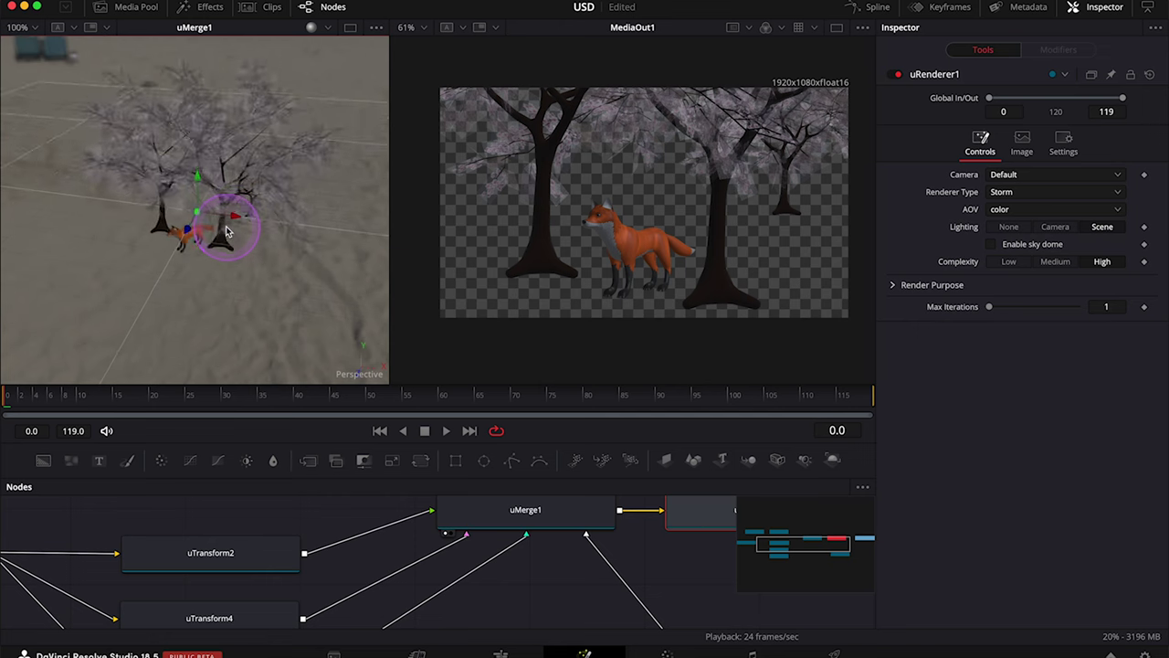
{"action": "left_click_drag", "start_coordinate": [228, 232], "coordinate": [229, 229]}
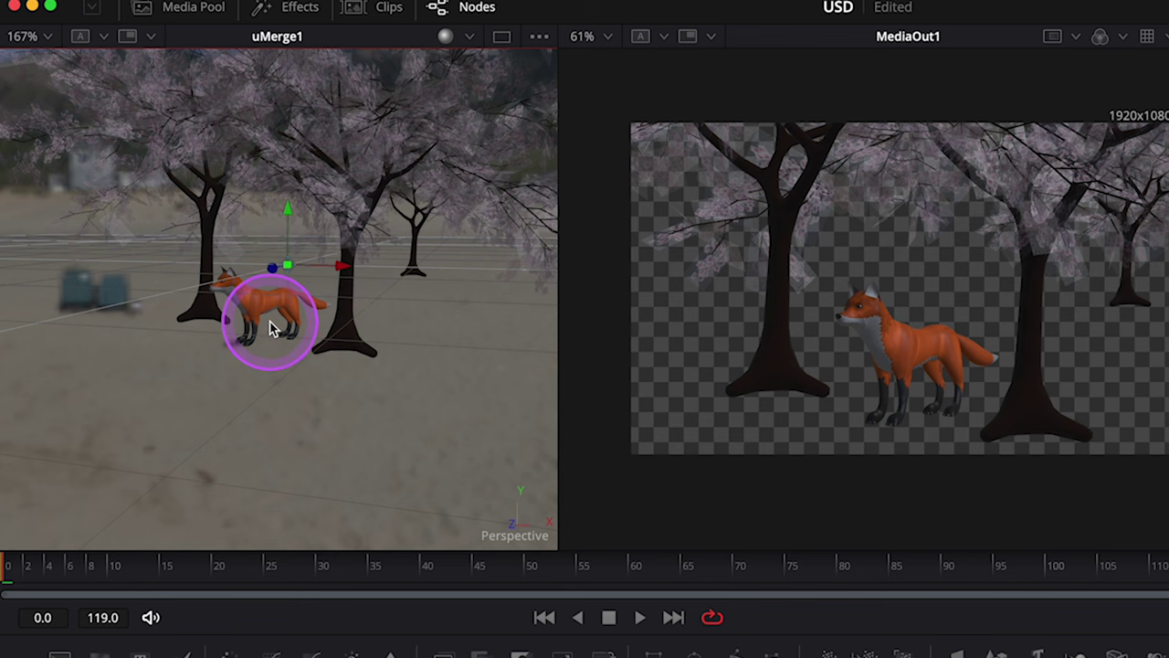
{"action": "scroll", "coordinate": [269, 329], "scroll_direction": "down", "scroll_amount": 6}
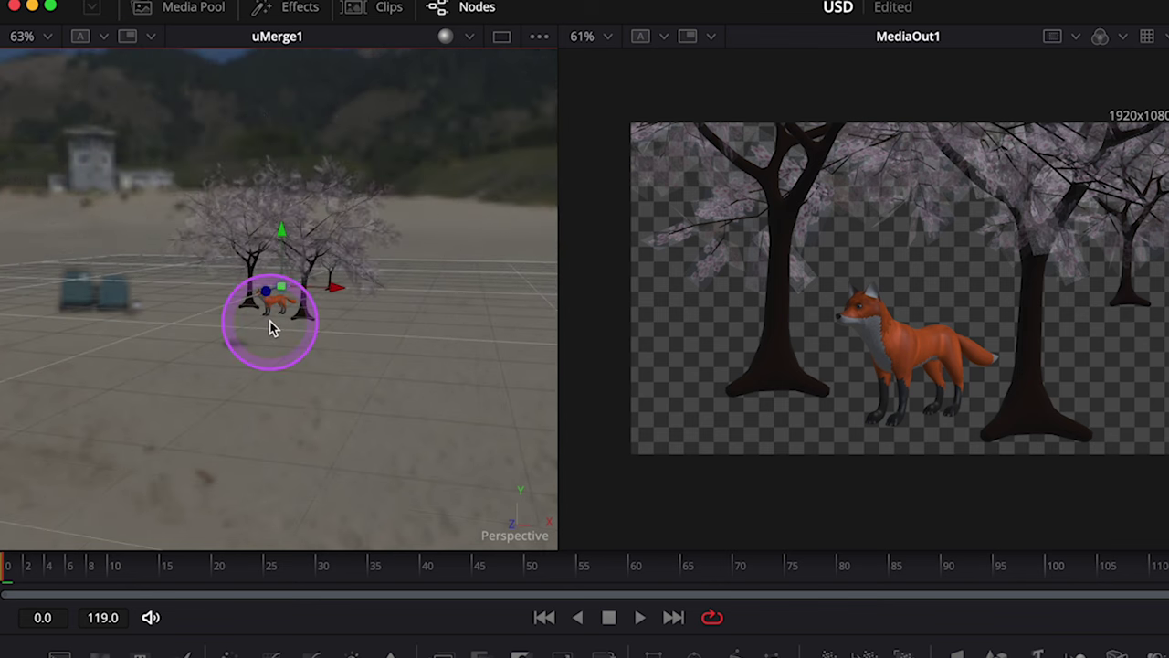
{"action": "left_click_drag", "start_coordinate": [270, 328], "coordinate": [272, 329]}
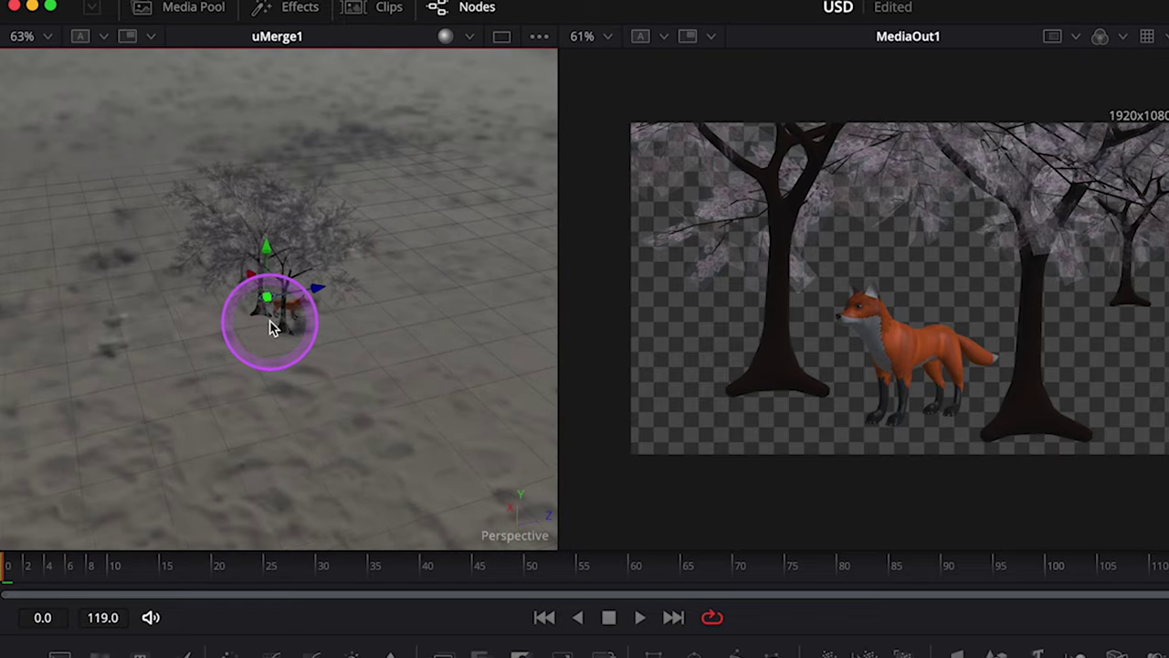
{"action": "left_click_drag", "start_coordinate": [271, 329], "coordinate": [271, 329]}
- Rotate uDomeLight1 to -271.3 around X on its Transform tab
{"action": "left_click", "coordinate": [737, 555]}
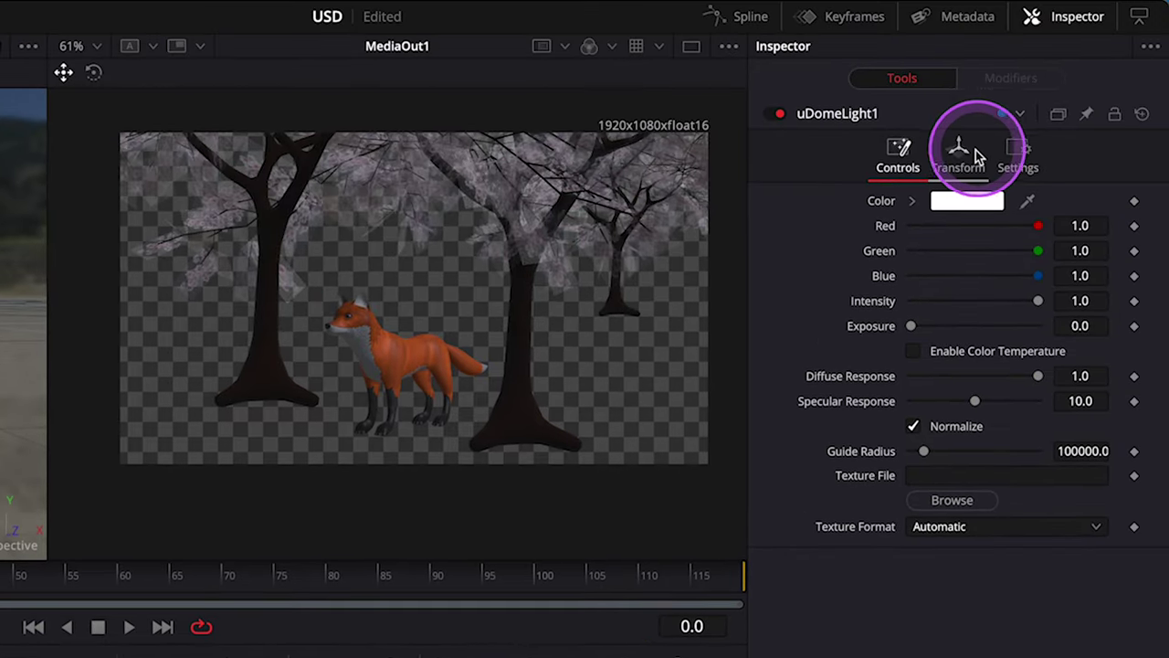
{"action": "left_click", "coordinate": [960, 155]}
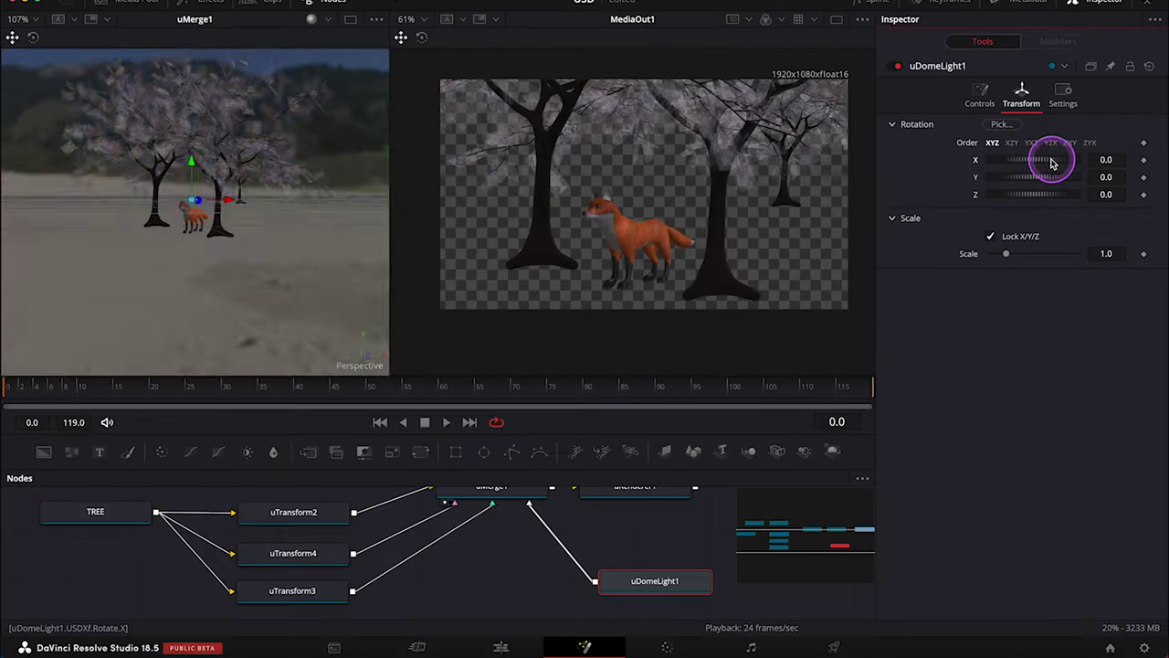
{"action": "left_click_drag", "start_coordinate": [1049, 163], "coordinate": [963, 177]}
- Add a uCamera1 node and connect it into uMerge1
{"action": "left_click", "coordinate": [684, 235]}
{"action": "left_click", "coordinate": [509, 576]}
{"action": "key", "text": "shift+space"}
{"action": "type", "text": "udo"}
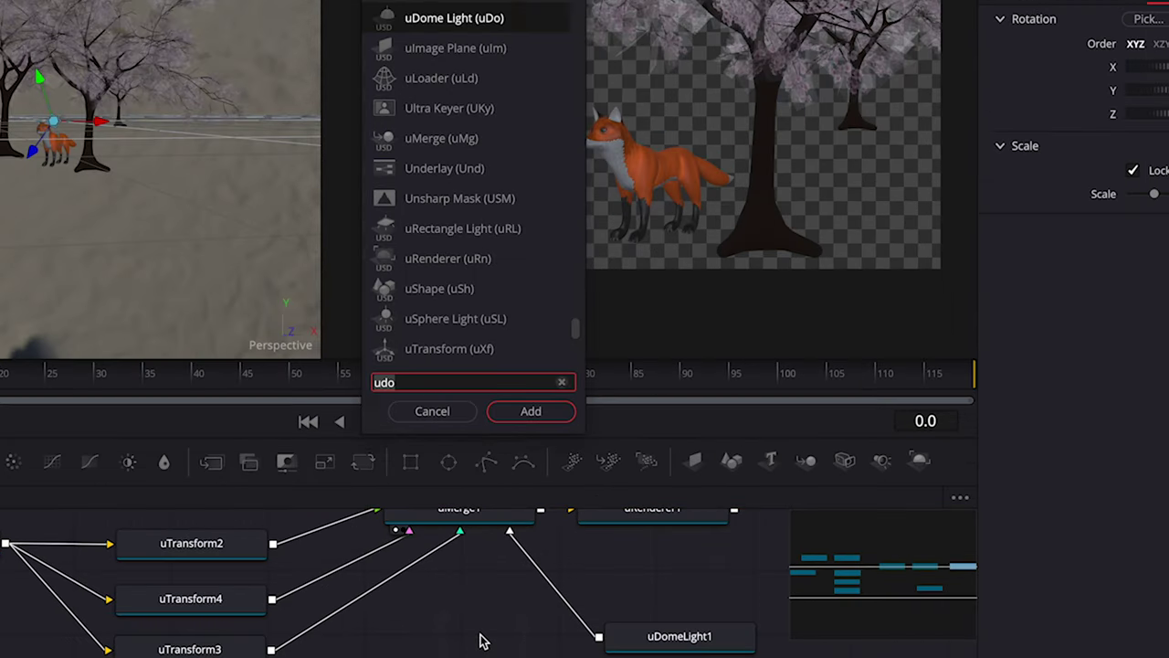
{"action": "key", "text": "BackSpace"}
{"action": "key", "text": "BackSpace"}
{"action": "type", "text": "cam"}
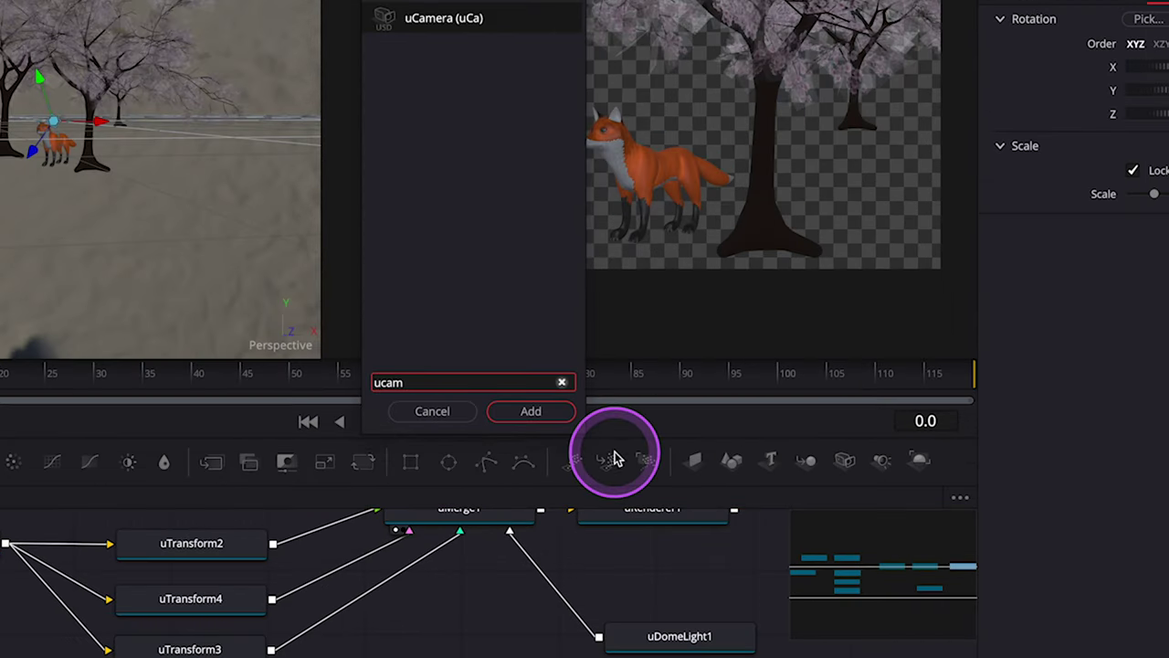
{"action": "left_click", "coordinate": [539, 415]}
{"action": "left_click_drag", "start_coordinate": [560, 632], "coordinate": [465, 548]}
- Move the camera to about Z 5.679, framing the fox closely between the cherry trees
{"action": "scroll", "coordinate": [564, 610], "scroll_direction": "down", "scroll_amount": 4}
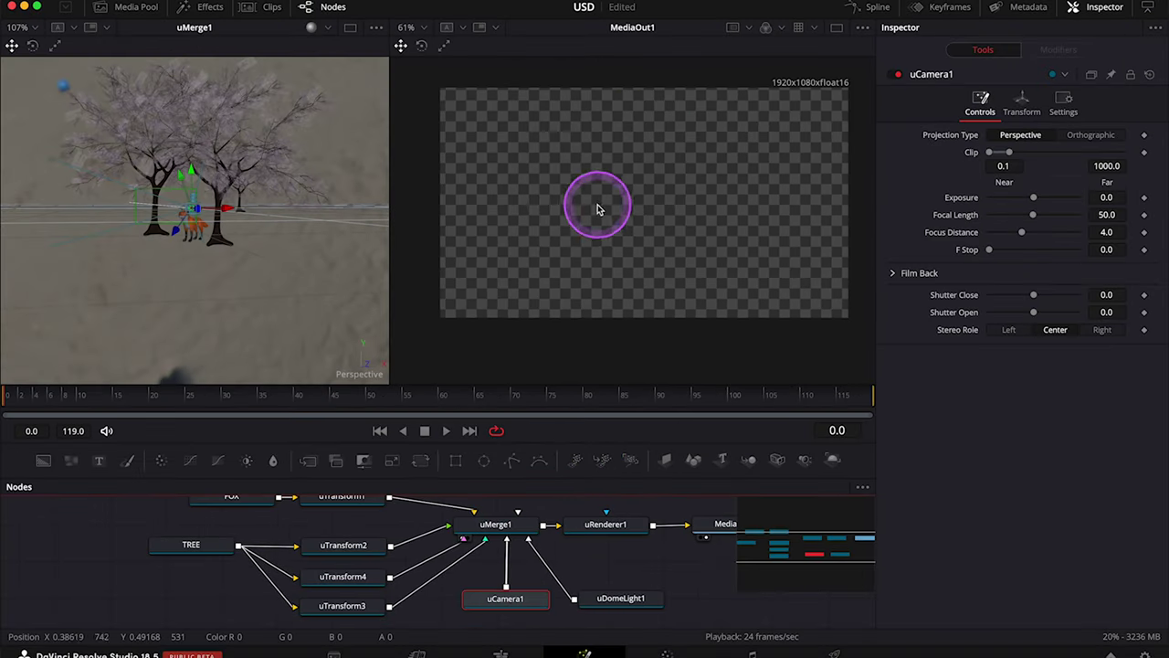
{"action": "left_click_drag", "start_coordinate": [598, 210], "coordinate": [647, 209]}
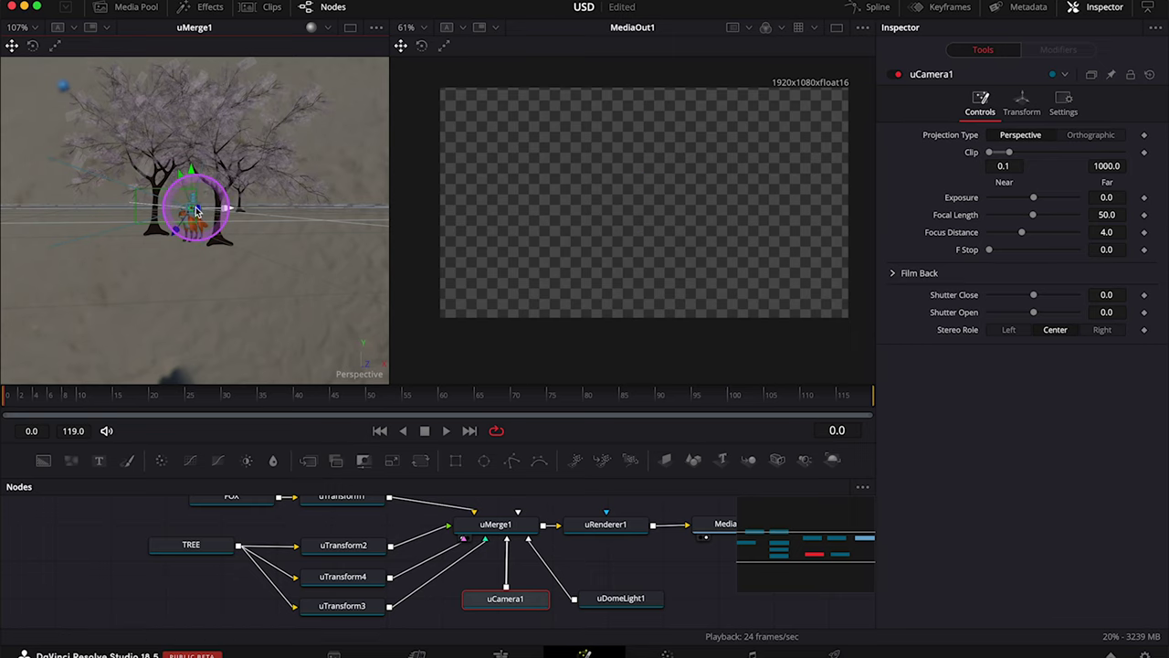
{"action": "left_click_drag", "start_coordinate": [196, 210], "coordinate": [311, 284]}
{"action": "scroll", "coordinate": [312, 283], "scroll_direction": "down", "scroll_amount": 3}
{"action": "left_click_drag", "start_coordinate": [335, 222], "coordinate": [572, 252]}
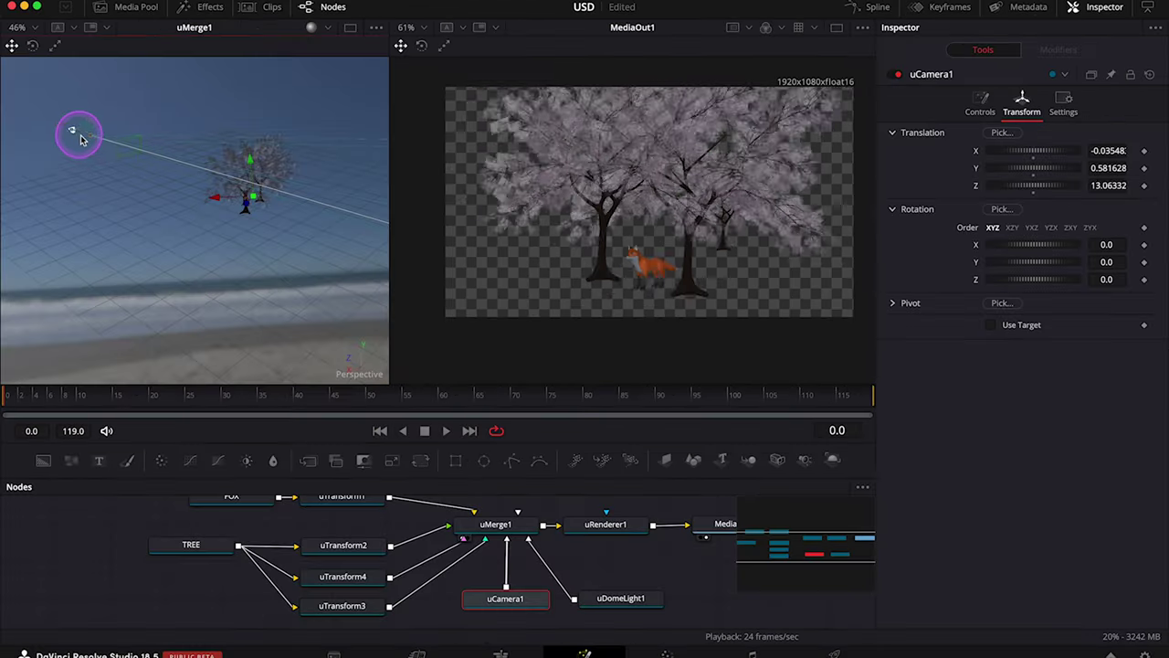
{"action": "left_click_drag", "start_coordinate": [79, 125], "coordinate": [169, 126]}
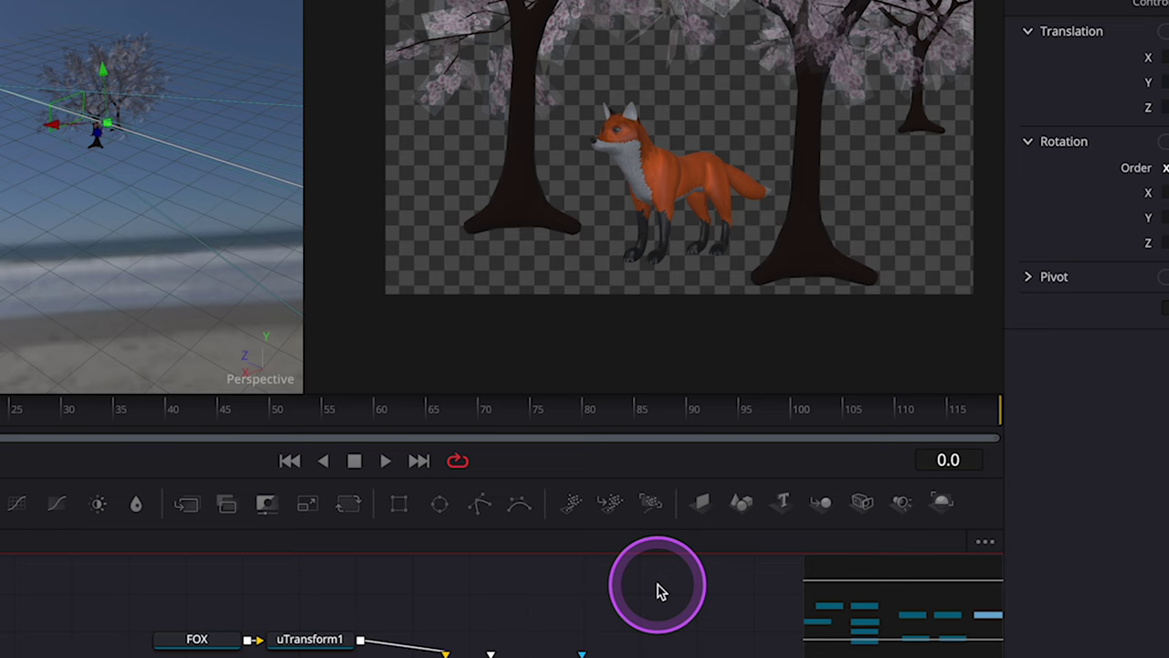
- Add a uShape node, rename it SKY and place it beside uMerge1
{"action": "key", "text": "shift+space"}
{"action": "type", "text": "ucam"}
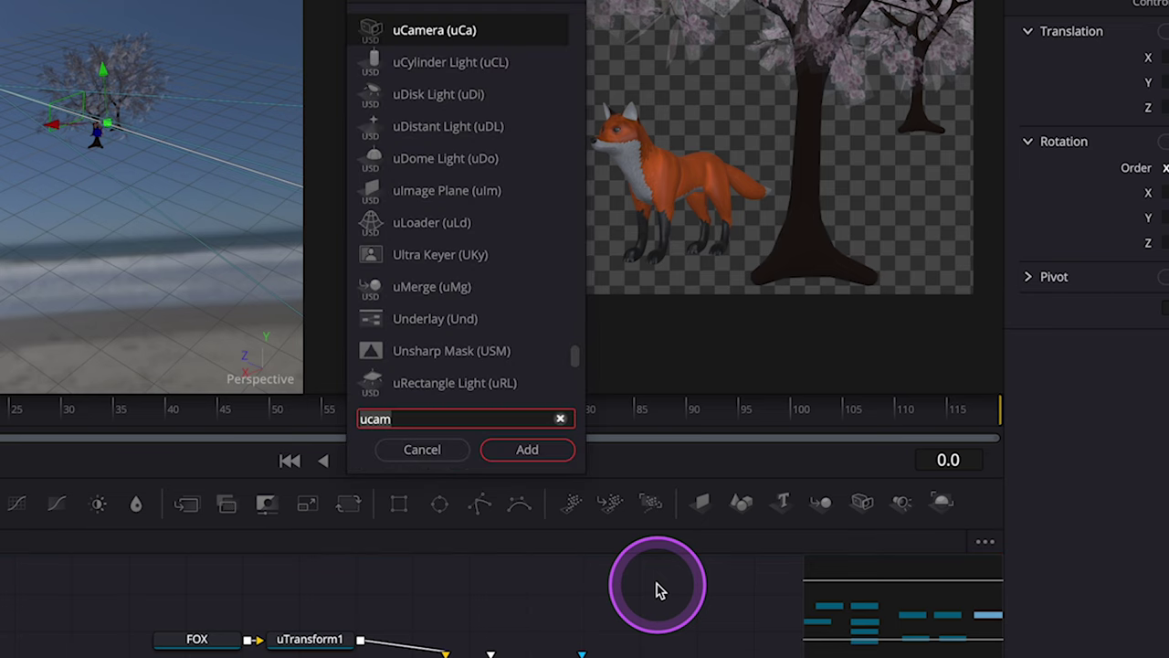
{"action": "key", "text": "BackSpace"}
{"action": "key", "text": "BackSpace"}
{"action": "key", "text": "BackSpace"}
{"action": "type", "text": "sh"}
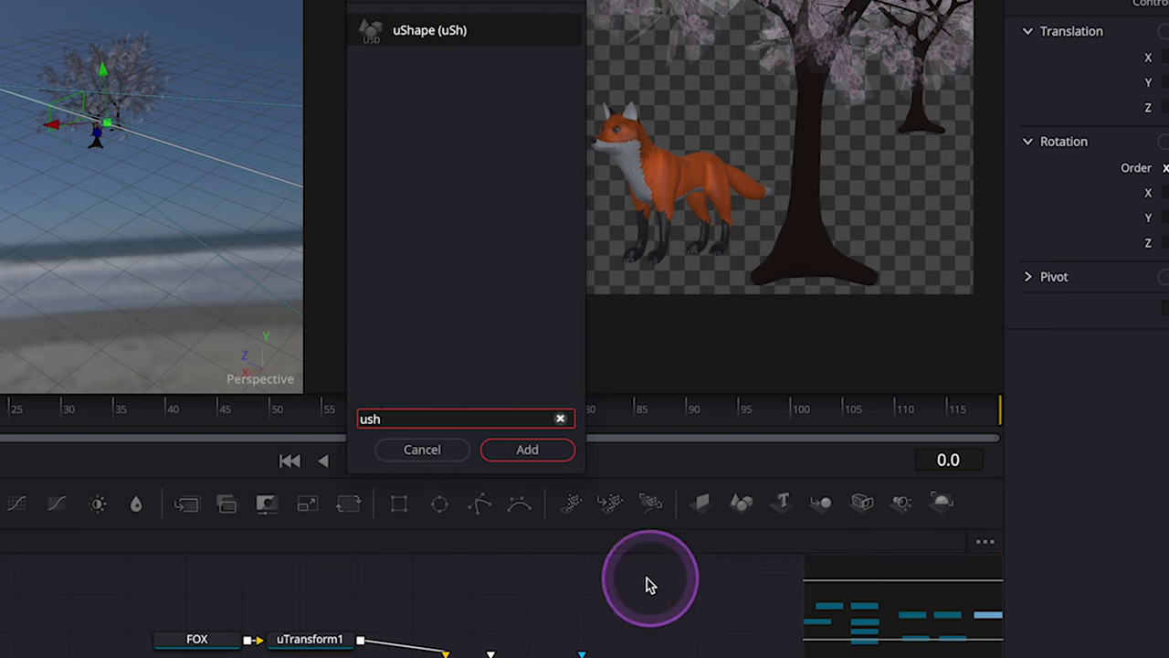
{"action": "left_click", "coordinate": [552, 453]}
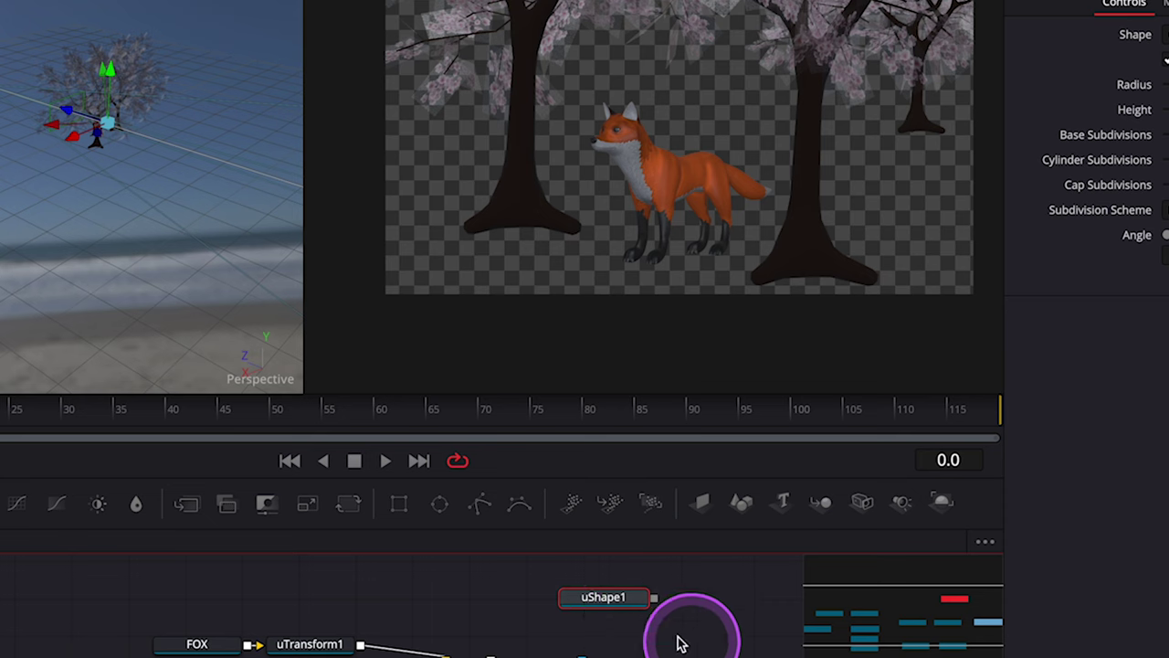
{"action": "right_click", "coordinate": [609, 601]}
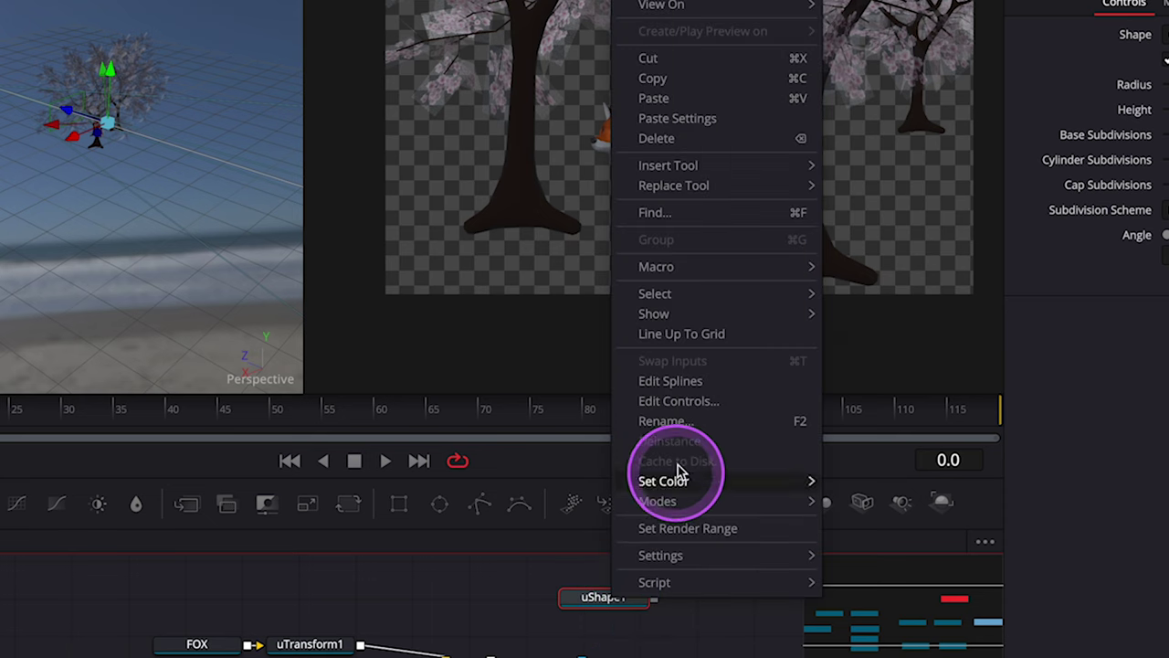
{"action": "left_click", "coordinate": [672, 422]}
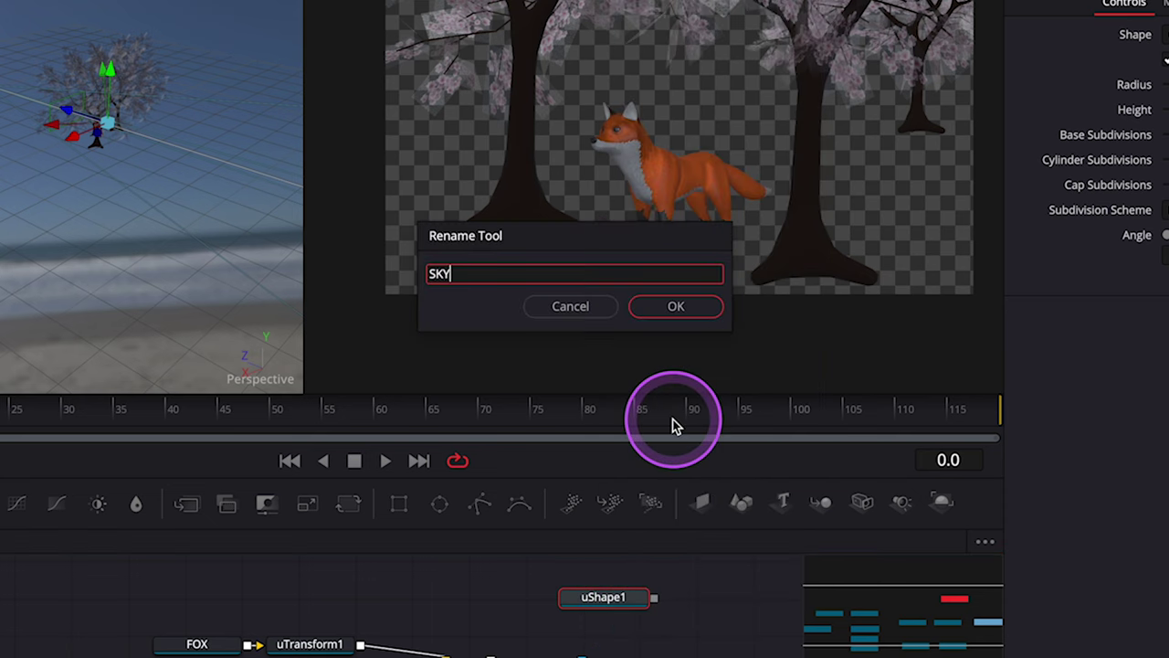
{"action": "left_click", "coordinate": [683, 306]}
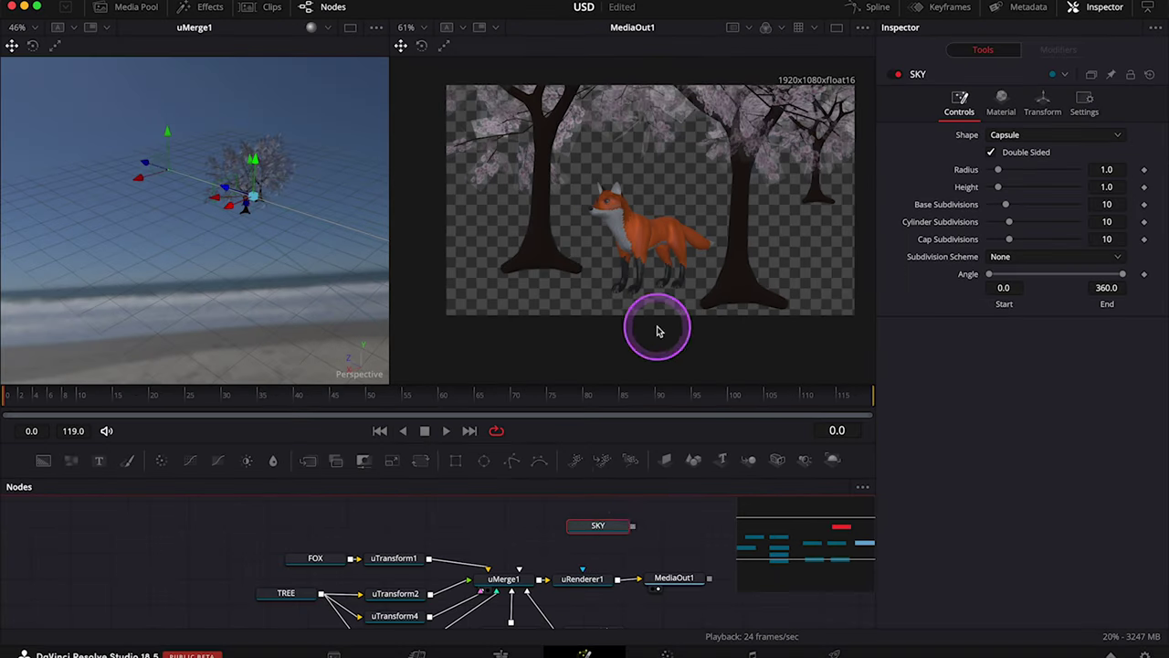
{"action": "left_click_drag", "start_coordinate": [598, 525], "coordinate": [508, 581]}
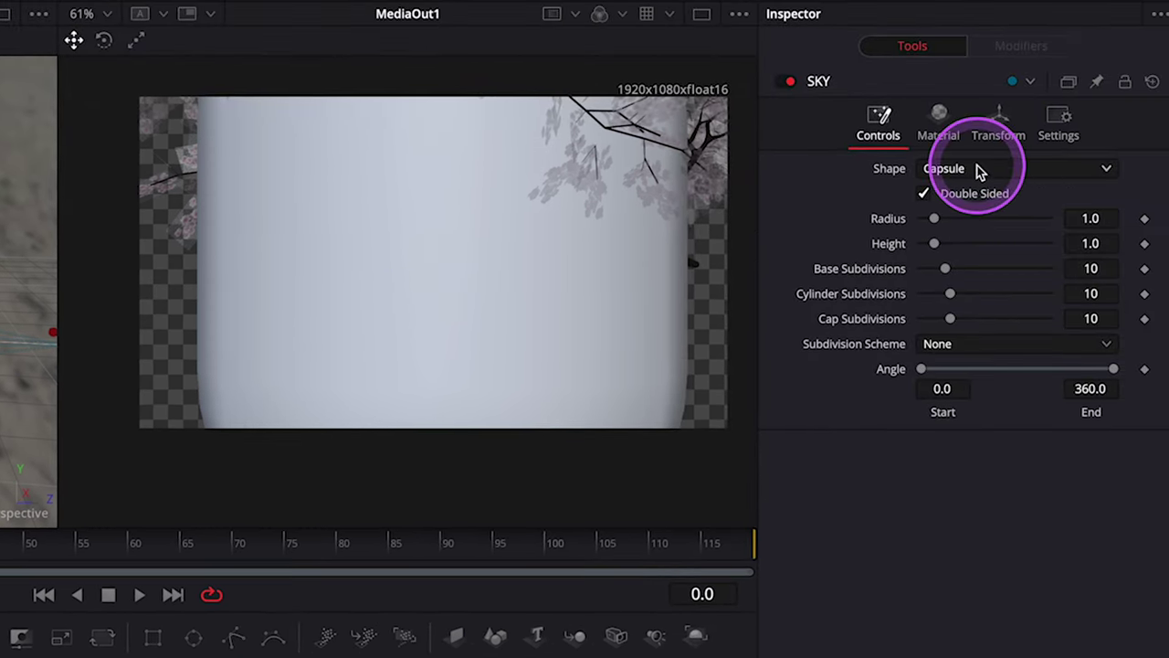
- Make the SKY shape a sphere with Scale 50
{"action": "left_click", "coordinate": [979, 170]}
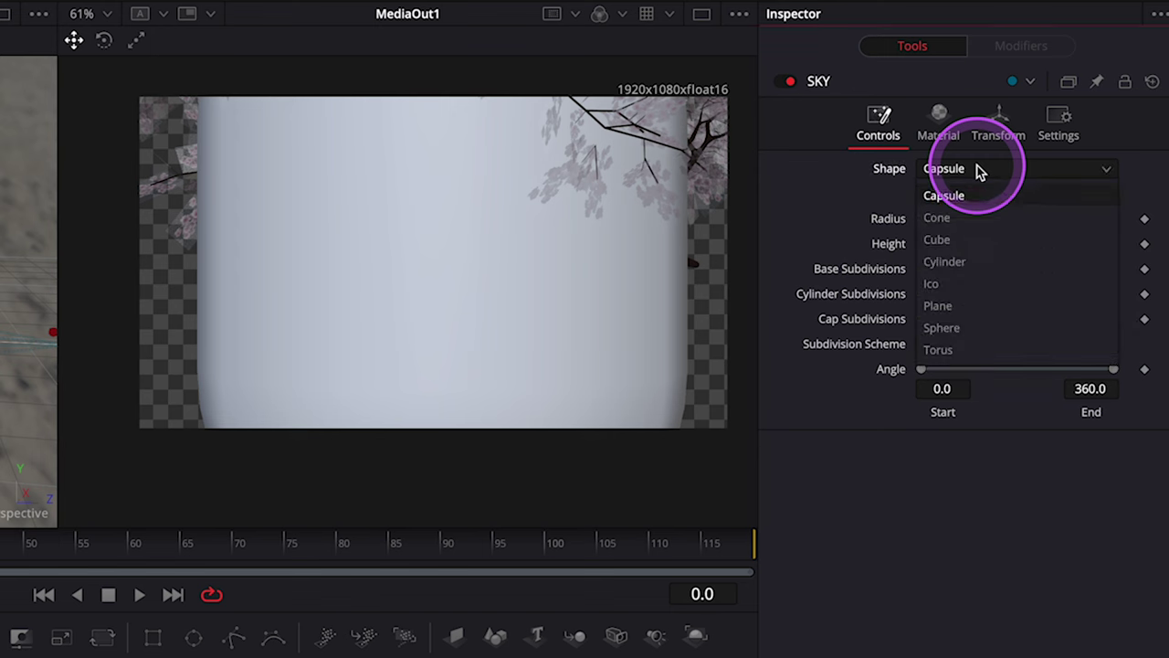
{"action": "left_click", "coordinate": [943, 328]}
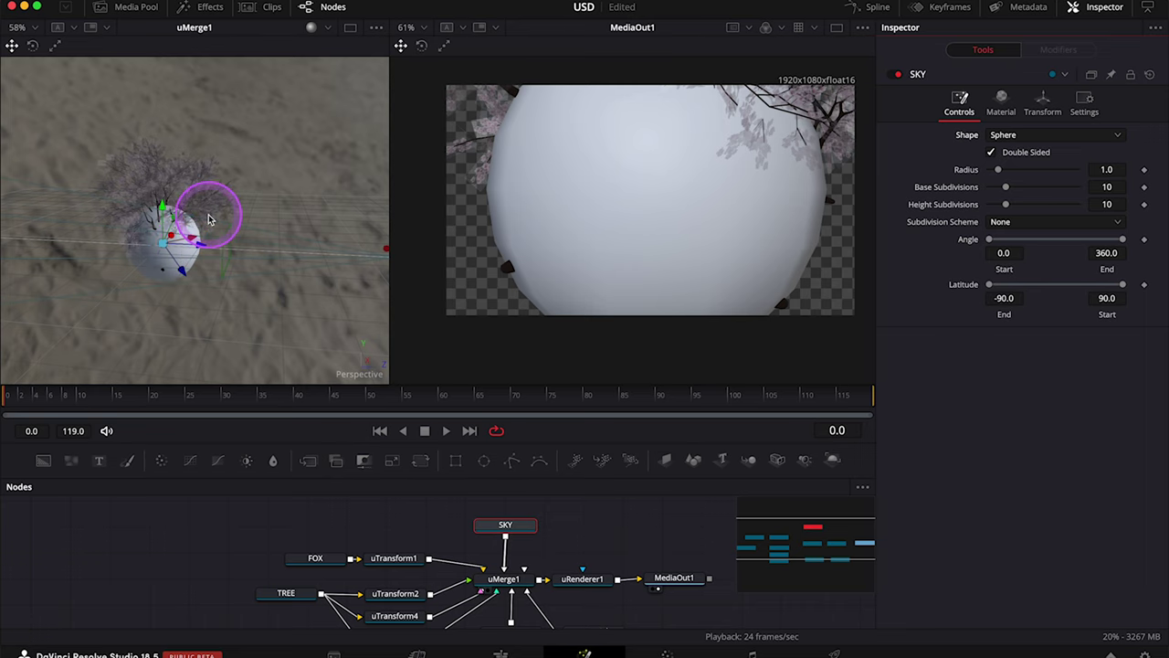
{"action": "left_click", "coordinate": [1042, 108]}
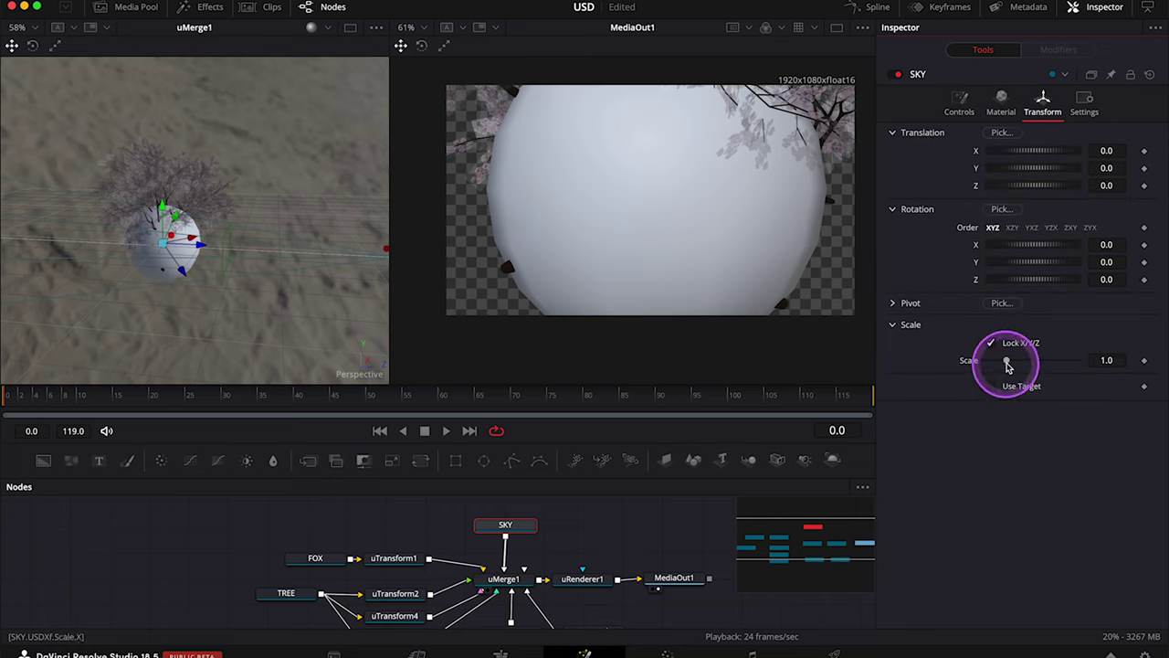
{"action": "left_click_drag", "start_coordinate": [1008, 365], "coordinate": [1082, 382]}
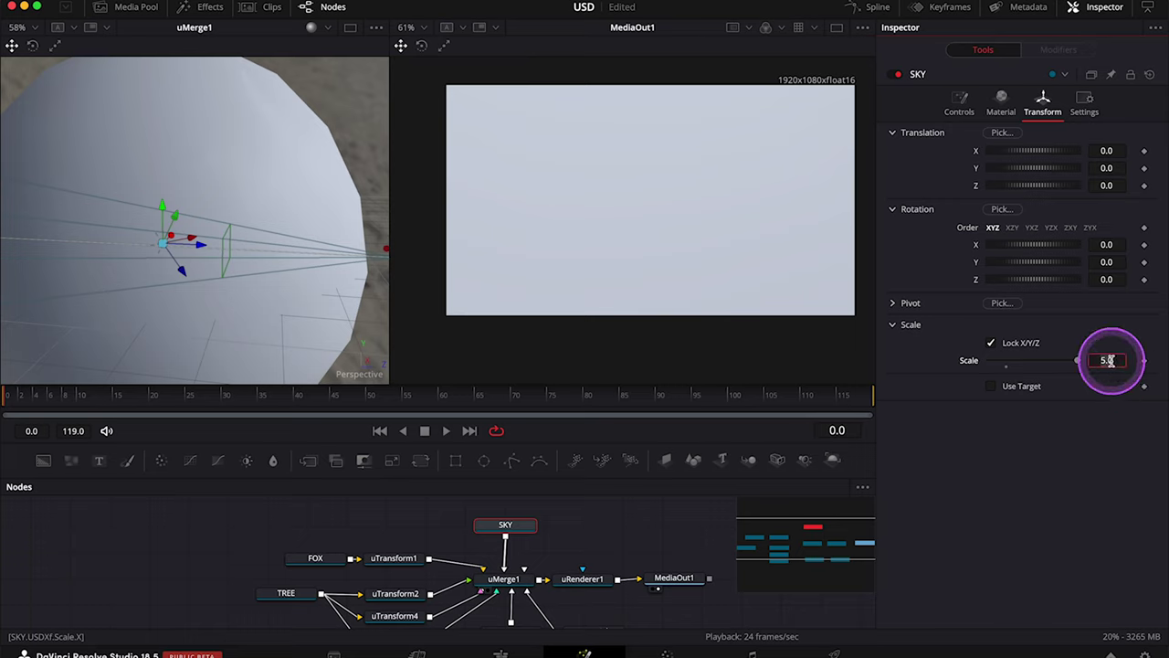
{"action": "type", "text": "0"}
{"action": "key", "text": "Return"}
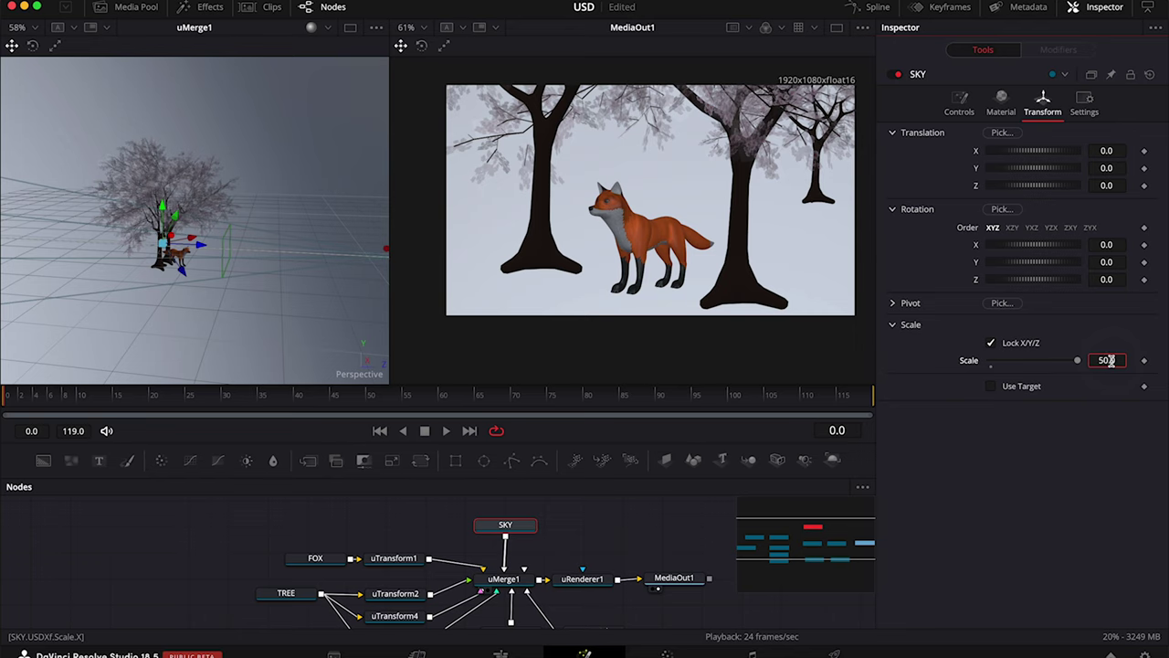
- Select and frame the sky sphere in the 3D view
{"action": "left_click", "coordinate": [539, 295]}
{"action": "left_click", "coordinate": [230, 233]}
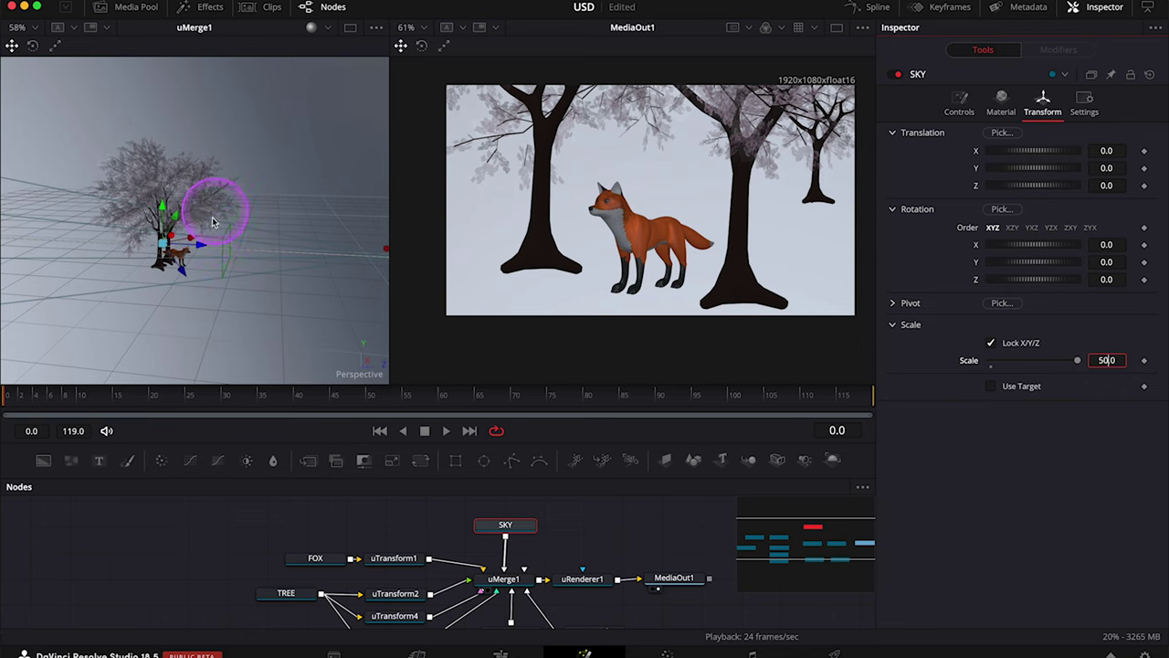
{"action": "key", "text": "f"}
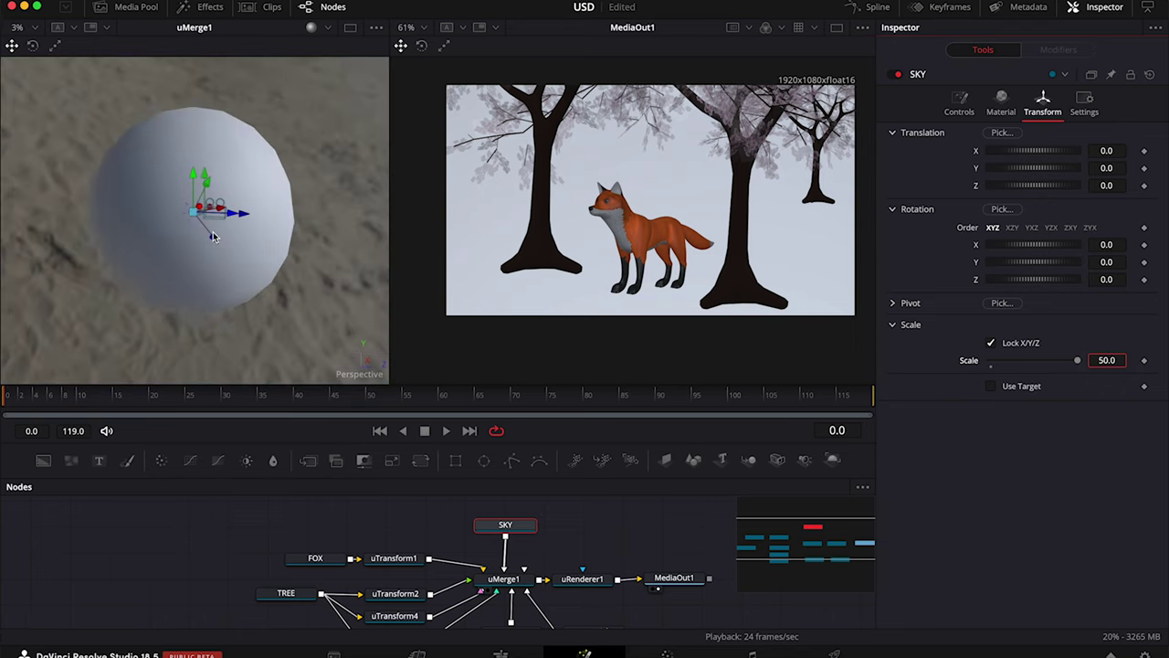
{"action": "left_click", "coordinate": [249, 207]}
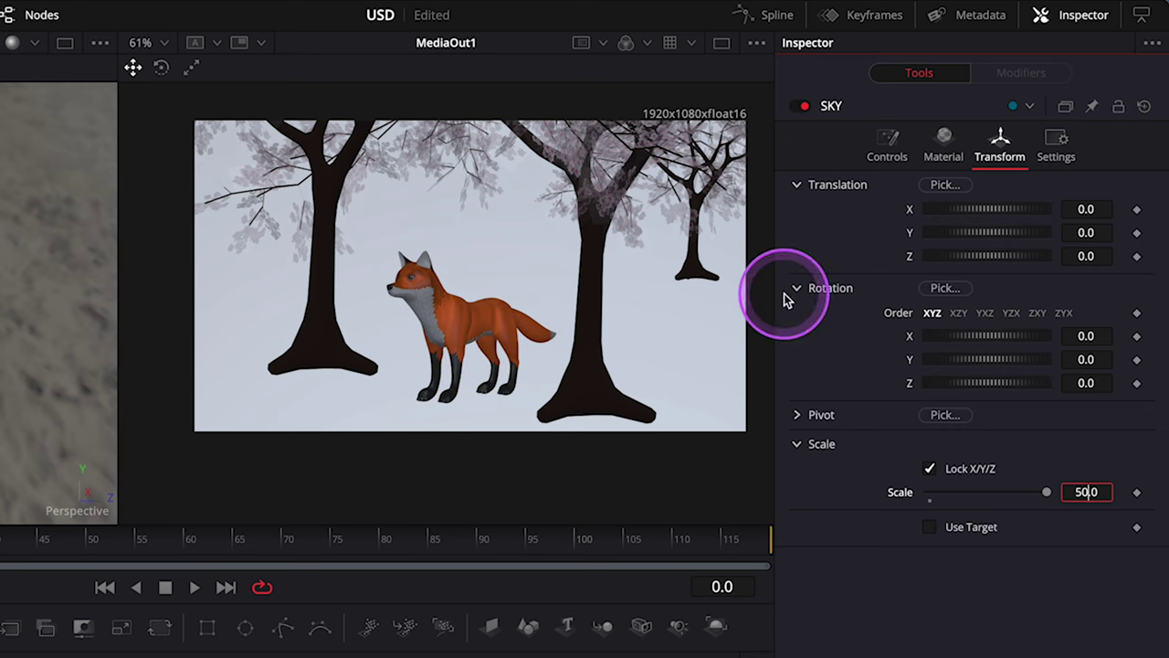
- Set SKY's Diffuse Mode to Texture using Desktop/fox_final/SKY/SKY.jpg
{"action": "left_click", "coordinate": [945, 146]}
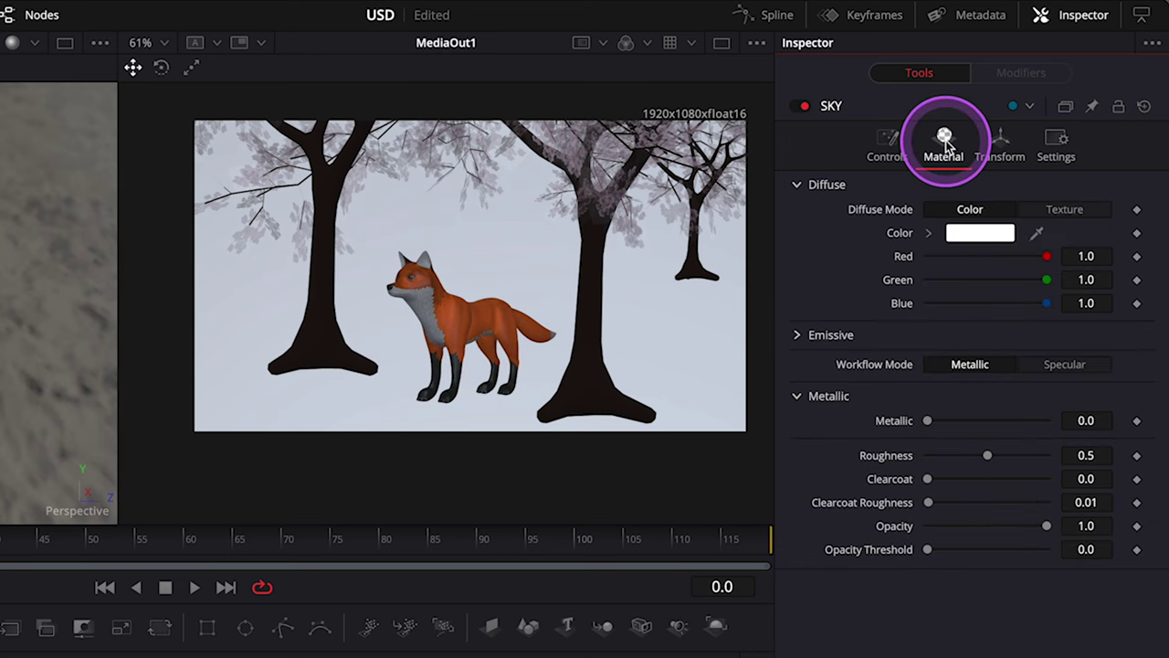
{"action": "left_click", "coordinate": [1064, 211]}
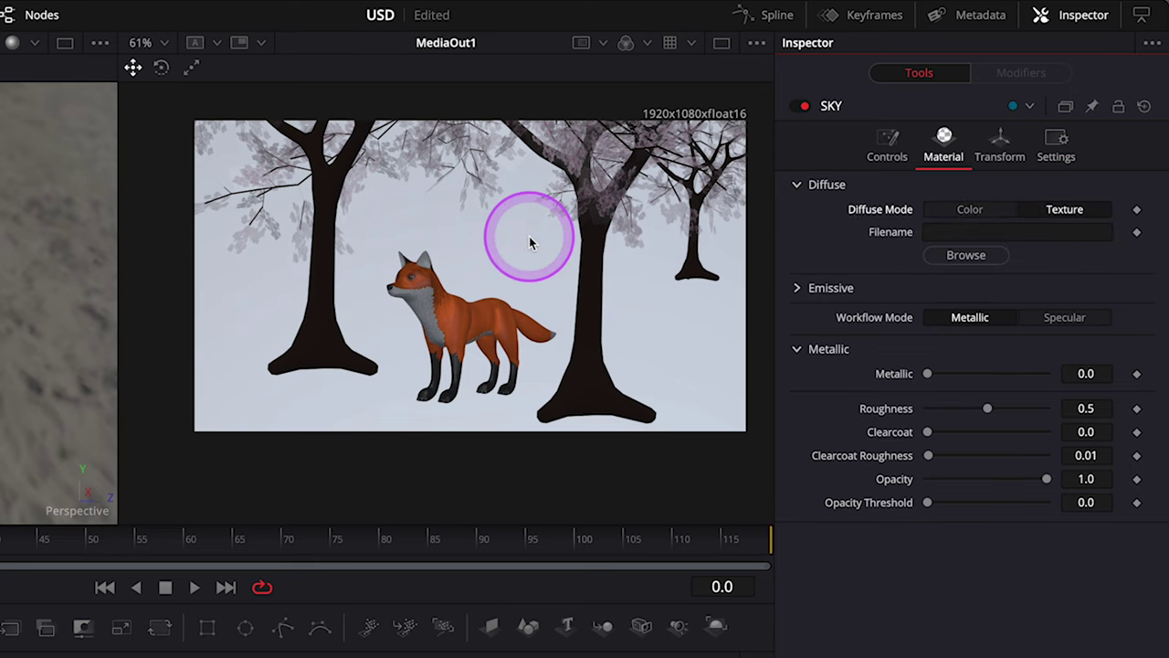
{"action": "left_click", "coordinate": [970, 258]}
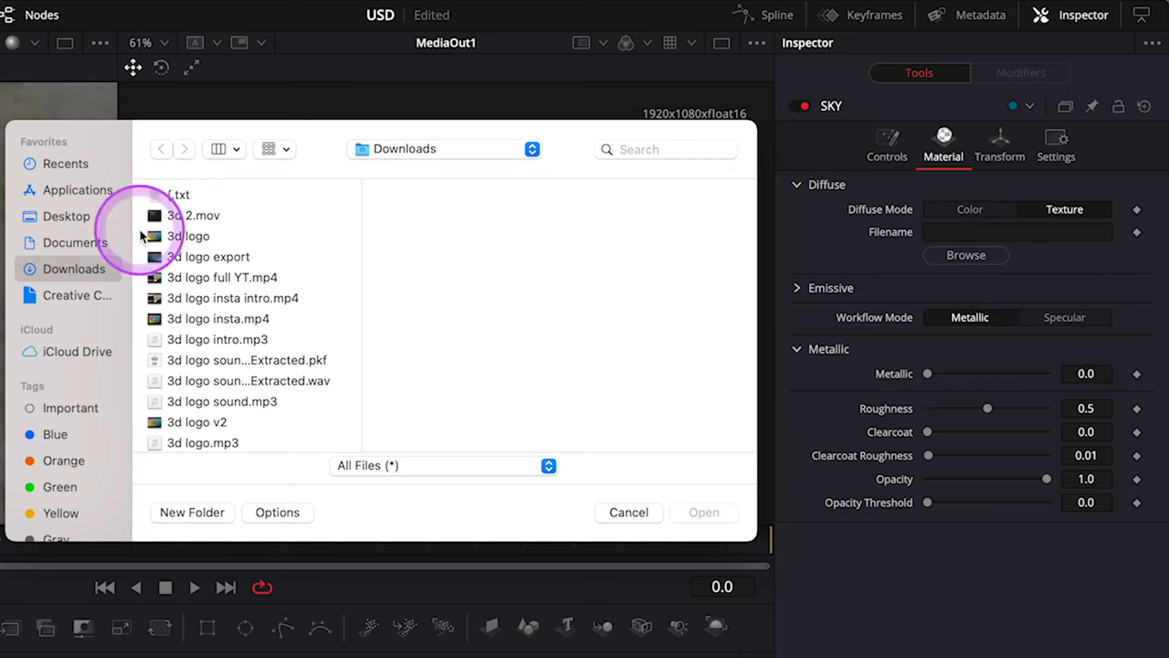
{"action": "left_click", "coordinate": [85, 223]}
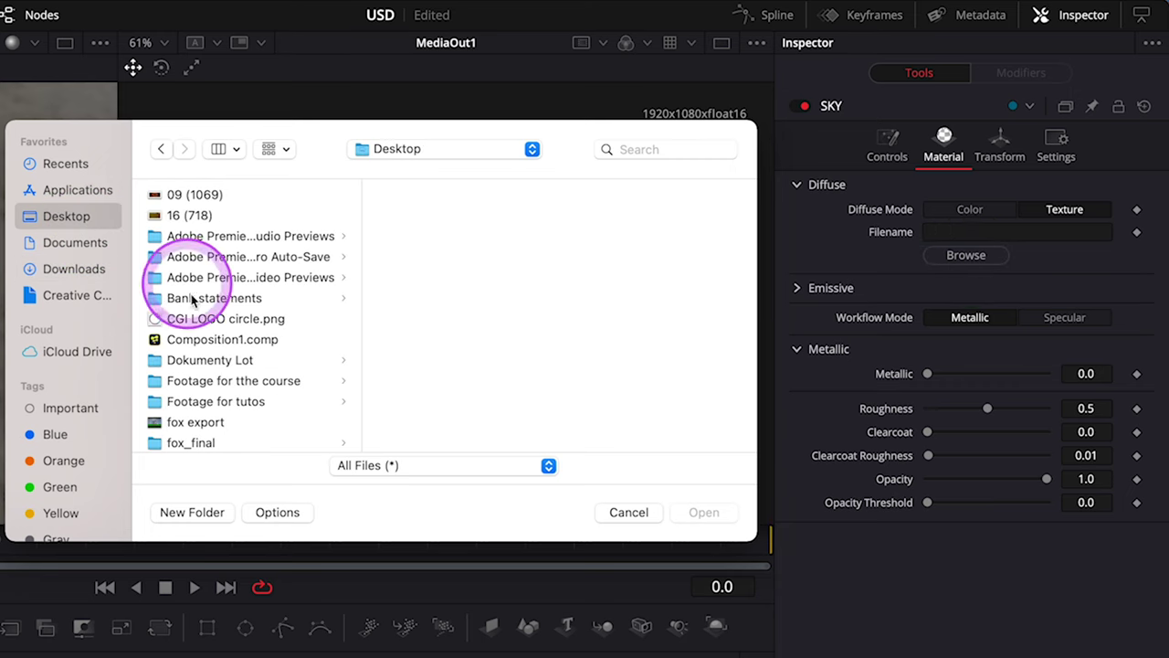
{"action": "left_click", "coordinate": [204, 444]}
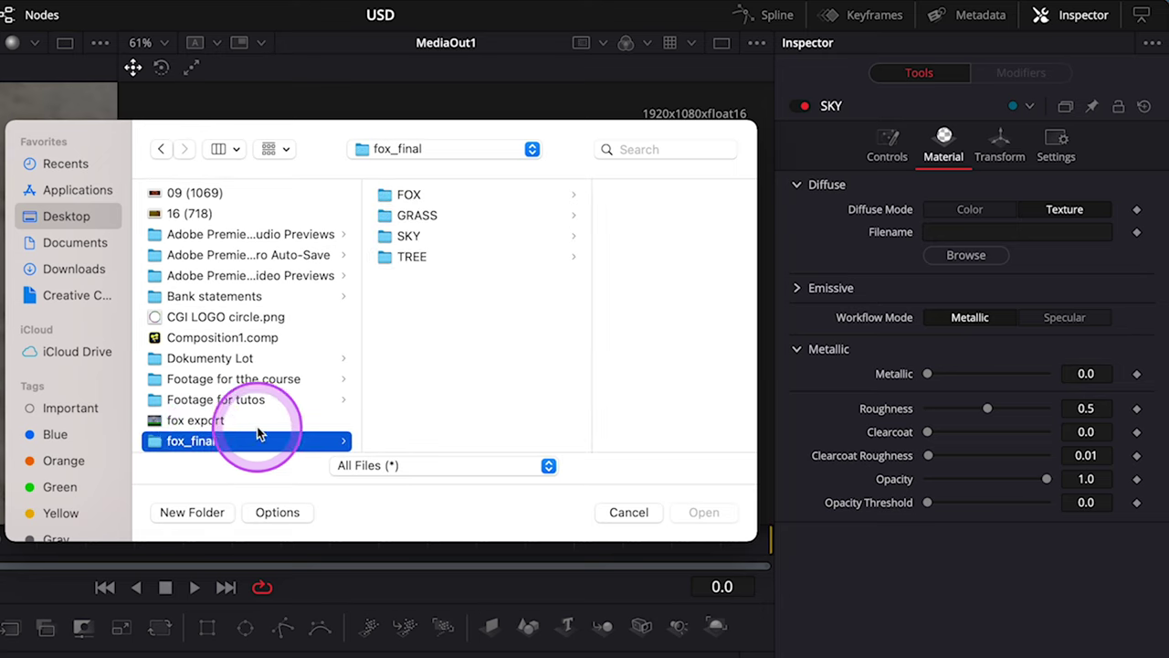
{"action": "left_click", "coordinate": [427, 236]}
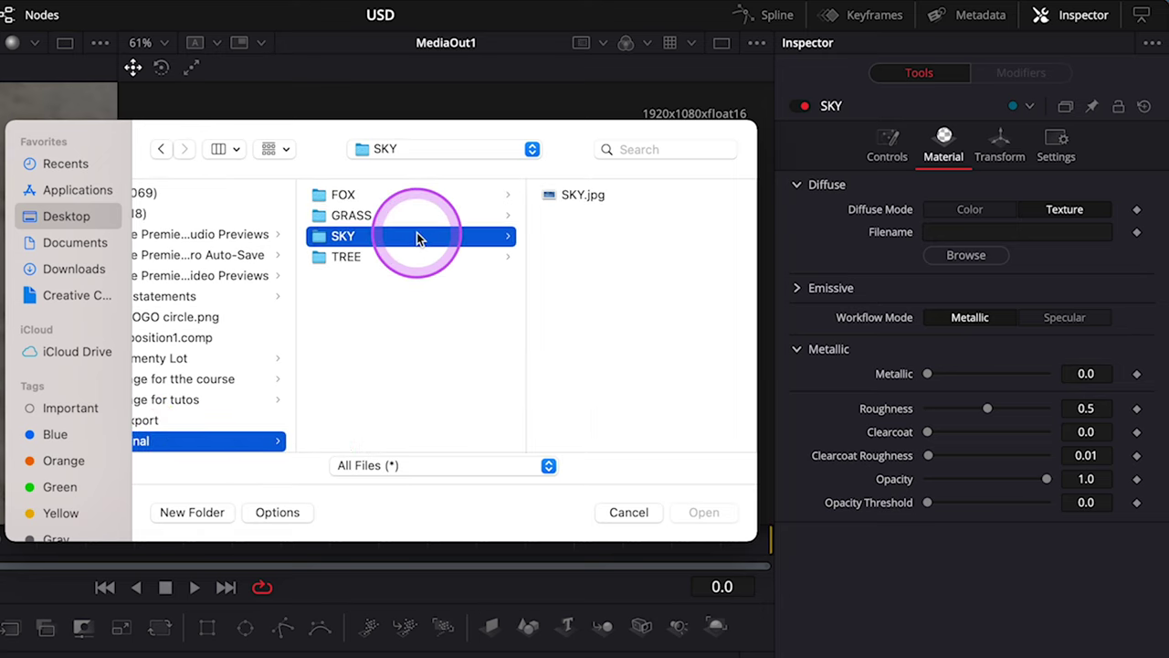
{"action": "double_click", "coordinate": [584, 195]}
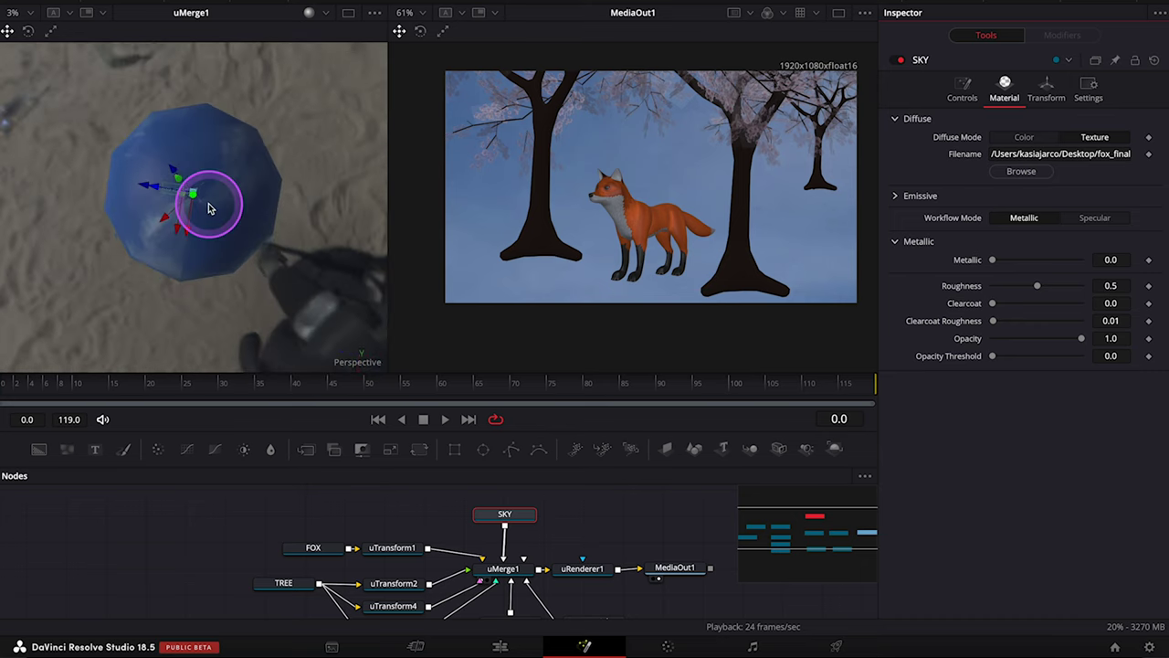
- Give the sky sphere Scale 9.84, Translation Y 1.681 and Rotation Y -769.6
{"action": "left_click", "coordinate": [1050, 95]}
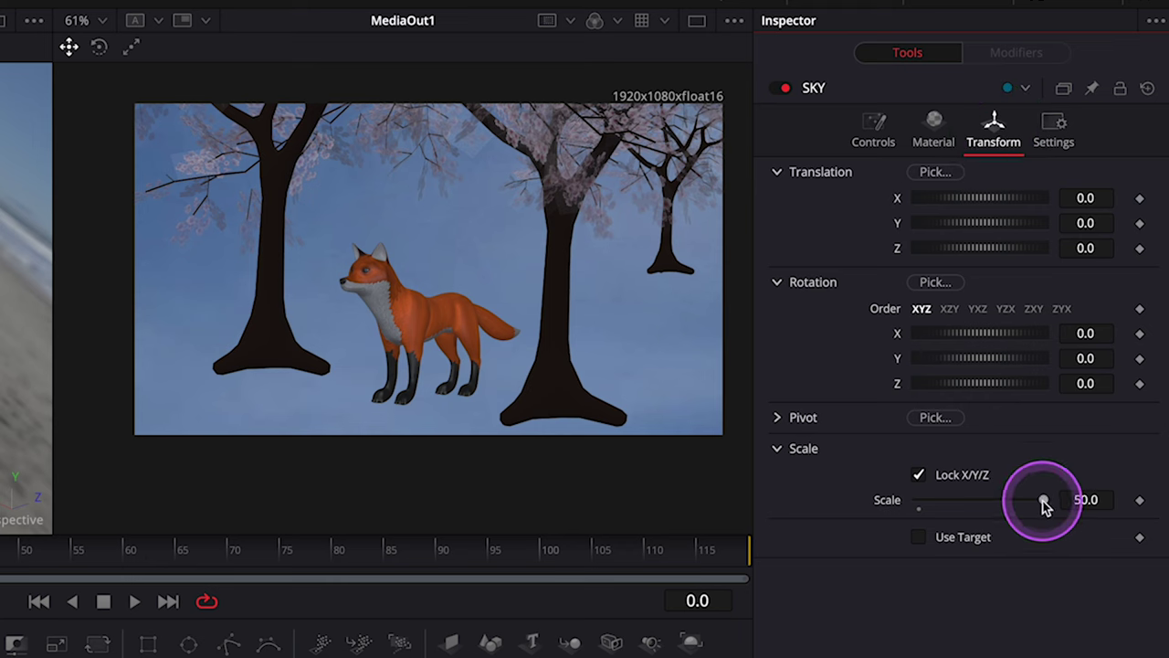
{"action": "left_click_drag", "start_coordinate": [1044, 499], "coordinate": [944, 501]}
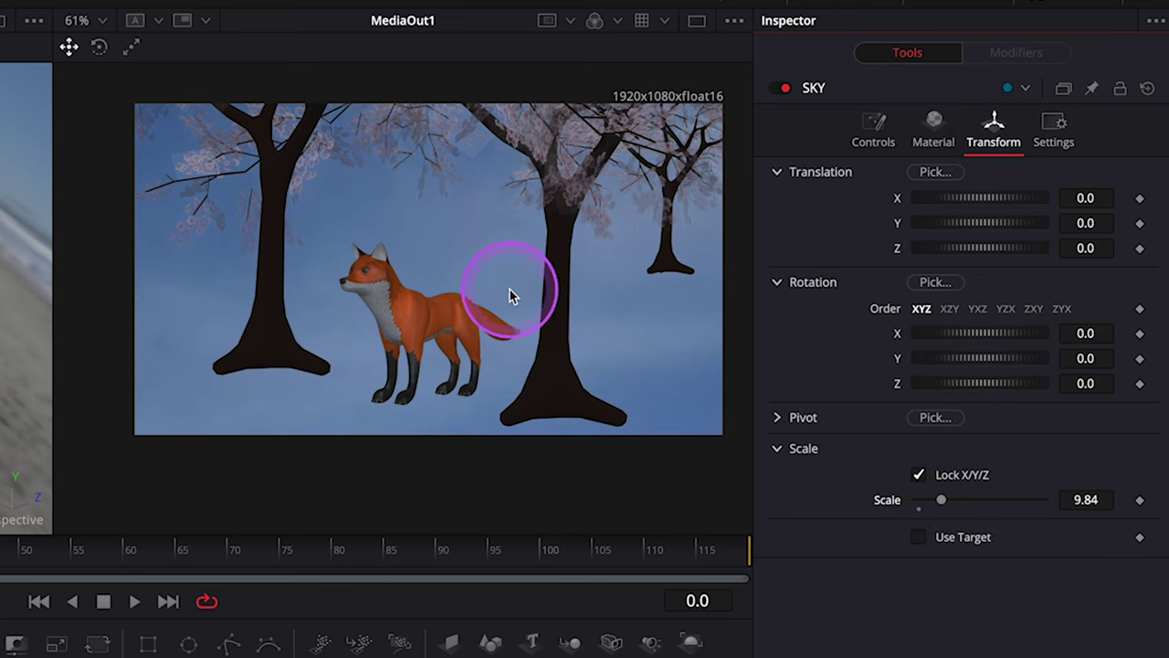
{"action": "left_click_drag", "start_coordinate": [991, 222], "coordinate": [1048, 257]}
{"action": "left_click_drag", "start_coordinate": [976, 358], "coordinate": [730, 319]}
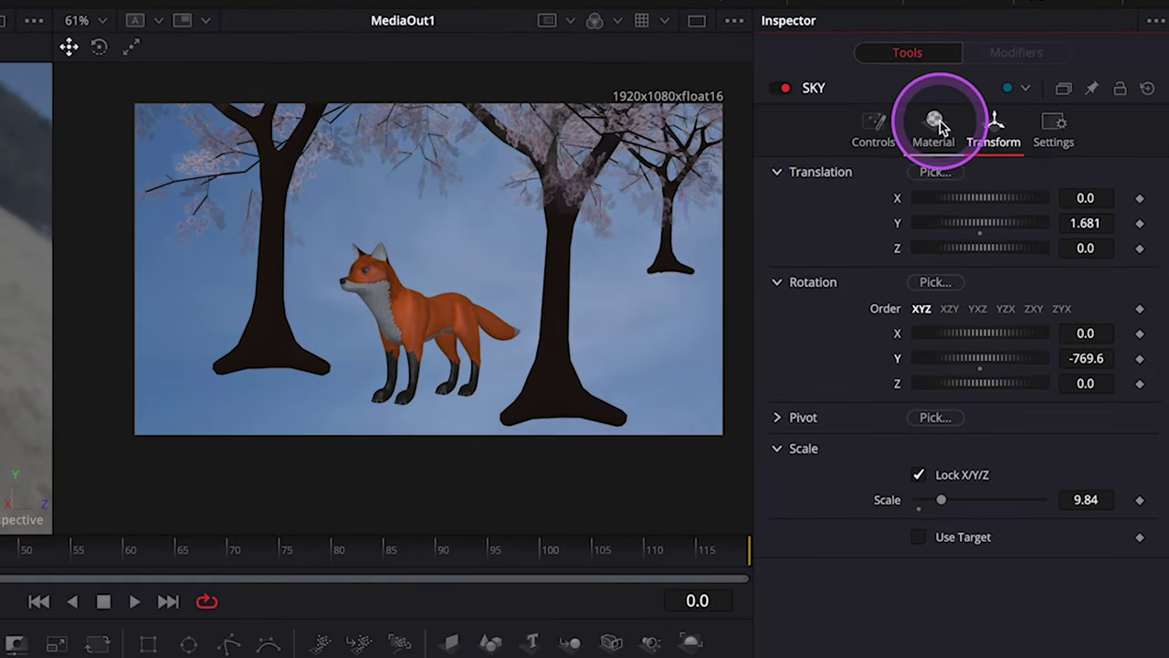
- Replace the SKY texture with a plain dark navy blue colour and make it fully metallic
{"action": "left_click", "coordinate": [1003, 92]}
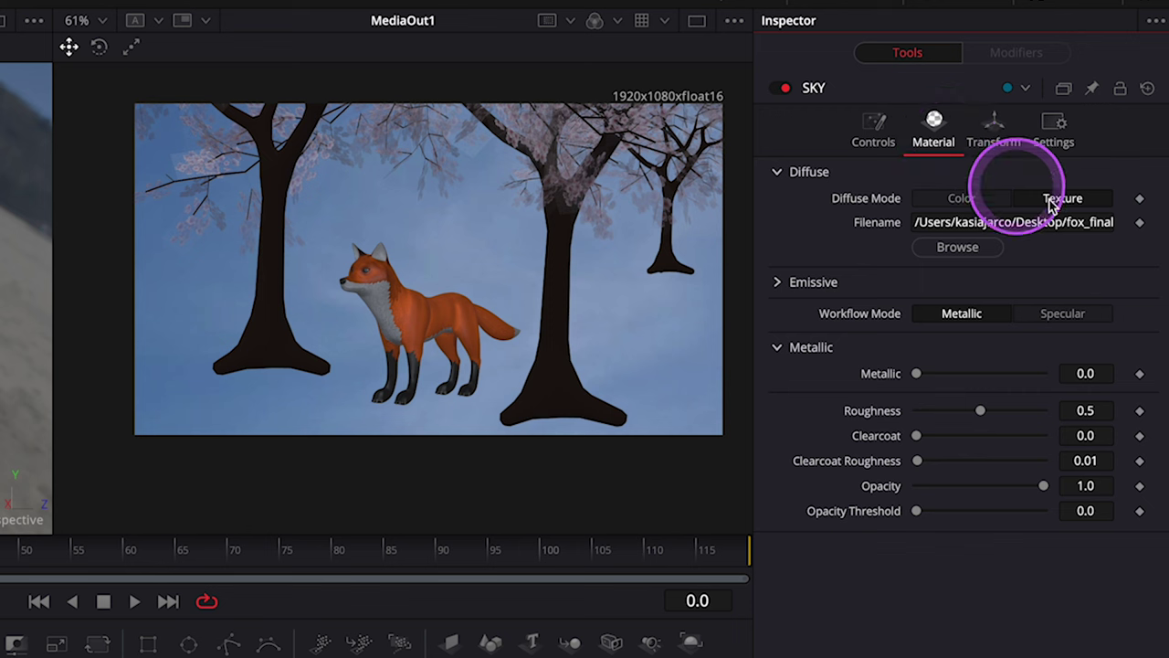
{"action": "left_click", "coordinate": [959, 200]}
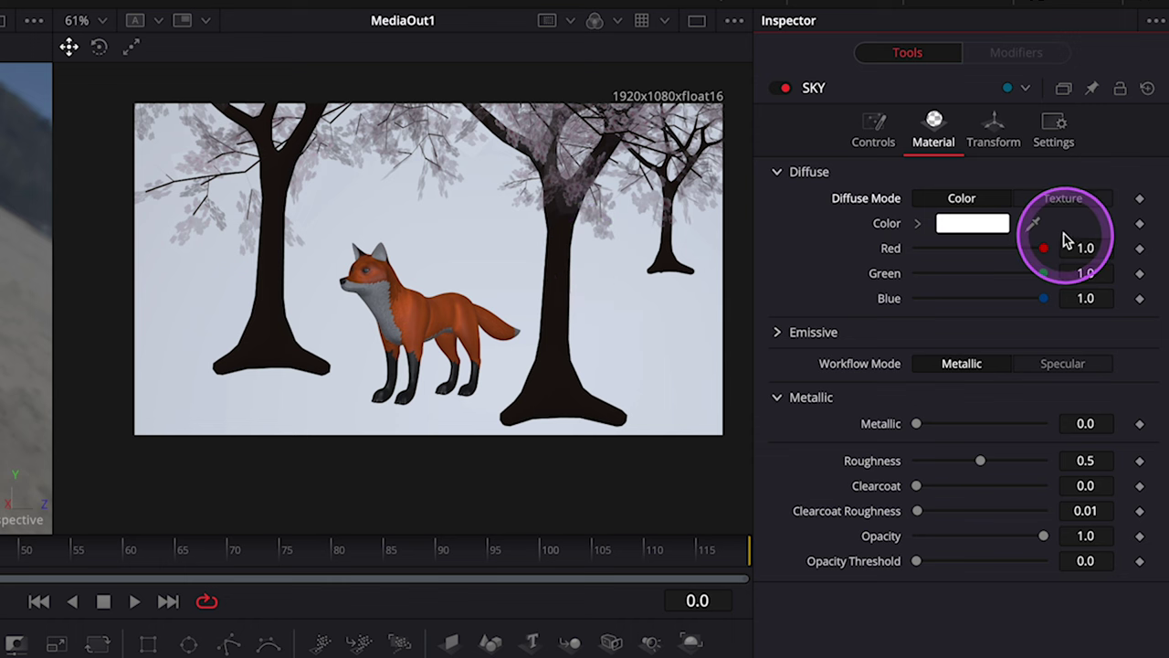
{"action": "left_click", "coordinate": [982, 228]}
{"action": "left_click_drag", "start_coordinate": [794, 462], "coordinate": [773, 483]}
{"action": "left_click", "coordinate": [839, 521]}
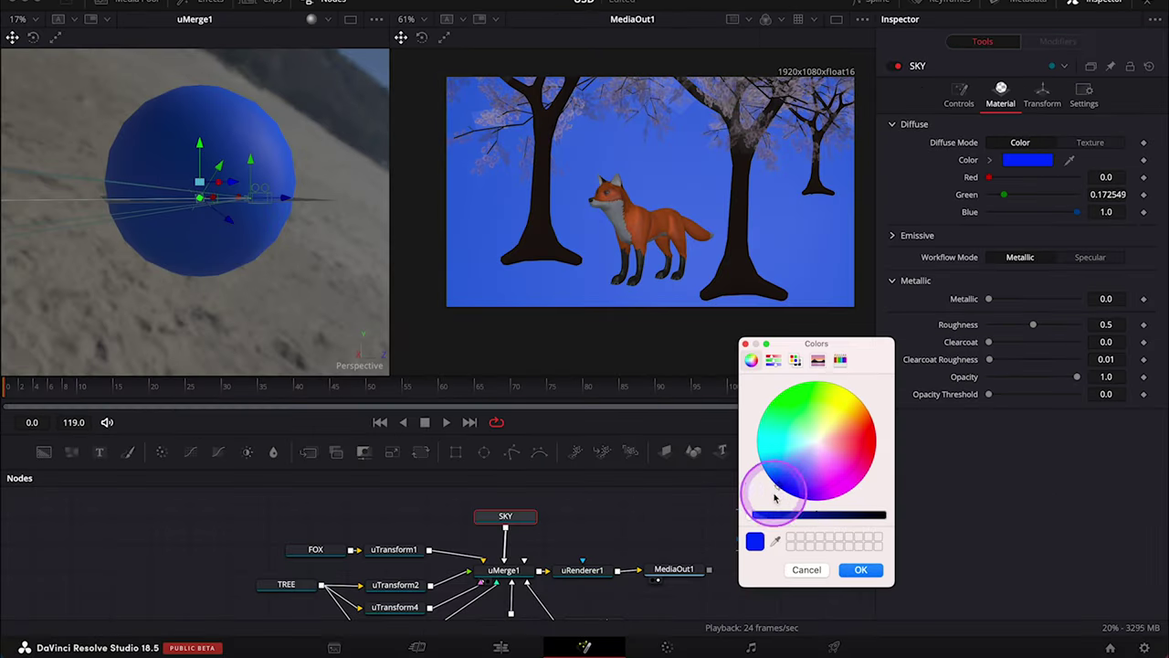
{"action": "mouse_move", "coordinate": [839, 520]}
{"action": "left_mouse_down"}
{"action": "mouse_move", "coordinate": [806, 516]}
{"action": "mouse_move", "coordinate": [841, 515]}
{"action": "left_mouse_up"}
{"action": "left_click", "coordinate": [761, 473]}
{"action": "left_click_drag", "start_coordinate": [760, 473], "coordinate": [863, 517]}
{"action": "left_click", "coordinate": [861, 570]}
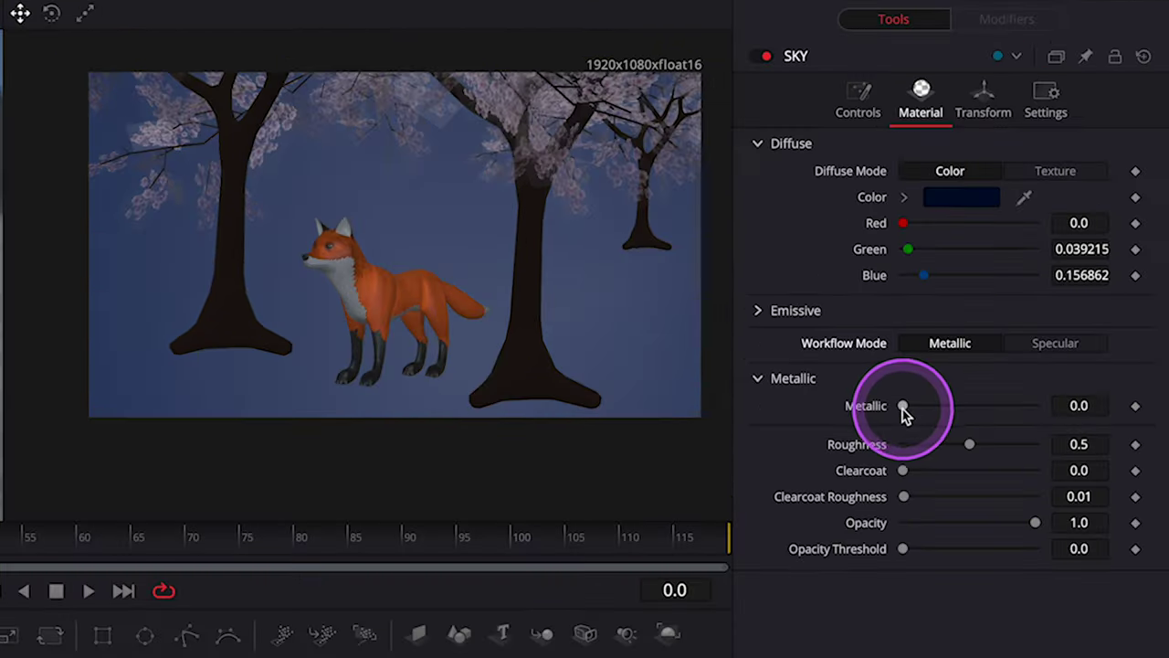
{"action": "left_click_drag", "start_coordinate": [990, 301], "coordinate": [1054, 317]}
{"action": "left_click_drag", "start_coordinate": [1000, 434], "coordinate": [1130, 448]}
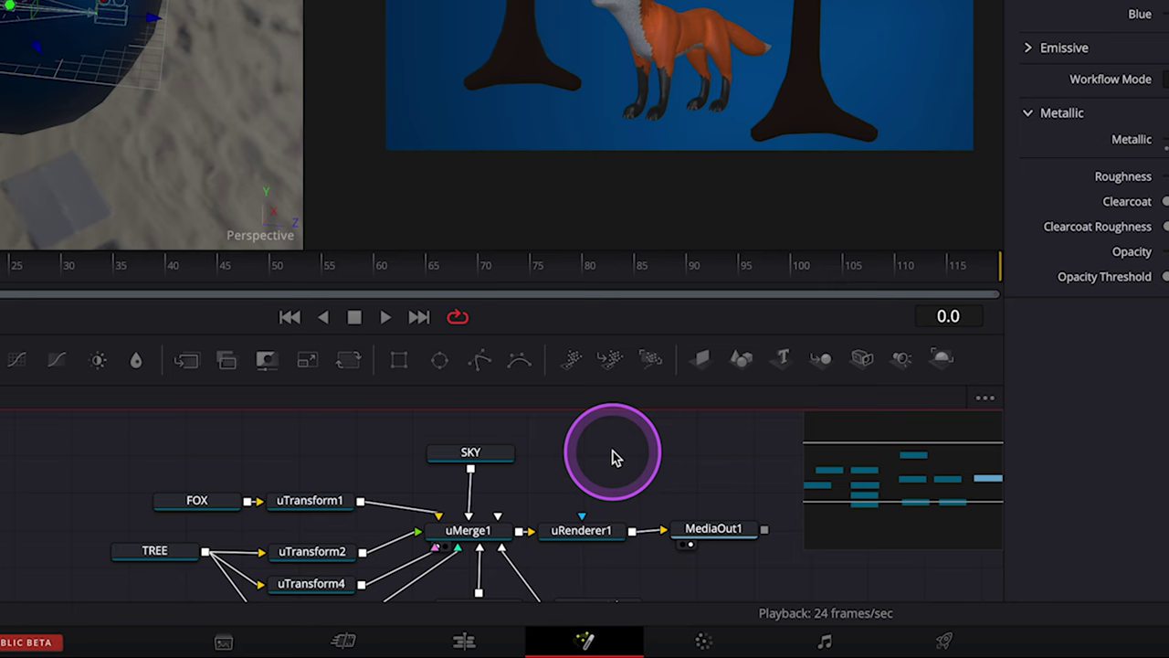
- Add a uShape node via the 'ush' search, connect it into uMerge1, and start renaming it
{"action": "key", "text": "shift+space"}
{"action": "type", "text": "ush"}
{"action": "left_click", "coordinate": [578, 303]}
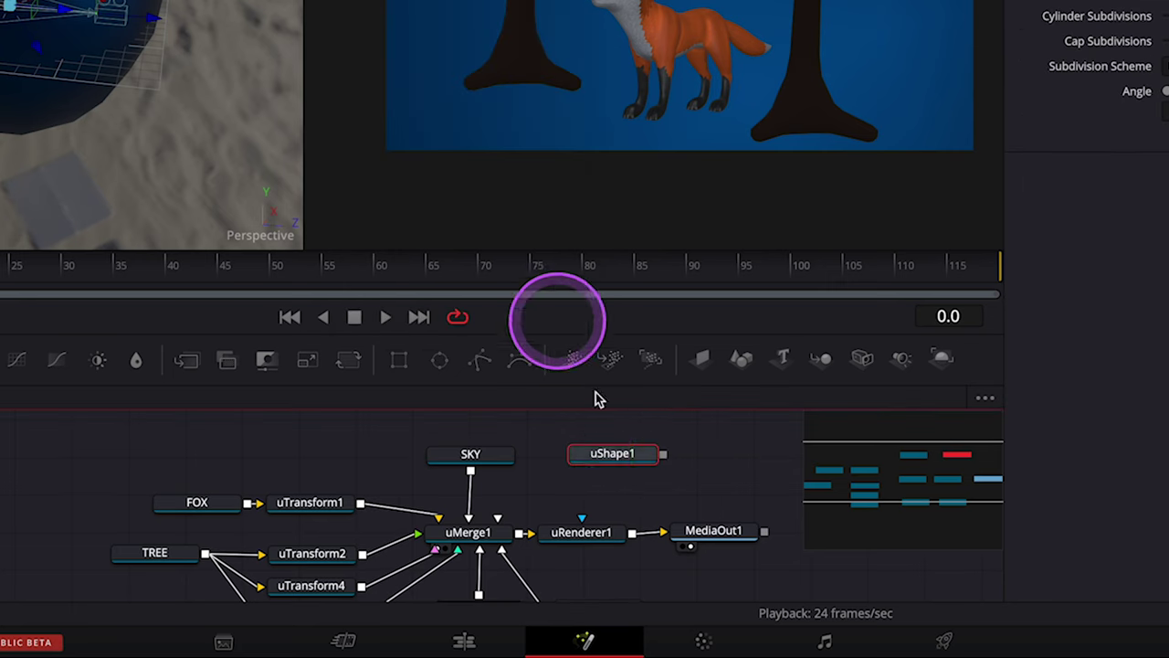
{"action": "left_click_drag", "start_coordinate": [663, 454], "coordinate": [475, 530]}
{"action": "right_click", "coordinate": [620, 462]}
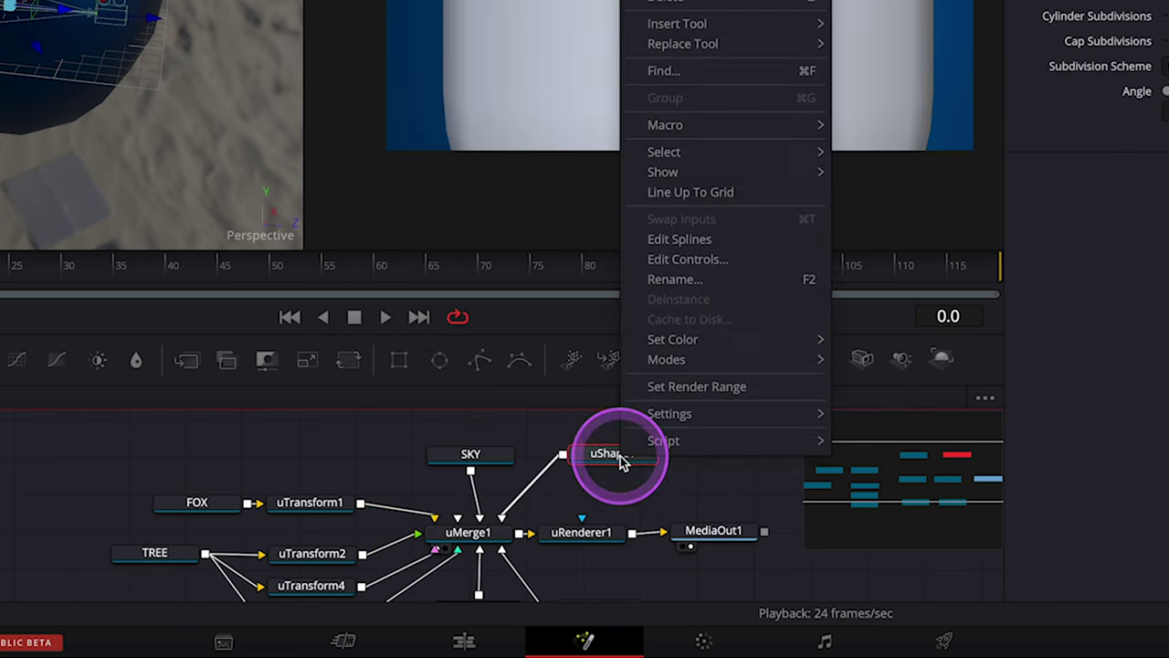
{"action": "left_click", "coordinate": [687, 276]}
- Name the shape node GRASS and change its shape to a Plane
{"action": "type", "text": "GRASS"}
{"action": "key", "text": "Return"}
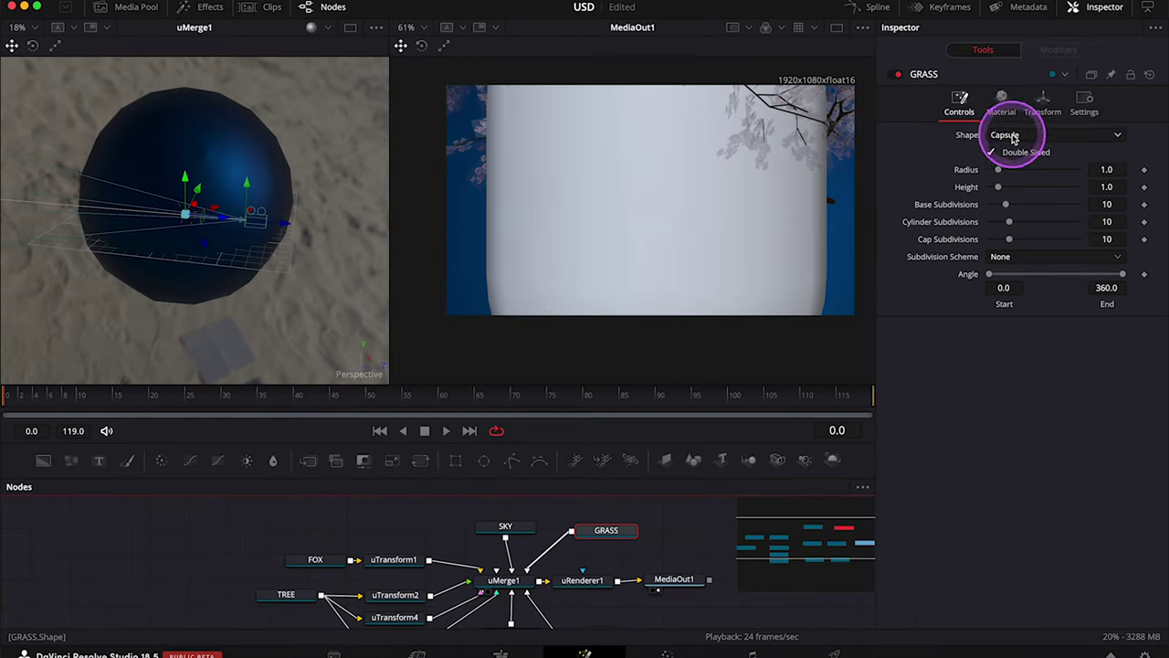
{"action": "left_click", "coordinate": [1009, 134]}
{"action": "left_click", "coordinate": [1005, 229]}
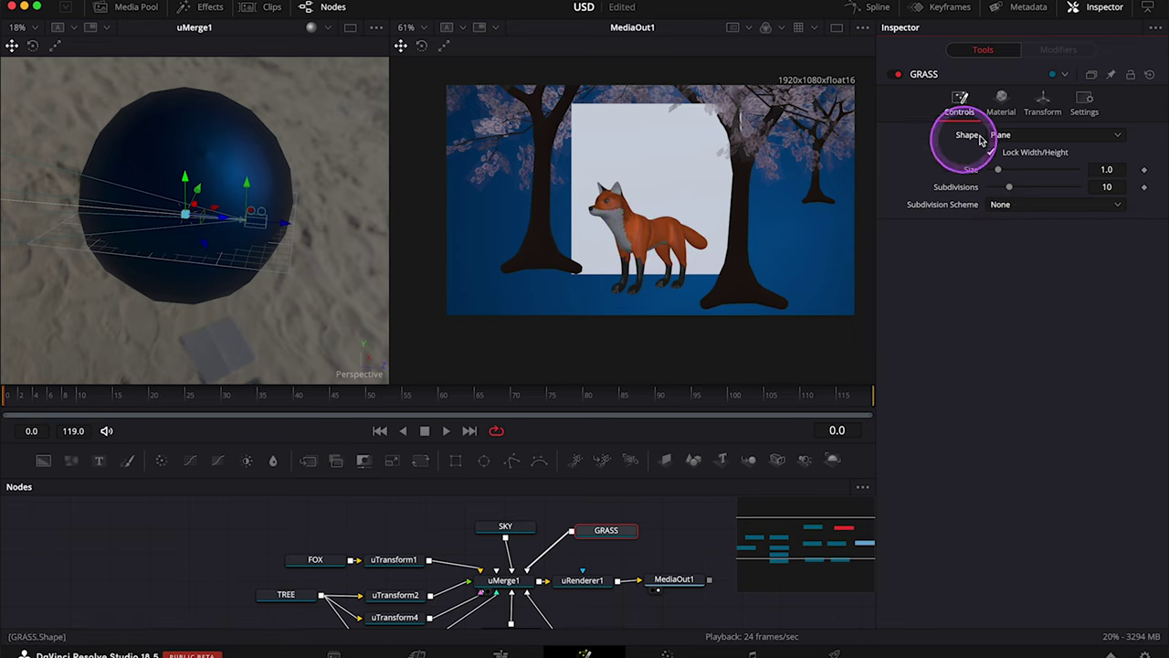
- Set GRASS to scale 30, X rotation 95.2 and Y position -0.696 under the fox
{"action": "left_click", "coordinate": [1046, 113]}
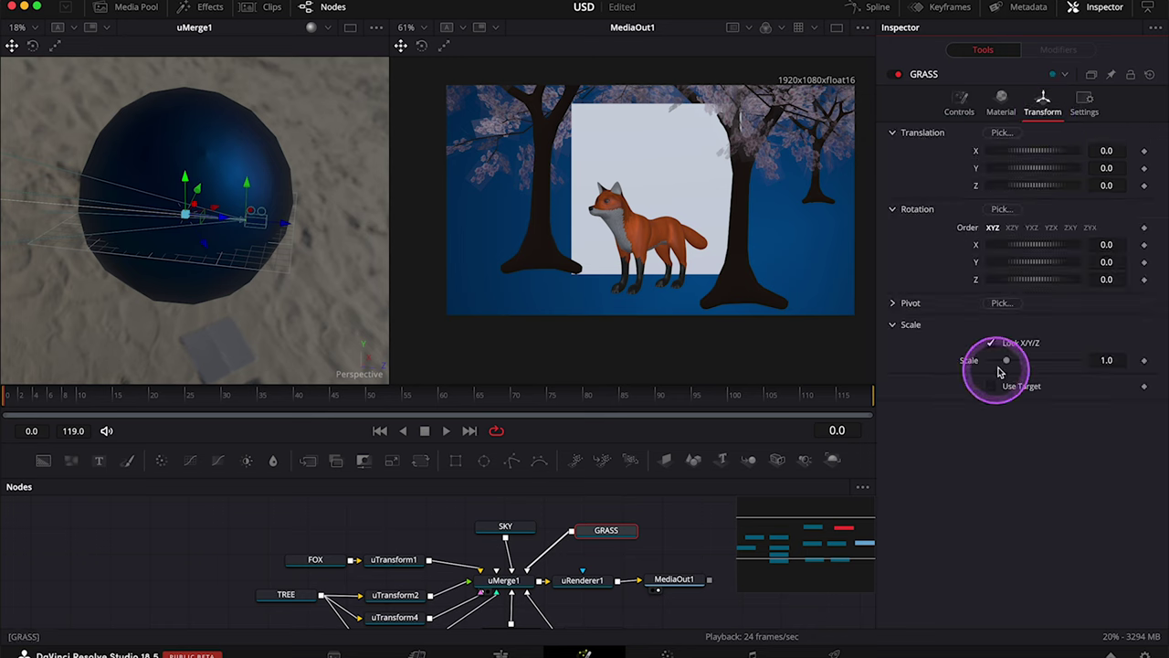
{"action": "left_click_drag", "start_coordinate": [1006, 363], "coordinate": [1062, 380]}
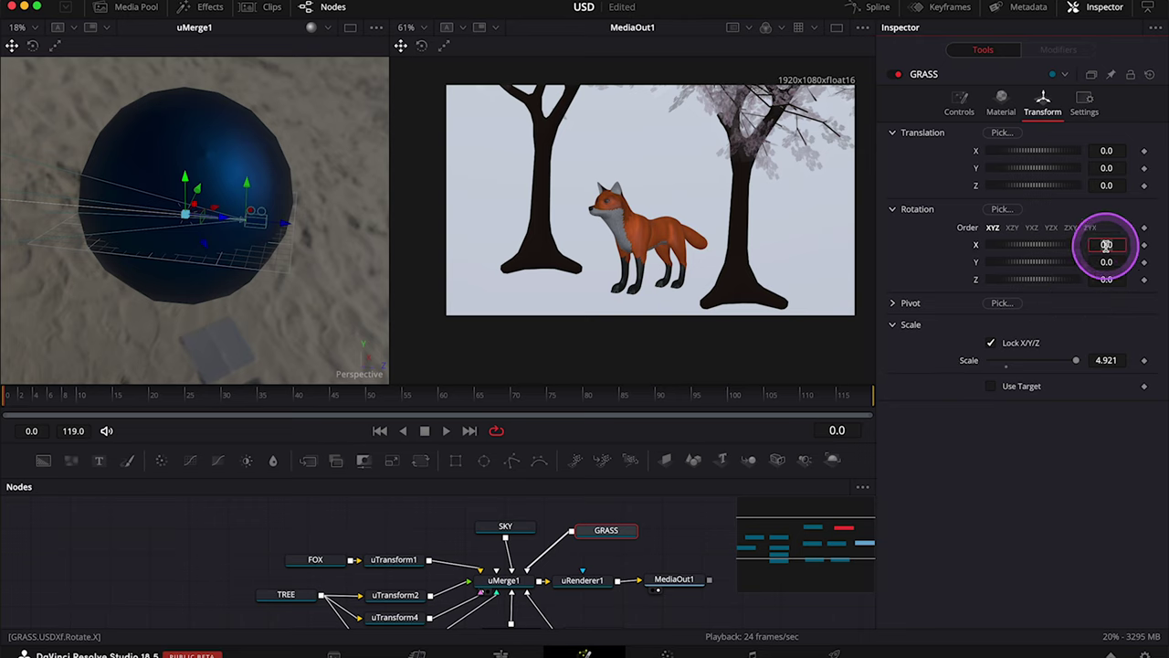
{"action": "type", "text": "90"}
{"action": "key", "text": "Tab"}
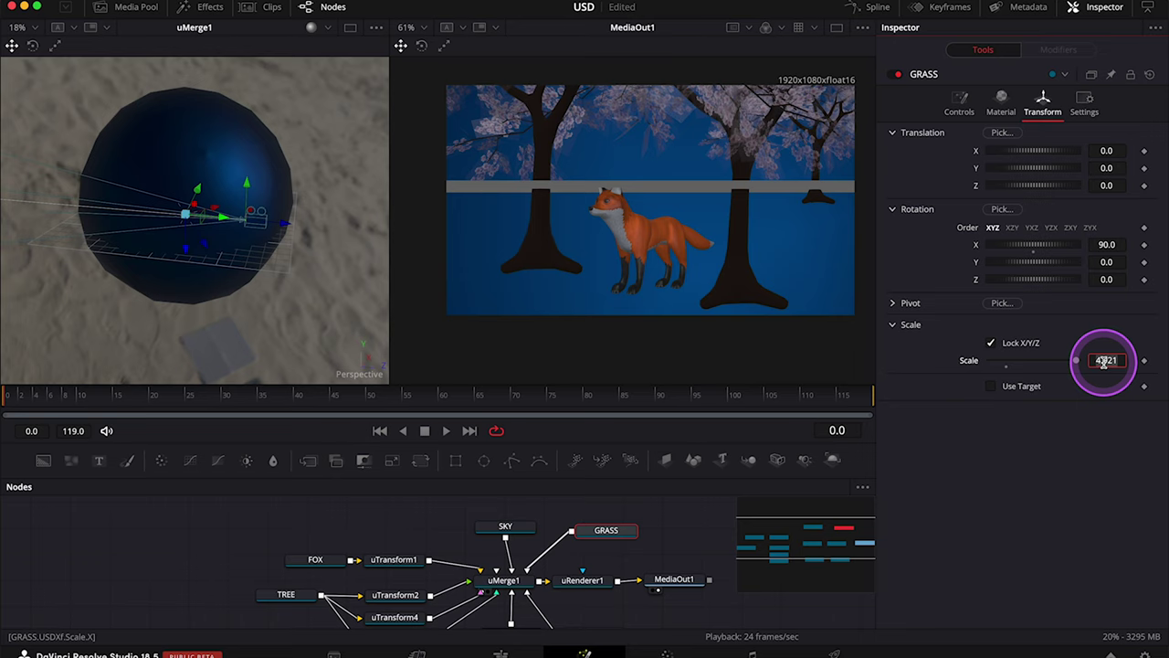
{"action": "type", "text": "30"}
{"action": "key", "text": "Return"}
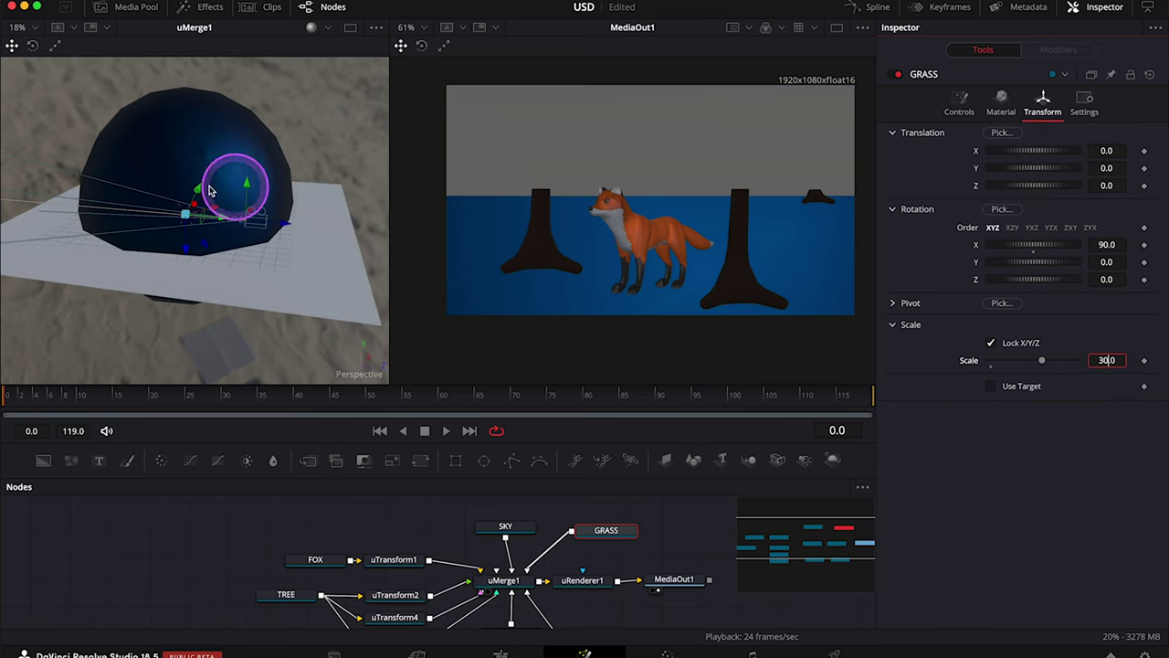
{"action": "left_click_drag", "start_coordinate": [1028, 173], "coordinate": [1006, 176]}
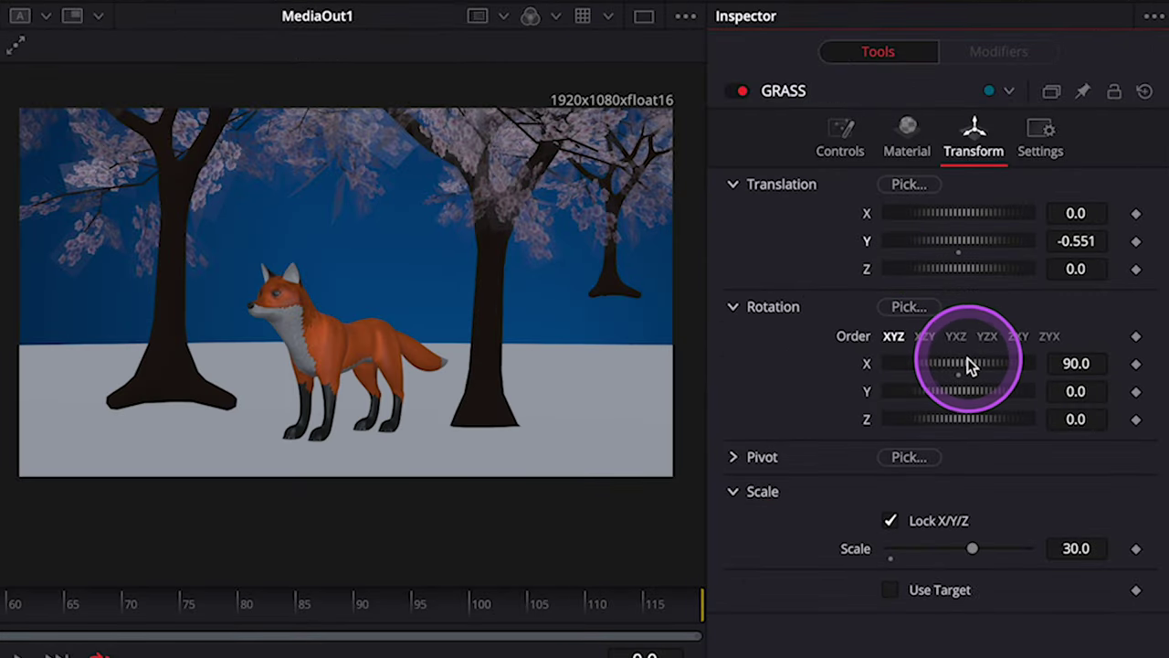
{"action": "left_click_drag", "start_coordinate": [968, 358], "coordinate": [972, 358]}
{"action": "left_click_drag", "start_coordinate": [953, 241], "coordinate": [952, 247]}
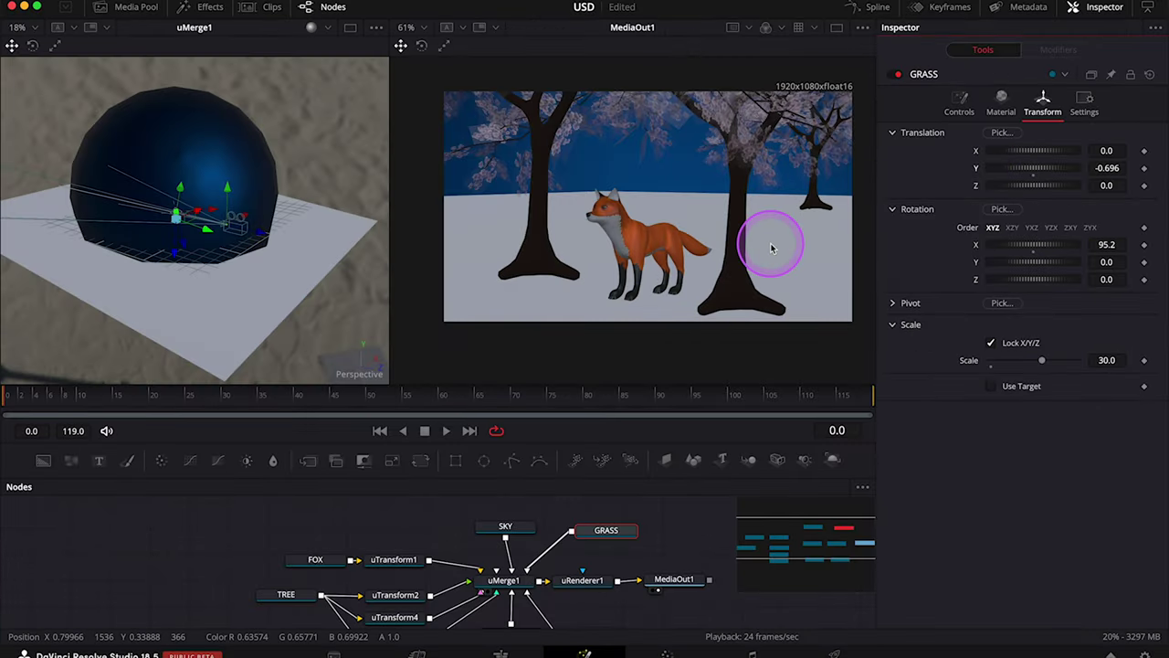
- Give the GRASS material a dark green diffuse colour
{"action": "left_click", "coordinate": [1002, 99]}
{"action": "left_click", "coordinate": [1042, 168]}
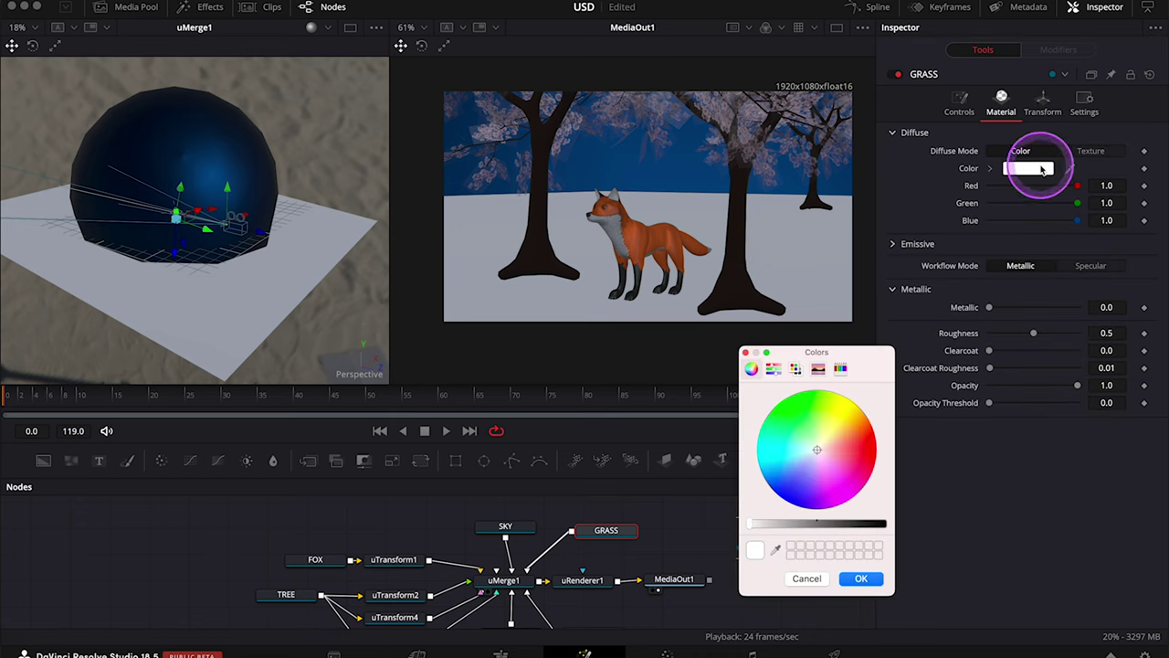
{"action": "left_click", "coordinate": [779, 402]}
{"action": "left_click_drag", "start_coordinate": [779, 402], "coordinate": [752, 385]}
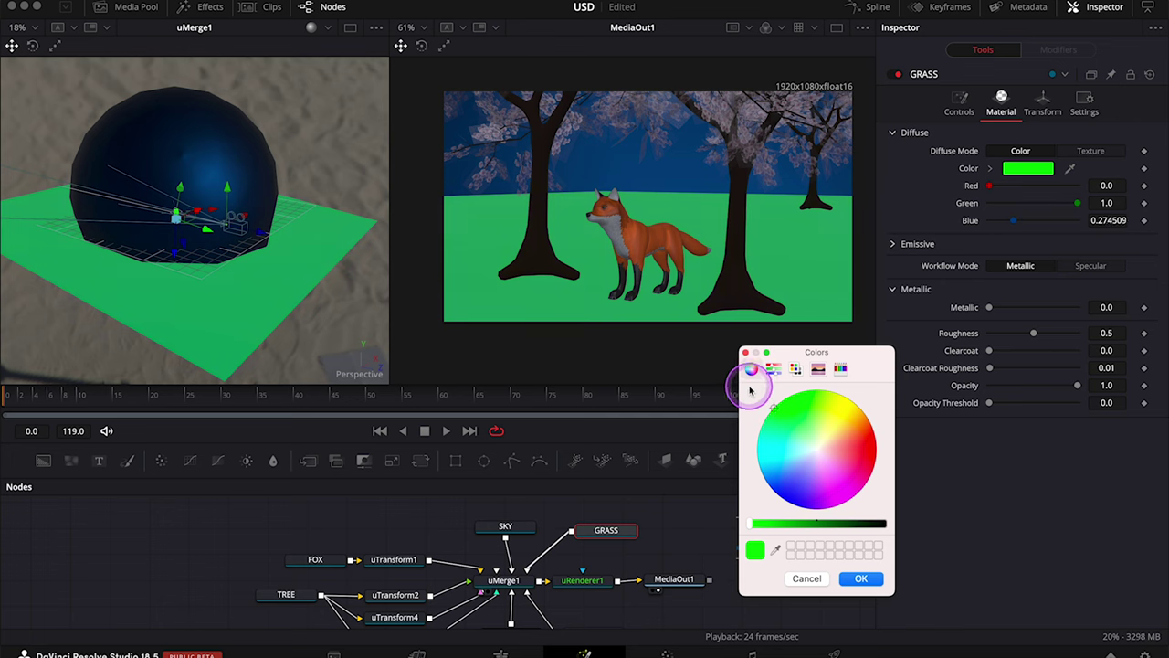
{"action": "left_click_drag", "start_coordinate": [827, 530], "coordinate": [859, 530]}
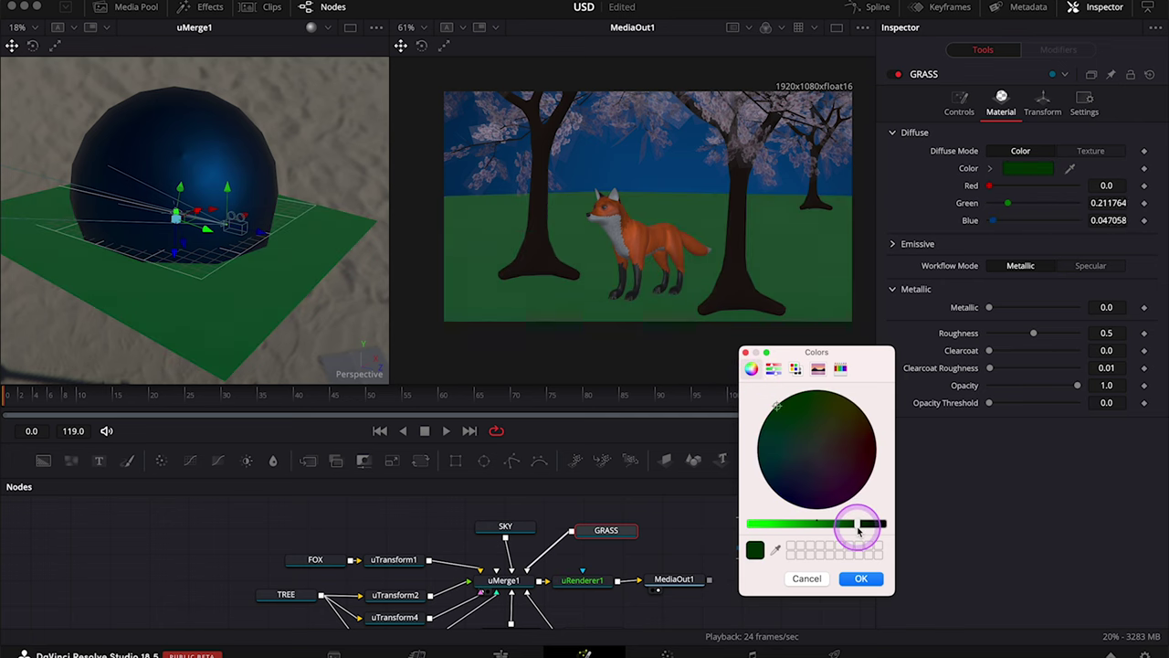
{"action": "left_click", "coordinate": [861, 578]}
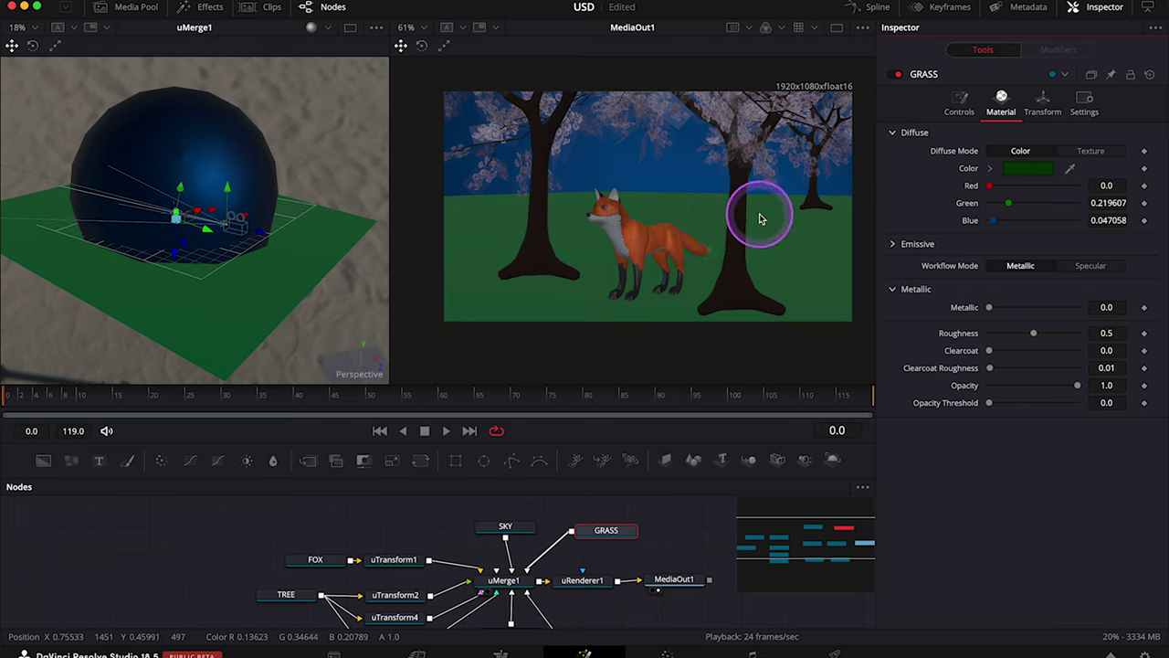
- Switch the GRASS diffuse to Texture and load the image from Desktop/fox_final/GRASS
{"action": "left_click", "coordinate": [1092, 153]}
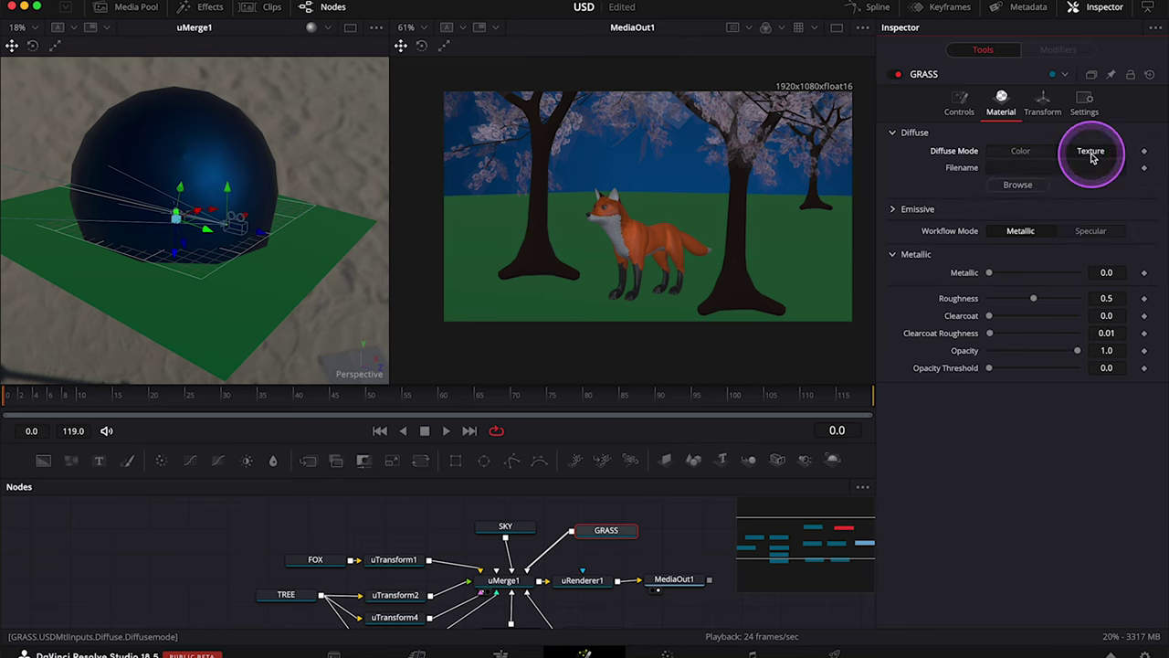
{"action": "left_click", "coordinate": [1016, 185]}
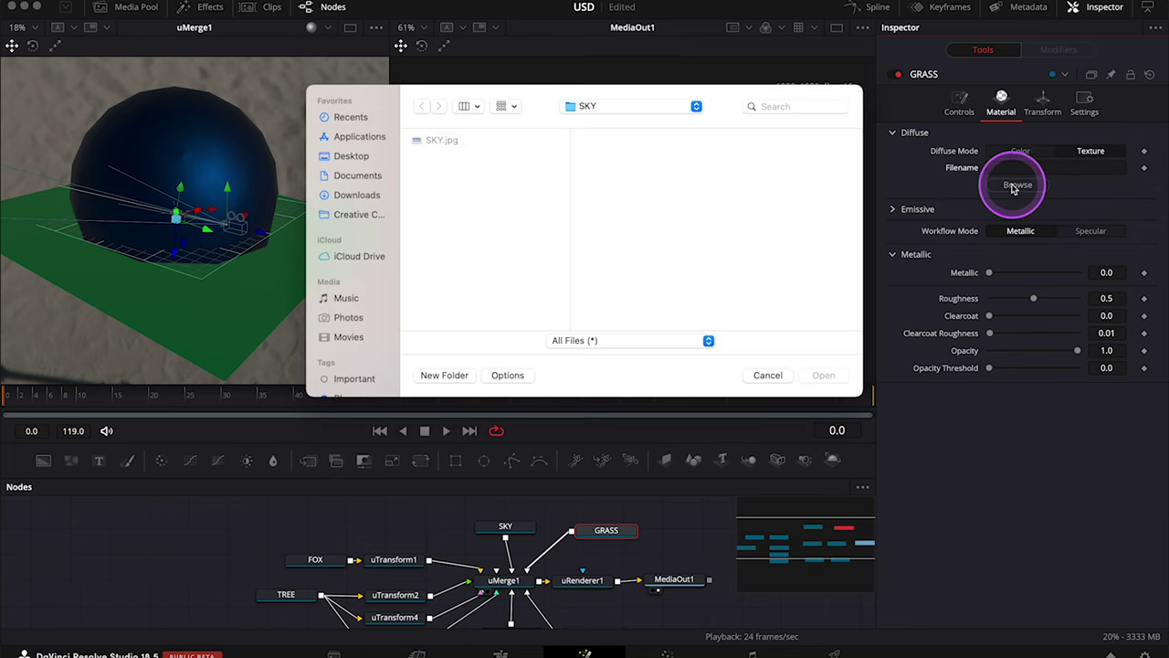
{"action": "left_click", "coordinate": [347, 159]}
{"action": "left_click", "coordinate": [453, 322]}
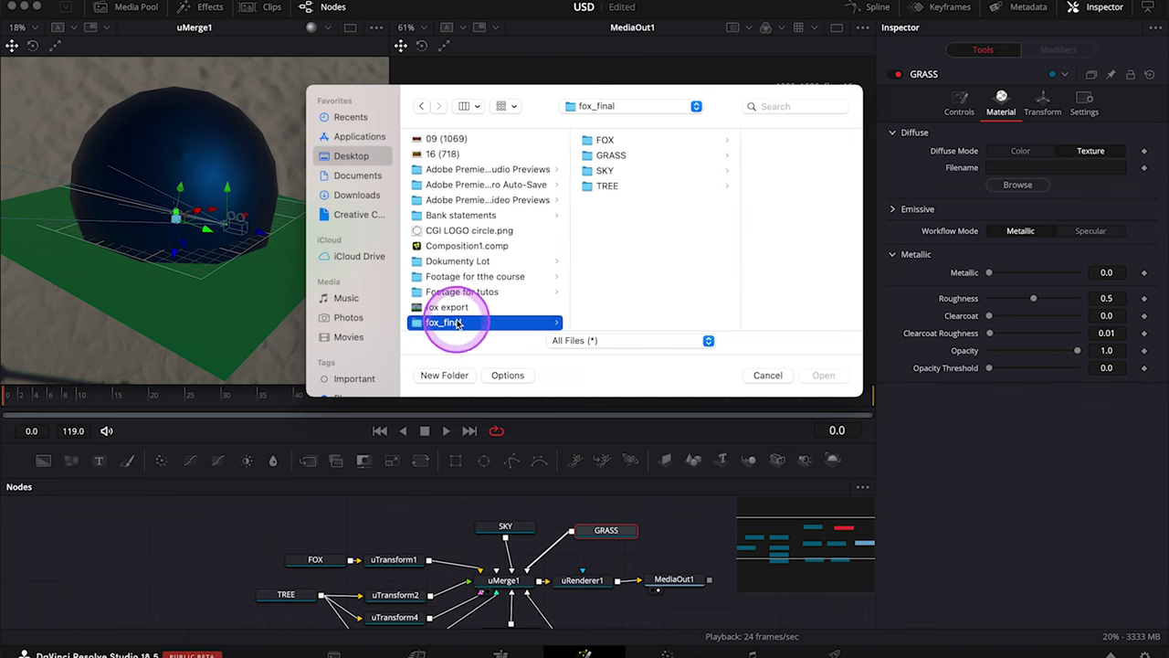
{"action": "left_click", "coordinate": [624, 154]}
{"action": "double_click", "coordinate": [736, 106]}
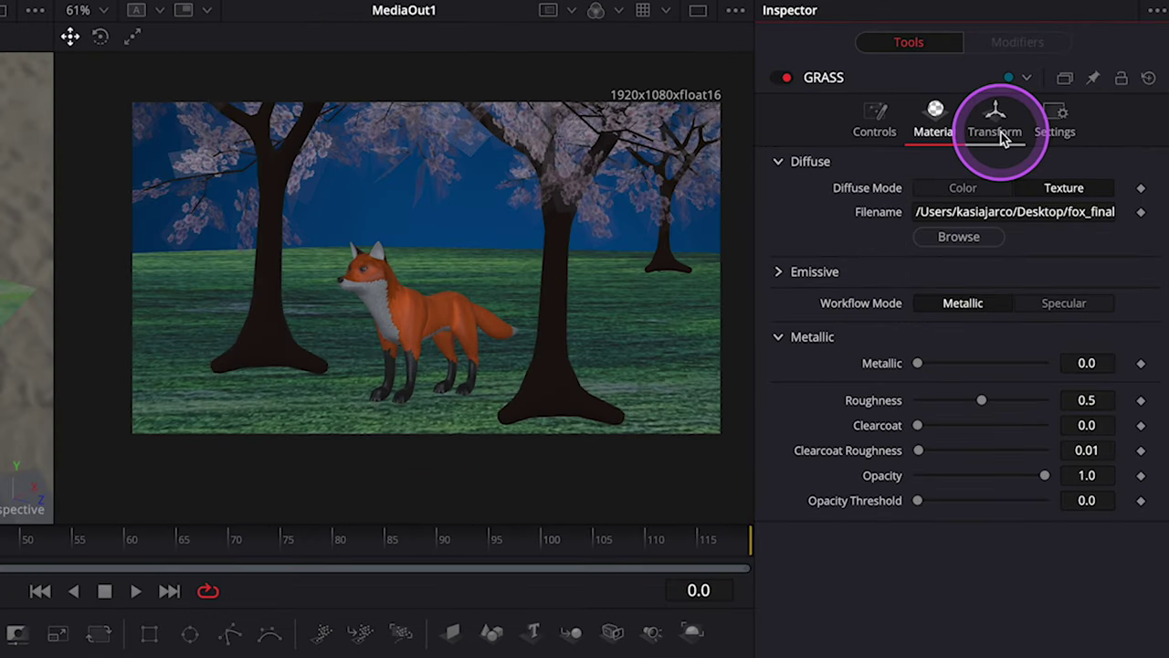
- Scale the grass plane down to 19.29 and set its Metallic and Roughness to 1.0
{"action": "left_click", "coordinate": [1000, 136]}
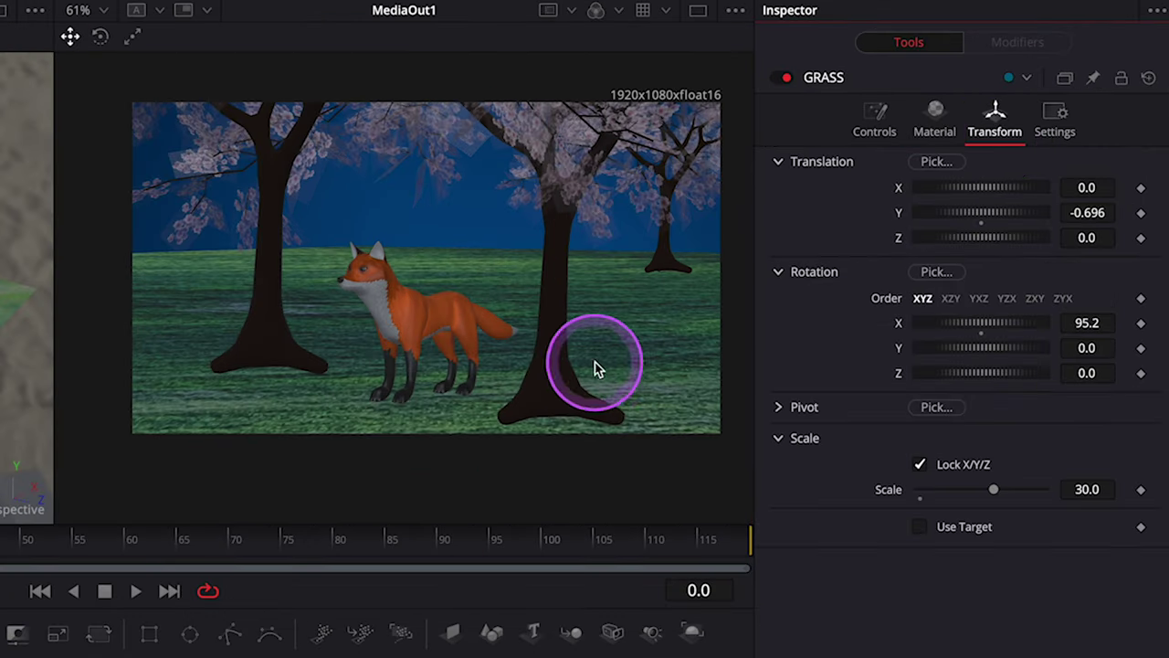
{"action": "left_click_drag", "start_coordinate": [984, 489], "coordinate": [968, 486]}
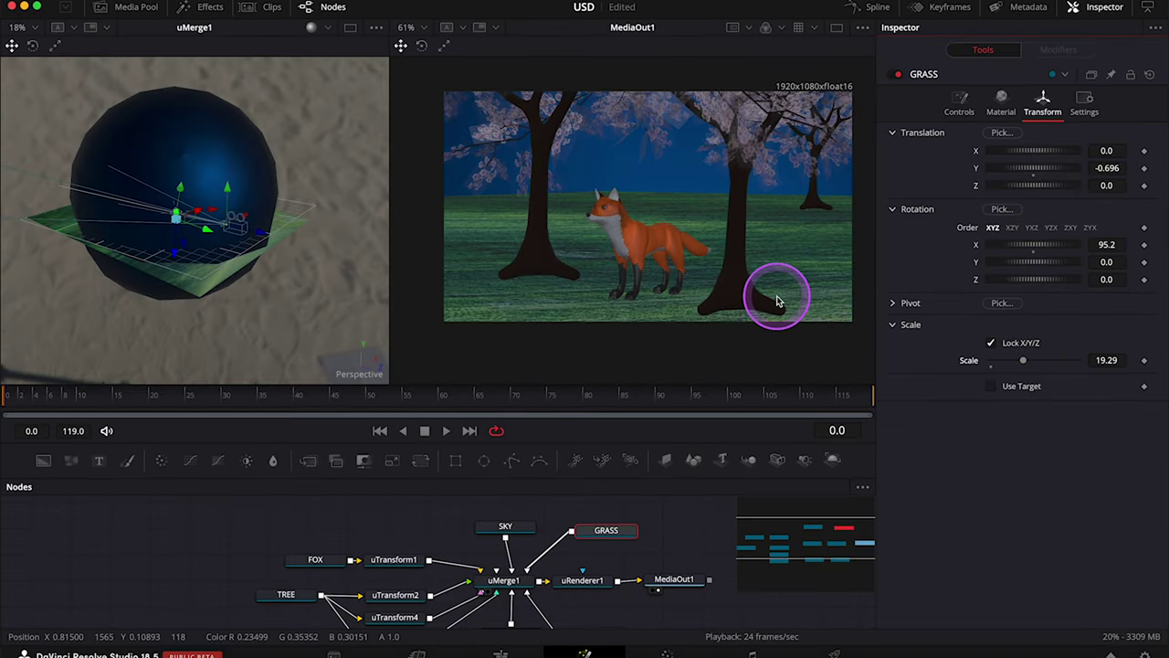
{"action": "left_click", "coordinate": [998, 108]}
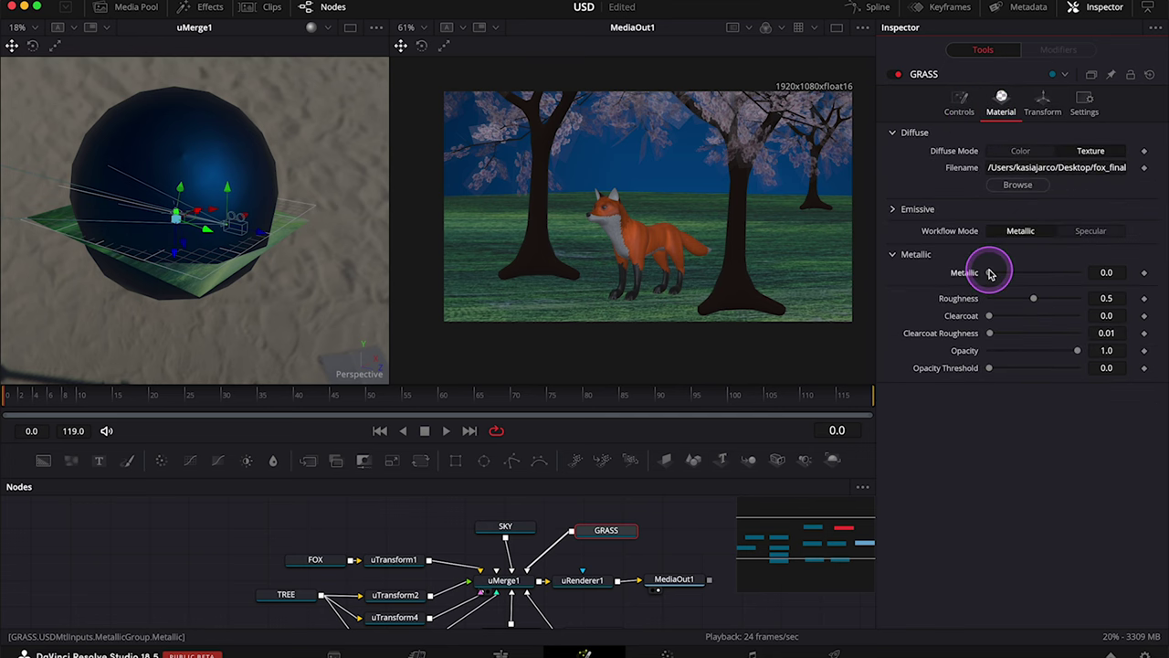
{"action": "left_click_drag", "start_coordinate": [992, 273], "coordinate": [1084, 317]}
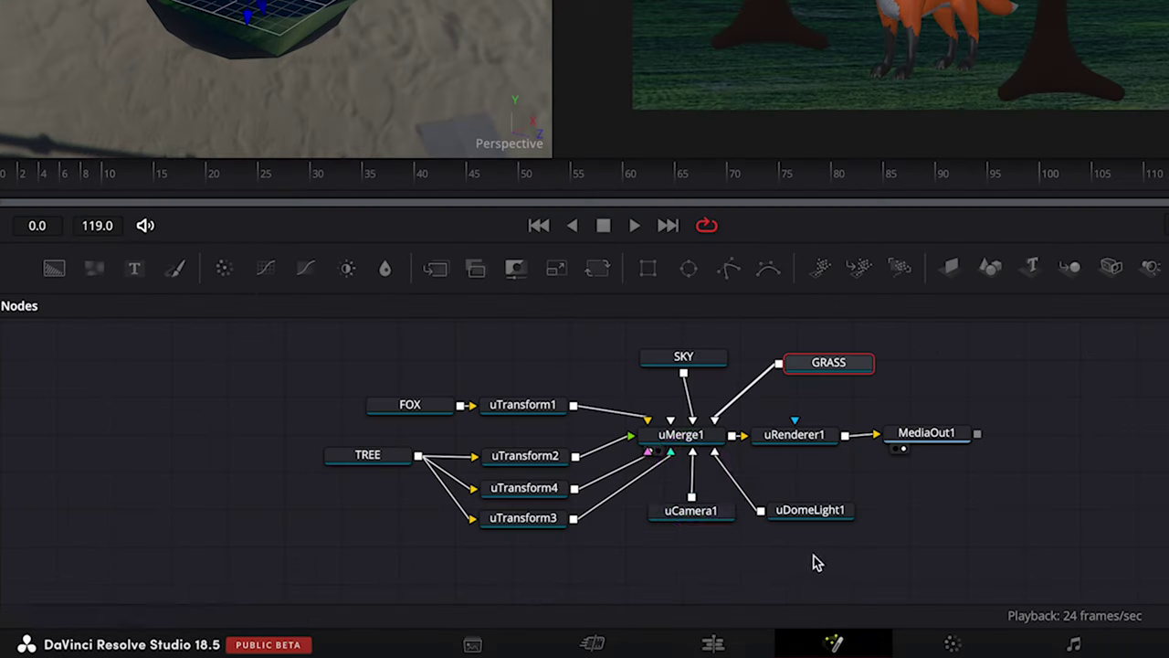
- Move uCamera1 back along Z to 11.888
{"action": "left_click", "coordinate": [509, 636]}
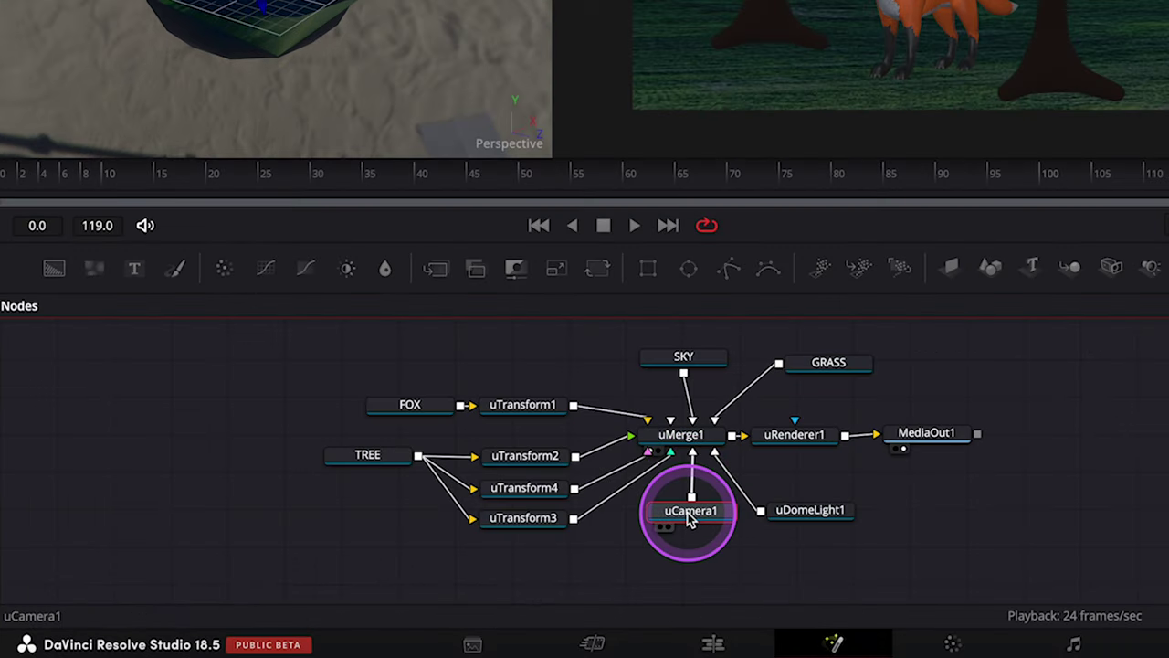
{"action": "left_click", "coordinate": [347, 27]}
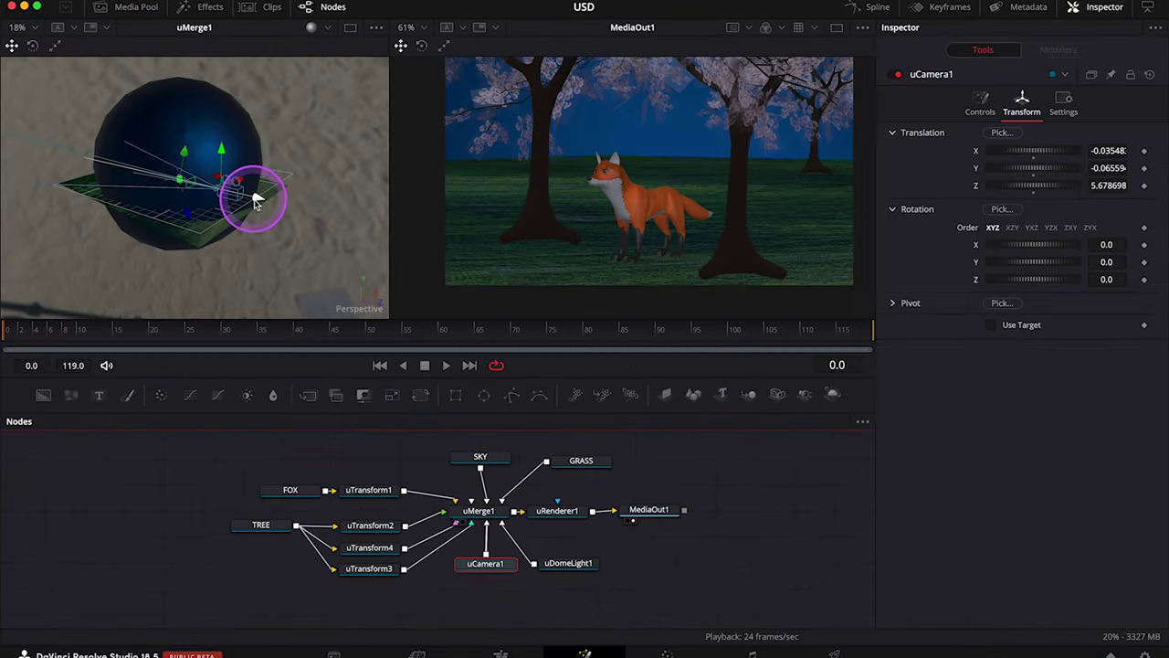
{"action": "left_click_drag", "start_coordinate": [258, 199], "coordinate": [296, 213]}
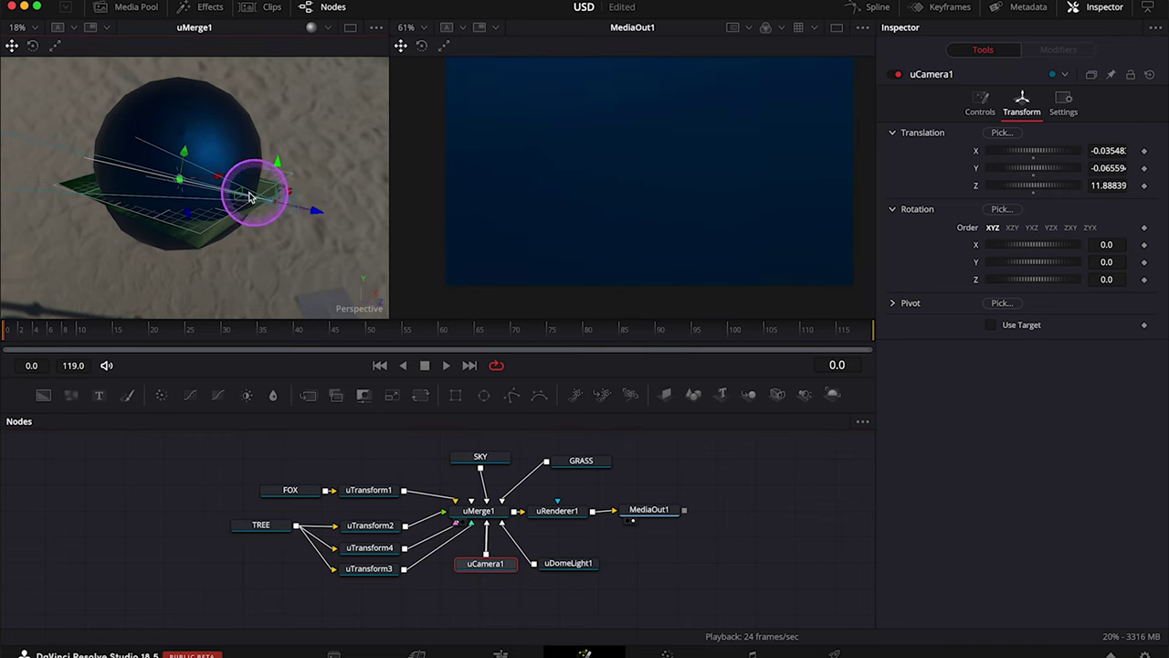
{"action": "left_click", "coordinate": [155, 193]}
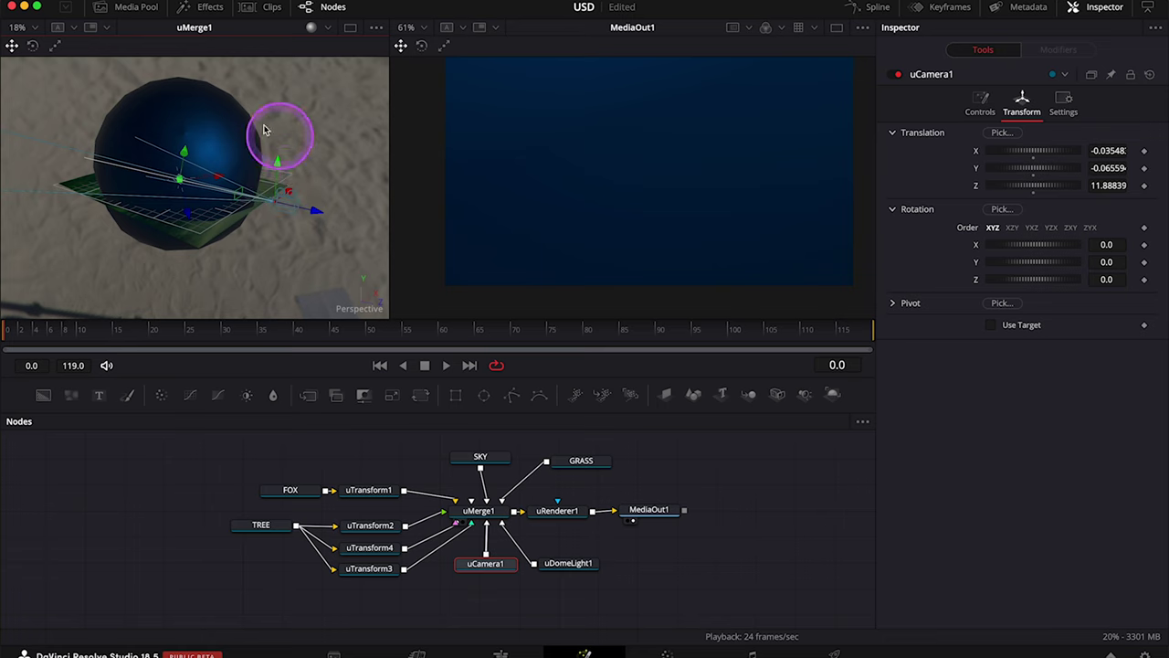
{"action": "left_click_drag", "start_coordinate": [246, 123], "coordinate": [262, 223]}
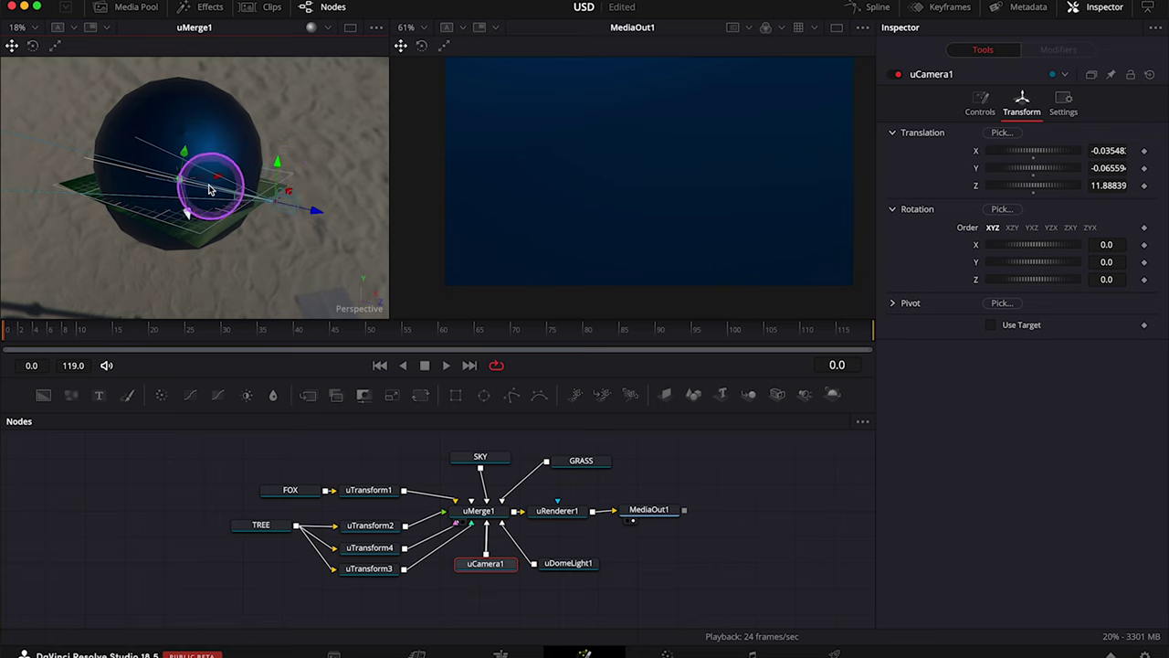
{"action": "left_click_drag", "start_coordinate": [208, 189], "coordinate": [275, 212]}
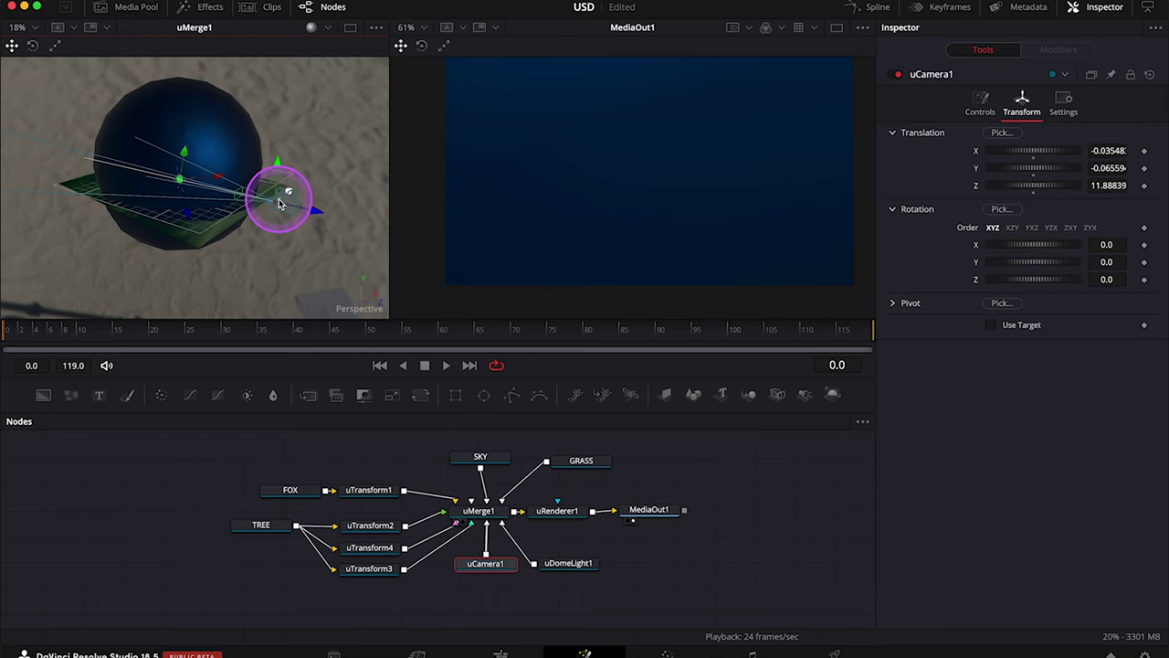
{"action": "left_click_drag", "start_coordinate": [207, 175], "coordinate": [273, 208]}
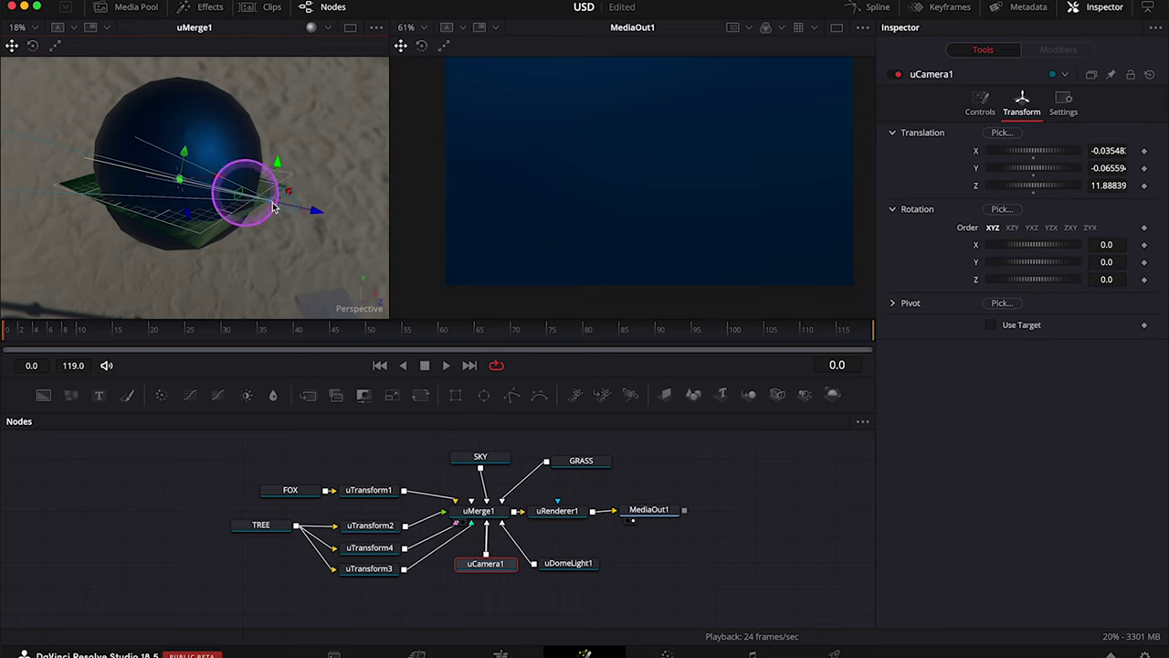
- Enlarge SKY to scale 14.0 and re-aim the camera in the 3D view to frame the trees
{"action": "left_click", "coordinate": [505, 459]}
{"action": "left_click", "coordinate": [1043, 102]}
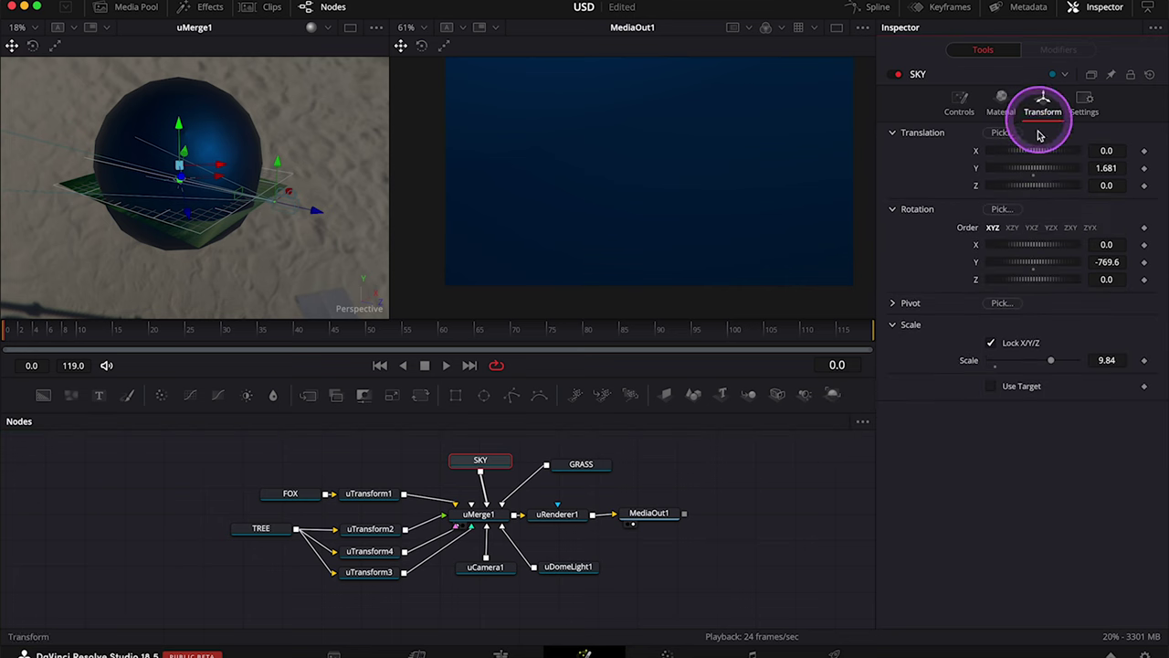
{"action": "left_click_drag", "start_coordinate": [1052, 364], "coordinate": [1081, 374]}
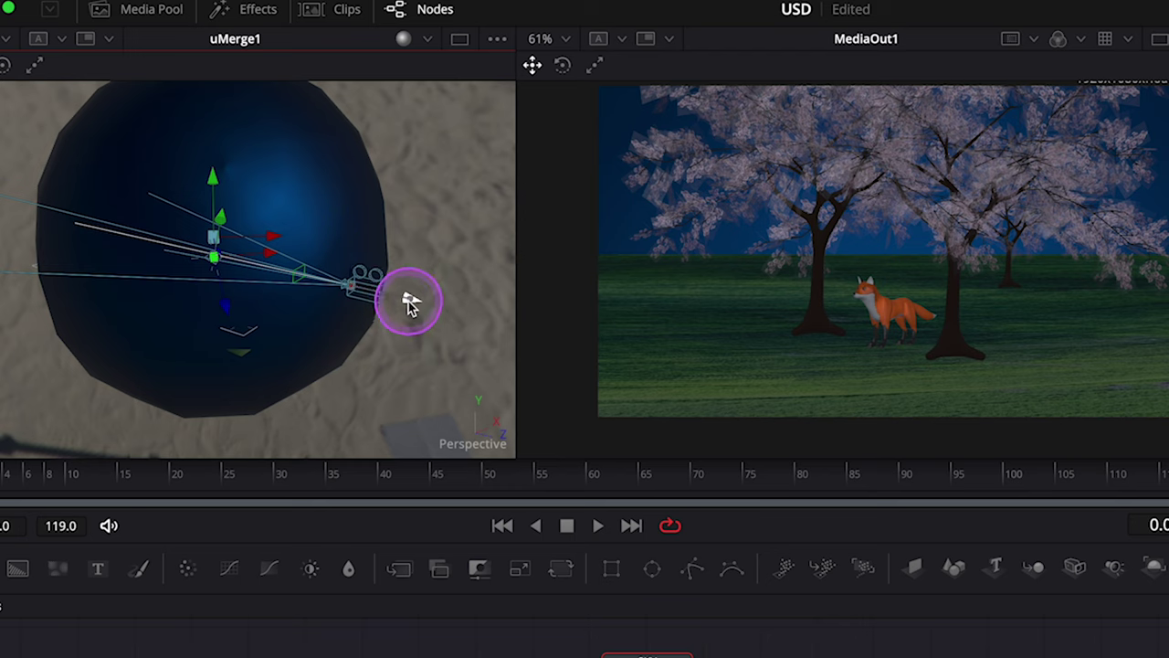
{"action": "left_click_drag", "start_coordinate": [320, 210], "coordinate": [331, 216]}
{"action": "left_click_drag", "start_coordinate": [433, 311], "coordinate": [381, 239]}
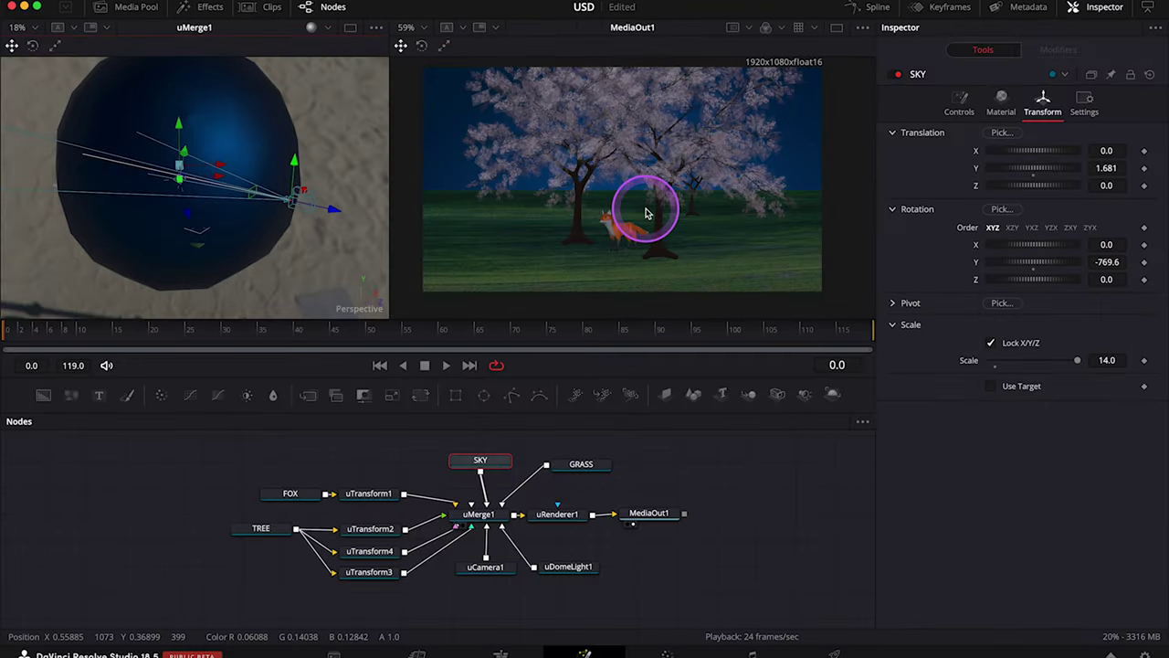
- Add a uShape node named Moon and connect it into uMerge1
{"action": "left_click", "coordinate": [608, 468]}
{"action": "key", "text": "shift+space"}
{"action": "type", "text": "ush"}
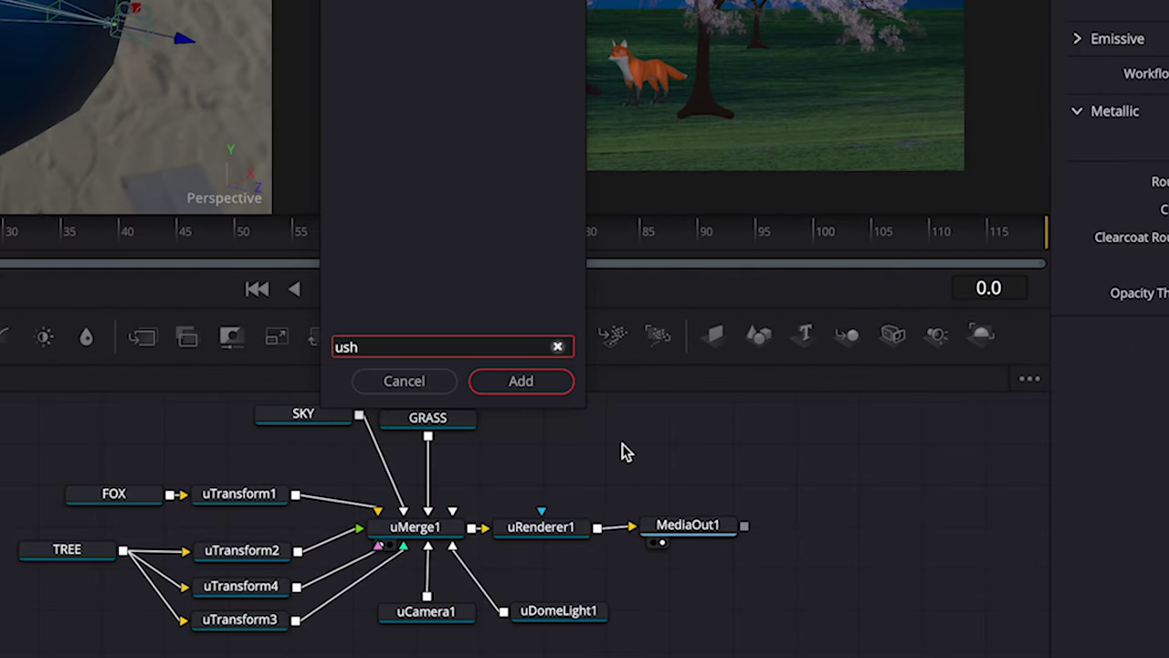
{"action": "left_click", "coordinate": [541, 384]}
{"action": "right_click", "coordinate": [638, 448]}
{"action": "left_click", "coordinate": [695, 254]}
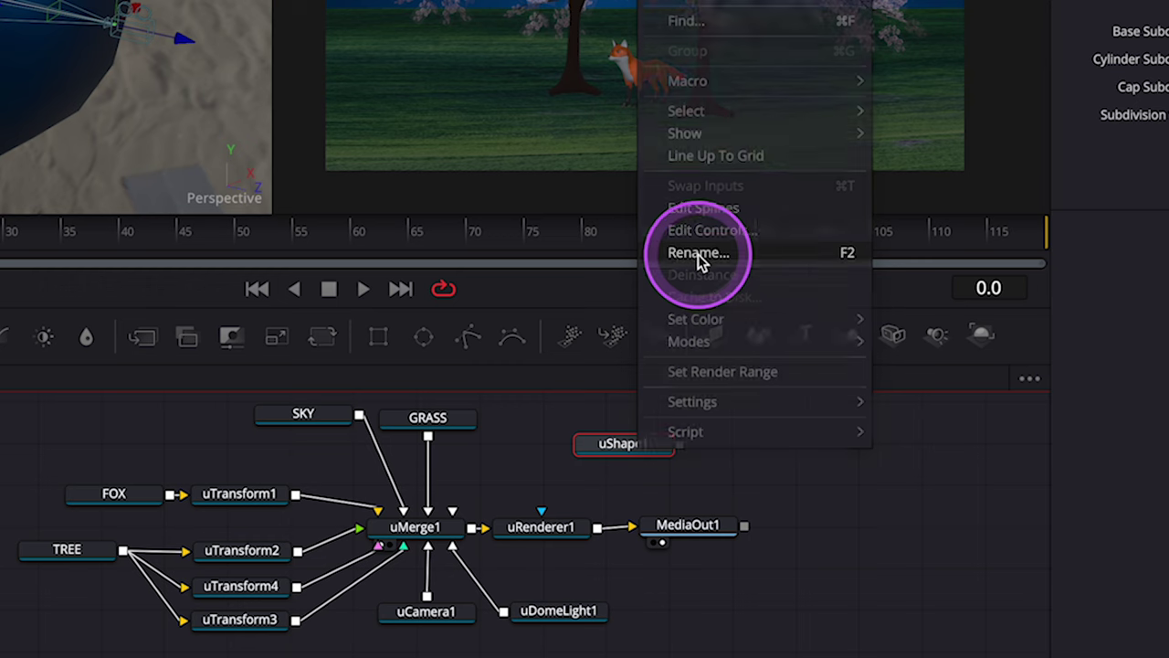
{"action": "type", "text": "Moon"}
{"action": "key", "text": "Return"}
{"action": "left_click_drag", "start_coordinate": [681, 445], "coordinate": [433, 526]}
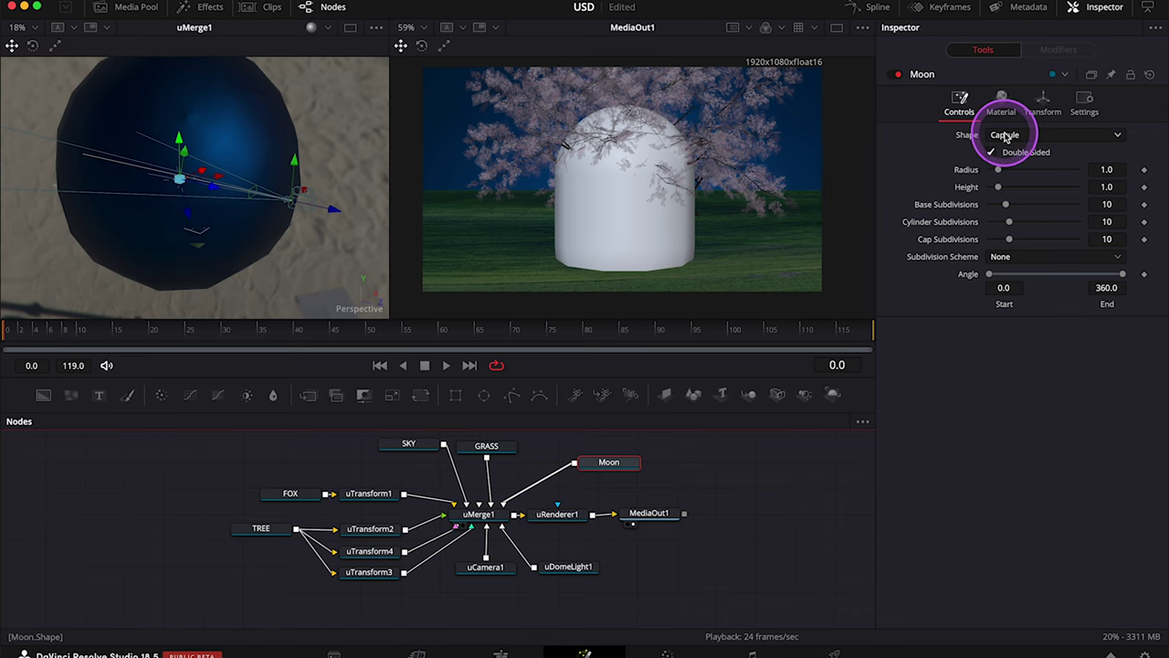
- Make Moon a Sphere with Base and Height Subdivisions set to 40
{"action": "left_click", "coordinate": [1005, 136]}
{"action": "left_click", "coordinate": [1003, 245]}
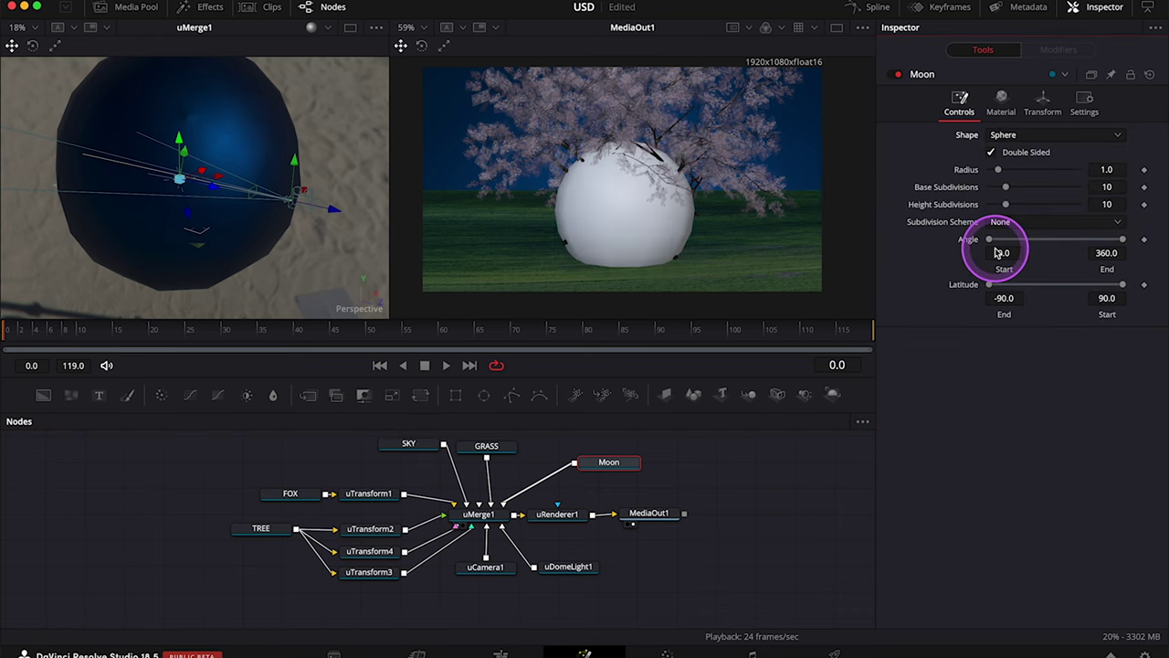
{"action": "scroll", "coordinate": [698, 231], "scroll_direction": "up", "scroll_amount": 5}
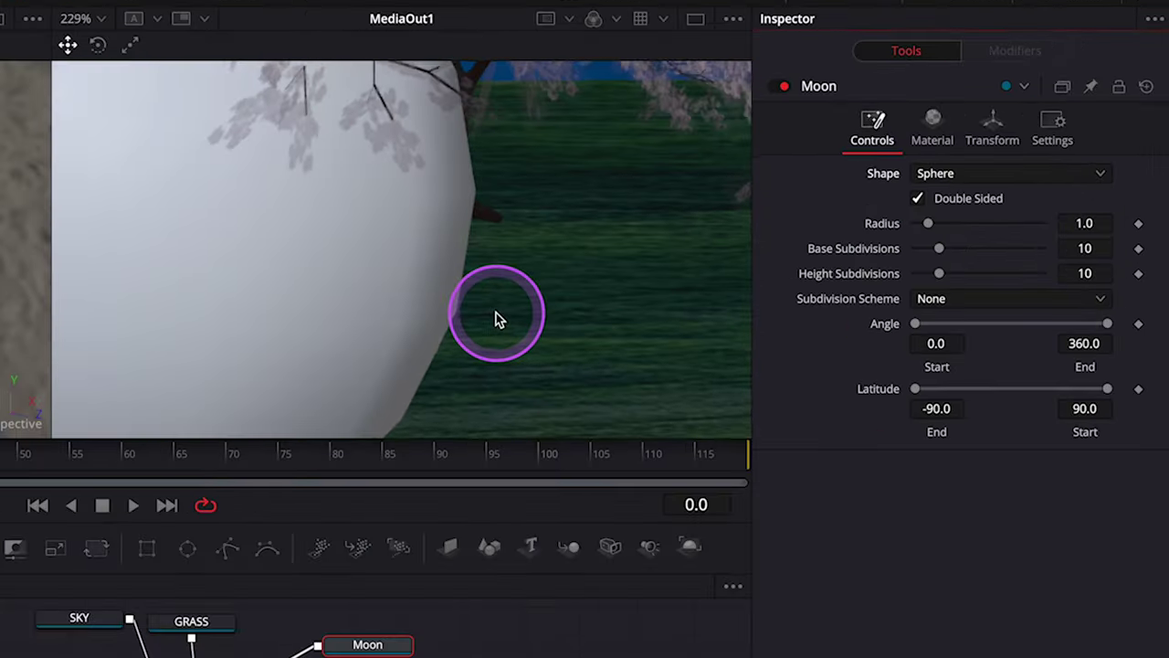
{"action": "scroll", "coordinate": [471, 221], "scroll_direction": "up", "scroll_amount": 3}
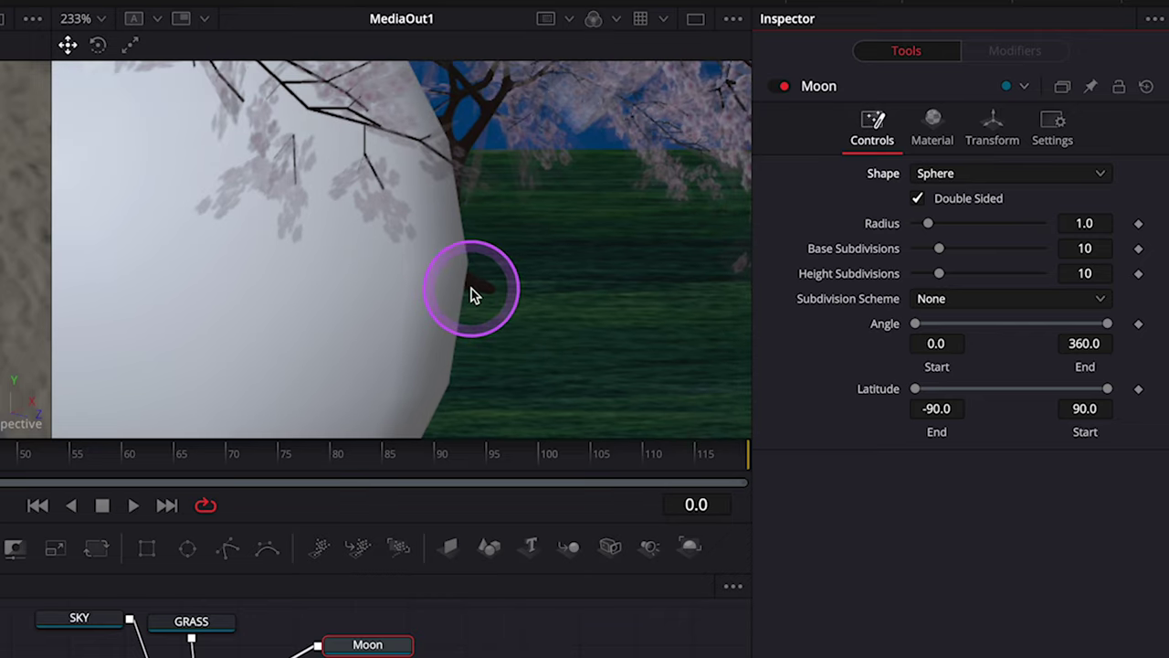
{"action": "scroll", "coordinate": [472, 293], "scroll_direction": "down", "scroll_amount": 8}
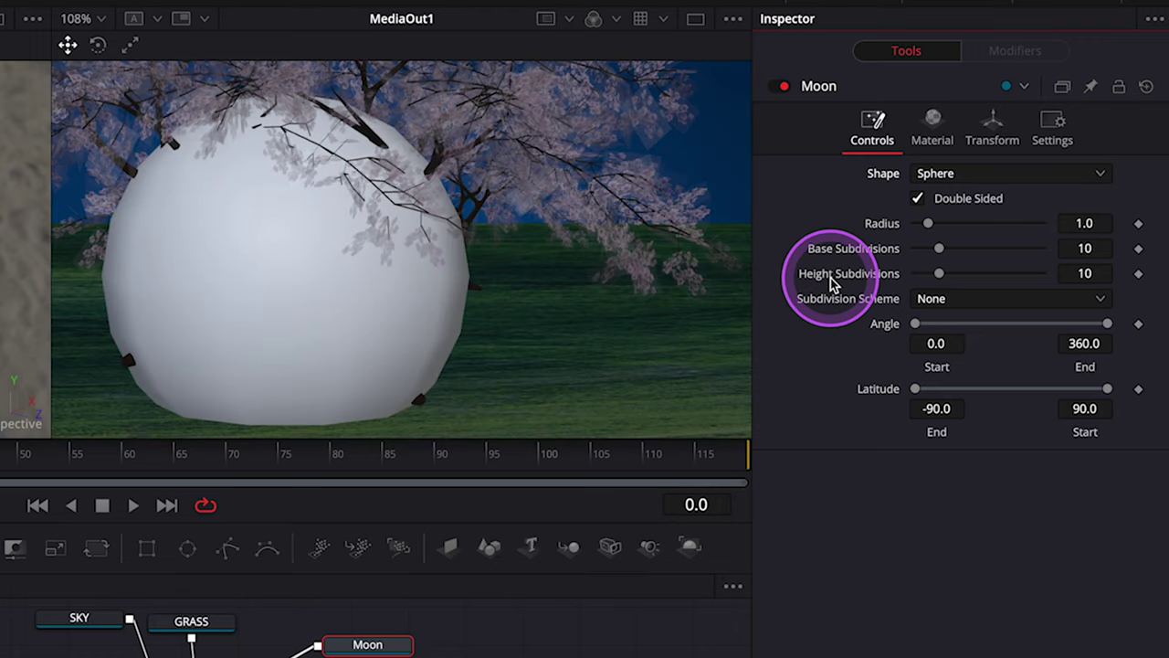
{"action": "left_click_drag", "start_coordinate": [941, 249], "coordinate": [1127, 292]}
{"action": "left_click_drag", "start_coordinate": [941, 273], "coordinate": [1088, 335]}
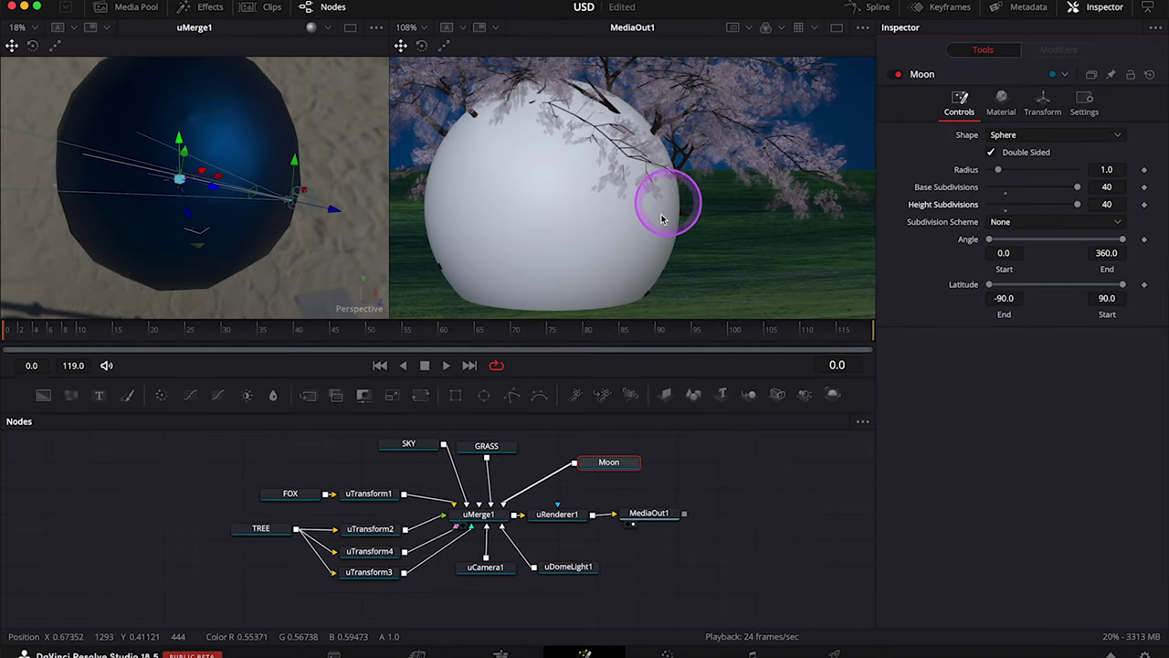
{"action": "scroll", "coordinate": [664, 215], "scroll_direction": "down", "scroll_amount": 3}
- Move the Moon to X 3.391, Y 2.725, Z -12.61 and set its scale to 1.143
{"action": "left_click", "coordinate": [1049, 111]}
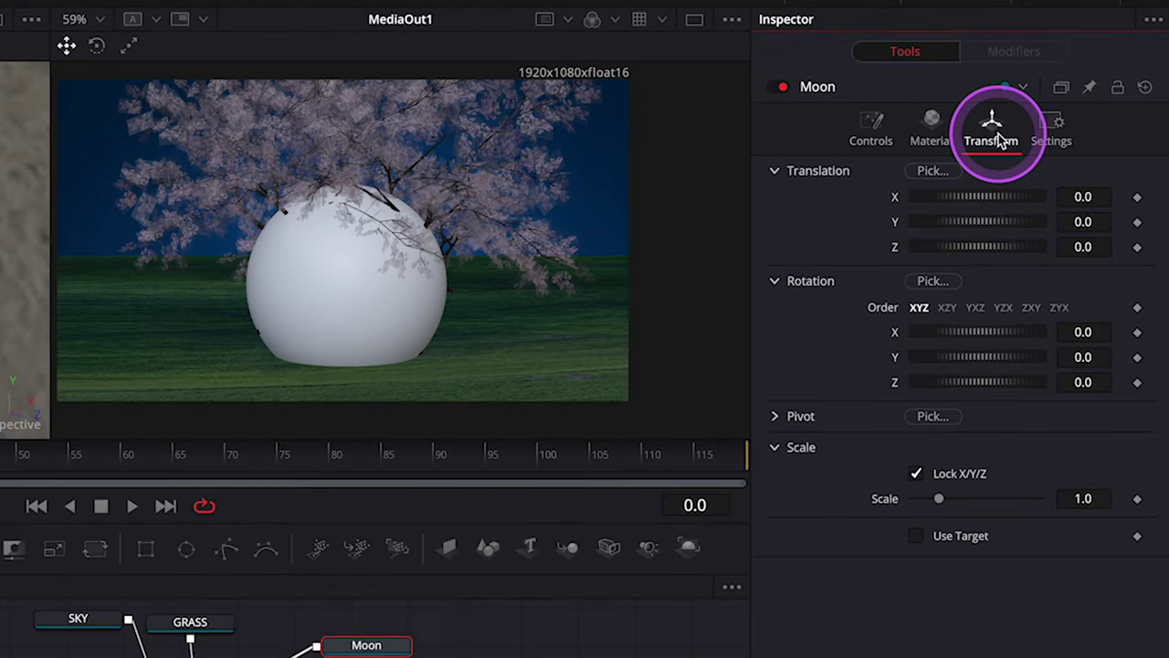
{"action": "left_click_drag", "start_coordinate": [967, 201], "coordinate": [914, 197]}
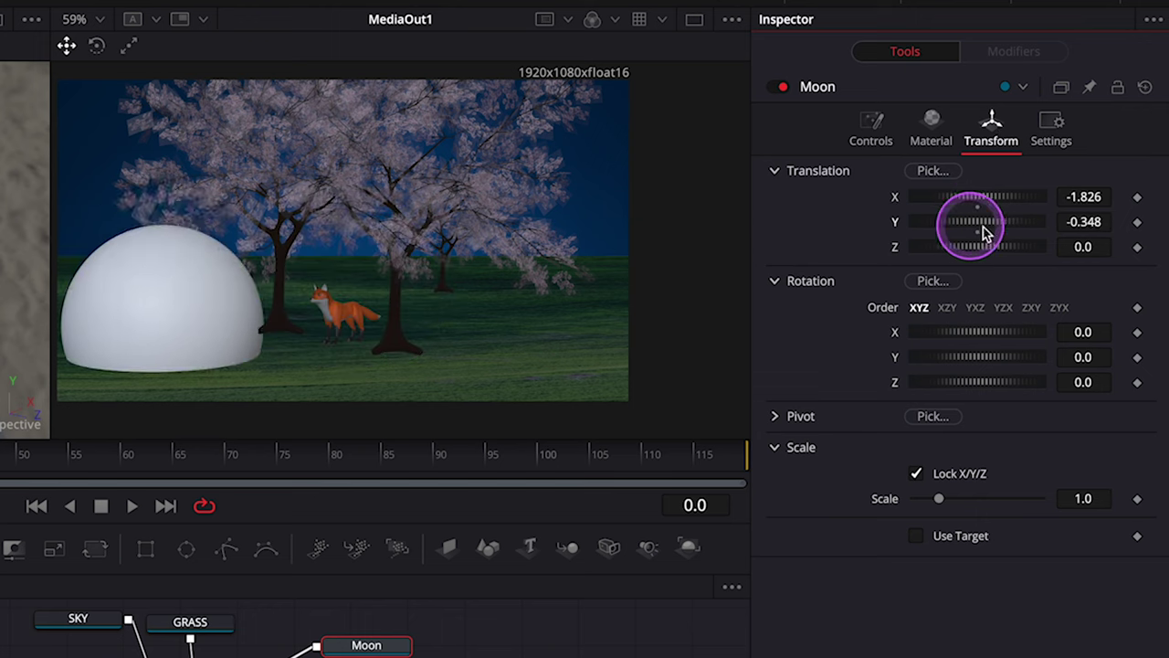
{"action": "left_click_drag", "start_coordinate": [999, 236], "coordinate": [926, 268]}
{"action": "left_click_drag", "start_coordinate": [950, 222], "coordinate": [965, 223]}
{"action": "left_click_drag", "start_coordinate": [953, 197], "coordinate": [1005, 229]}
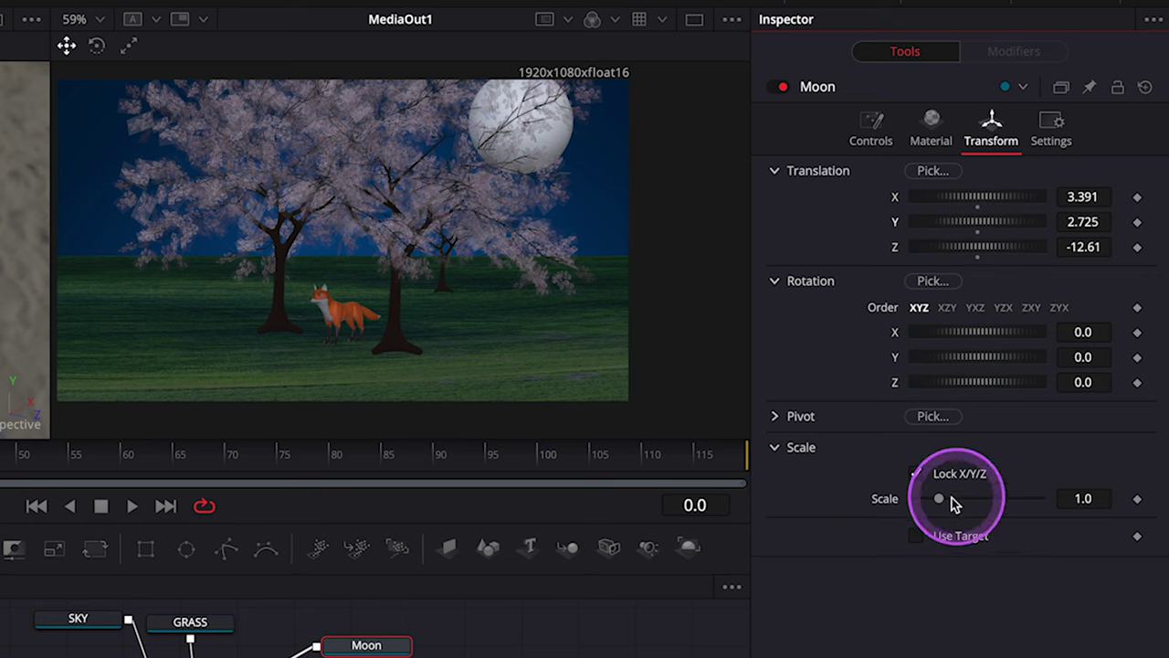
{"action": "mouse_move", "coordinate": [949, 503]}
{"action": "left_mouse_down"}
{"action": "mouse_move", "coordinate": [939, 503]}
{"action": "mouse_move", "coordinate": [947, 499]}
{"action": "left_mouse_up"}
{"action": "left_click_drag", "start_coordinate": [559, 110], "coordinate": [577, 149]}
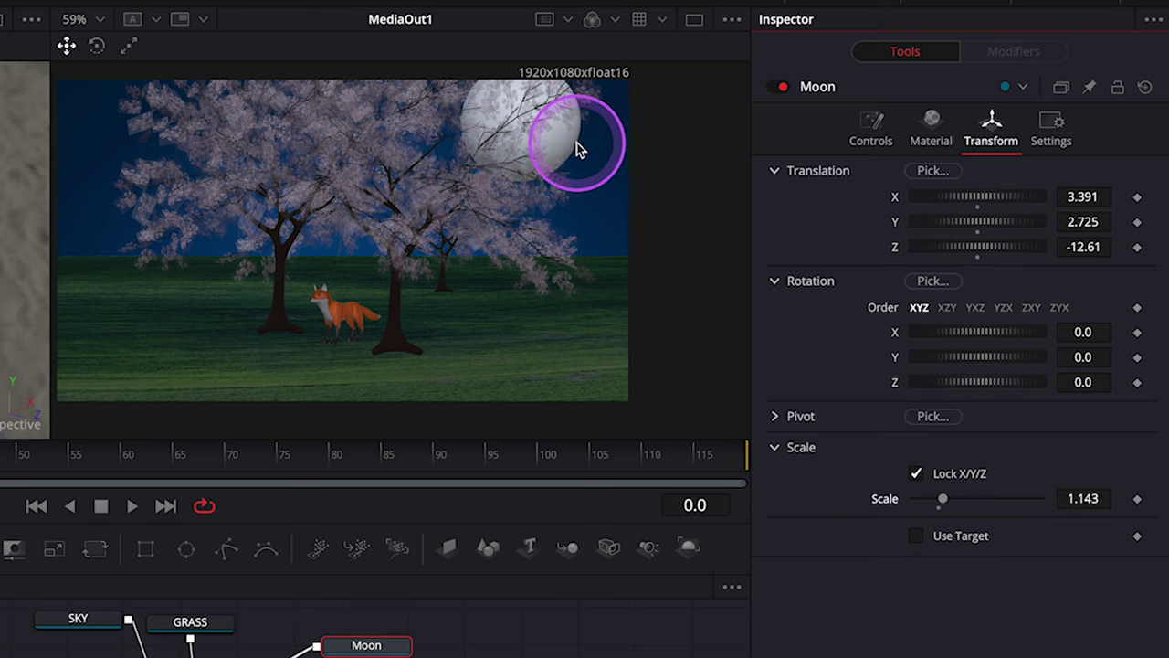
- Set the Moon's diffuse colour to yellow
{"action": "left_click", "coordinate": [931, 128]}
{"action": "left_click", "coordinate": [973, 225]}
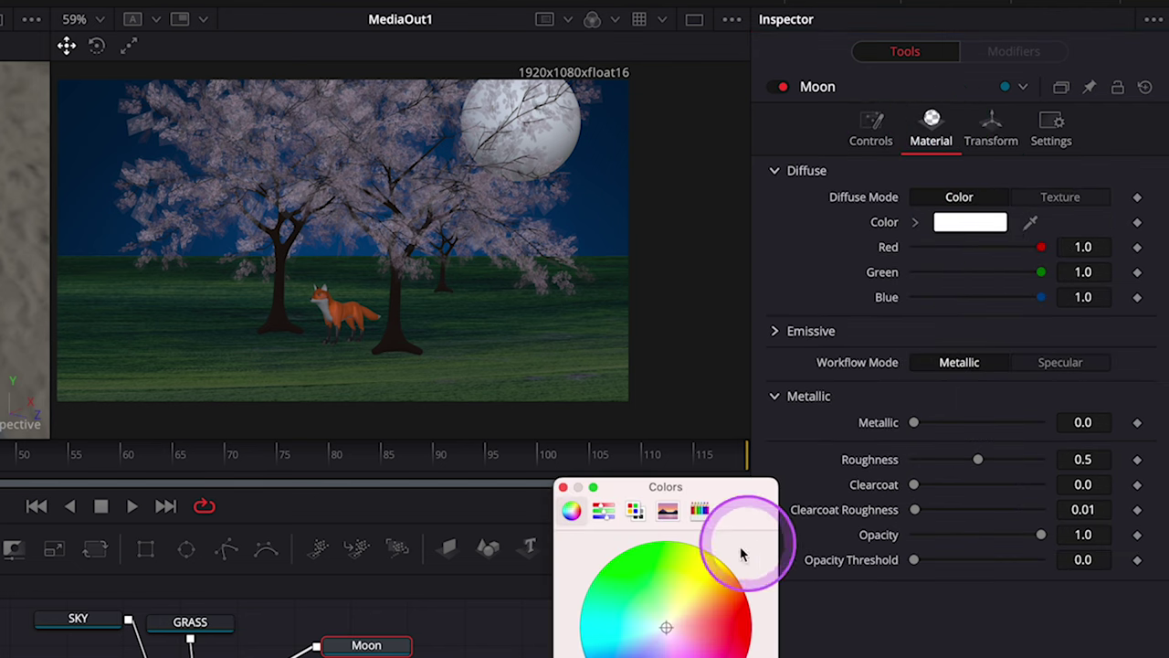
{"action": "left_click_drag", "start_coordinate": [725, 551], "coordinate": [694, 579]}
{"action": "key", "text": "super+w"}
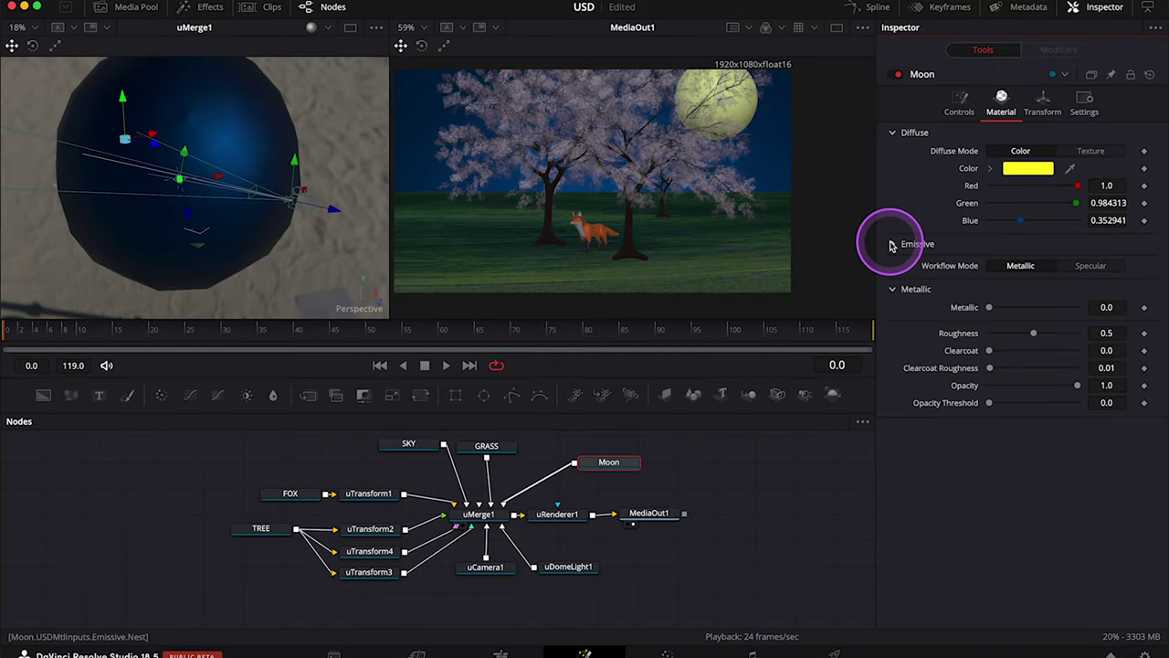
- Give the Moon an orange emissive glow, with Metallic and Roughness at 1.0
{"action": "left_click", "coordinate": [891, 246]}
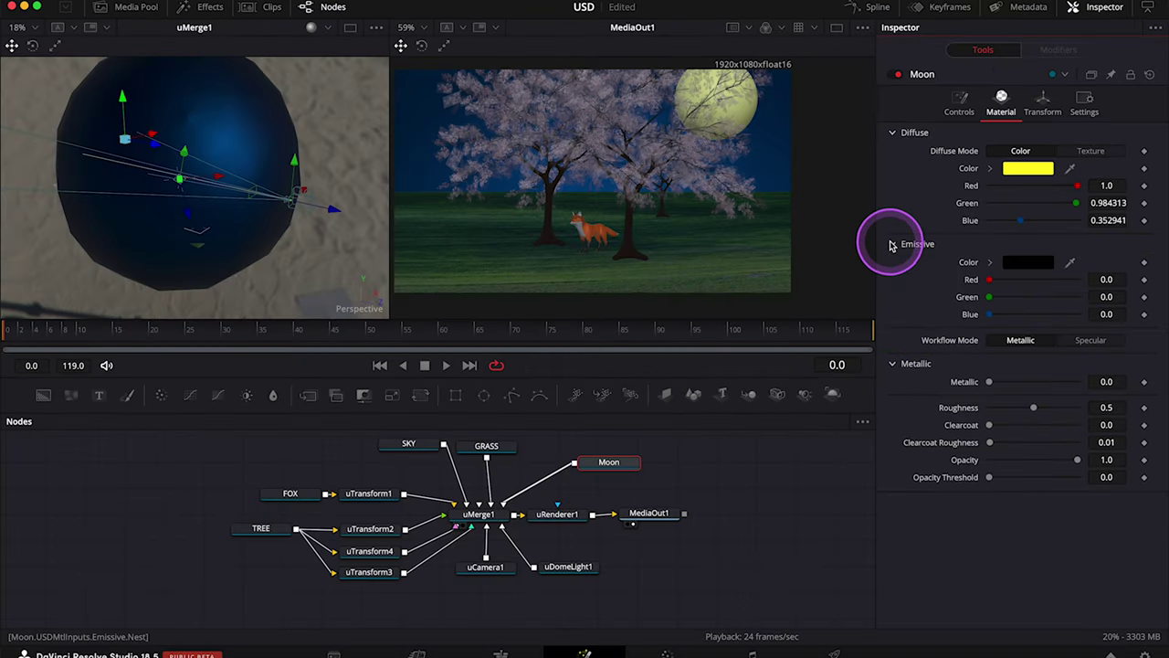
{"action": "left_click", "coordinate": [1026, 263]}
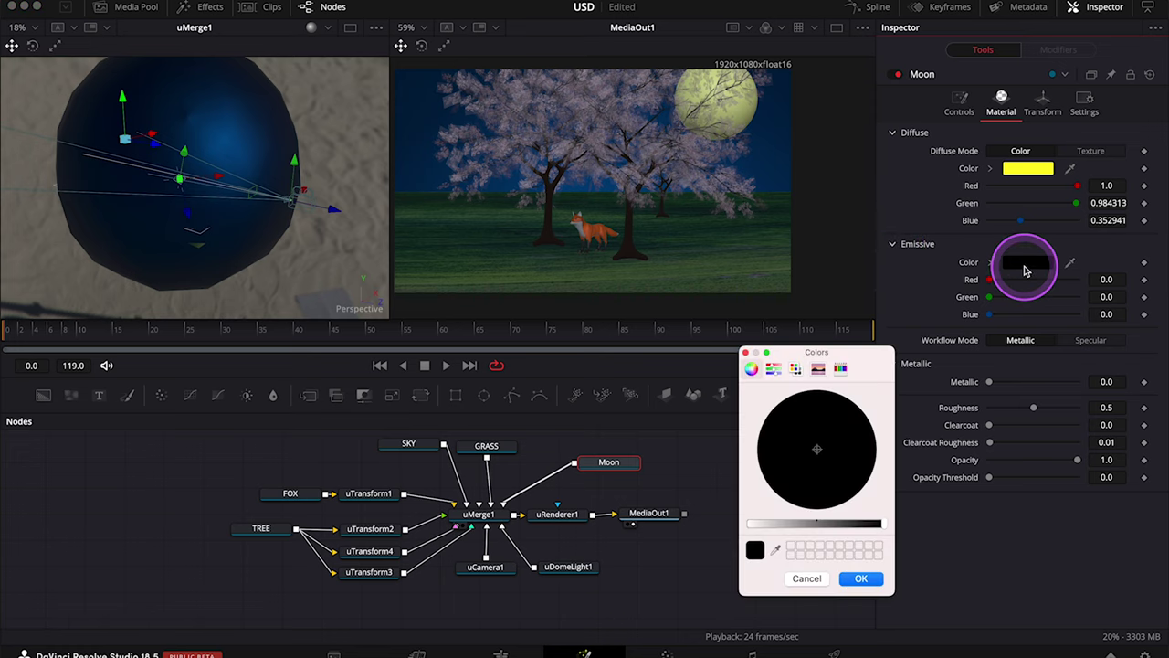
{"action": "left_click", "coordinate": [773, 368]}
{"action": "left_click", "coordinate": [751, 368]}
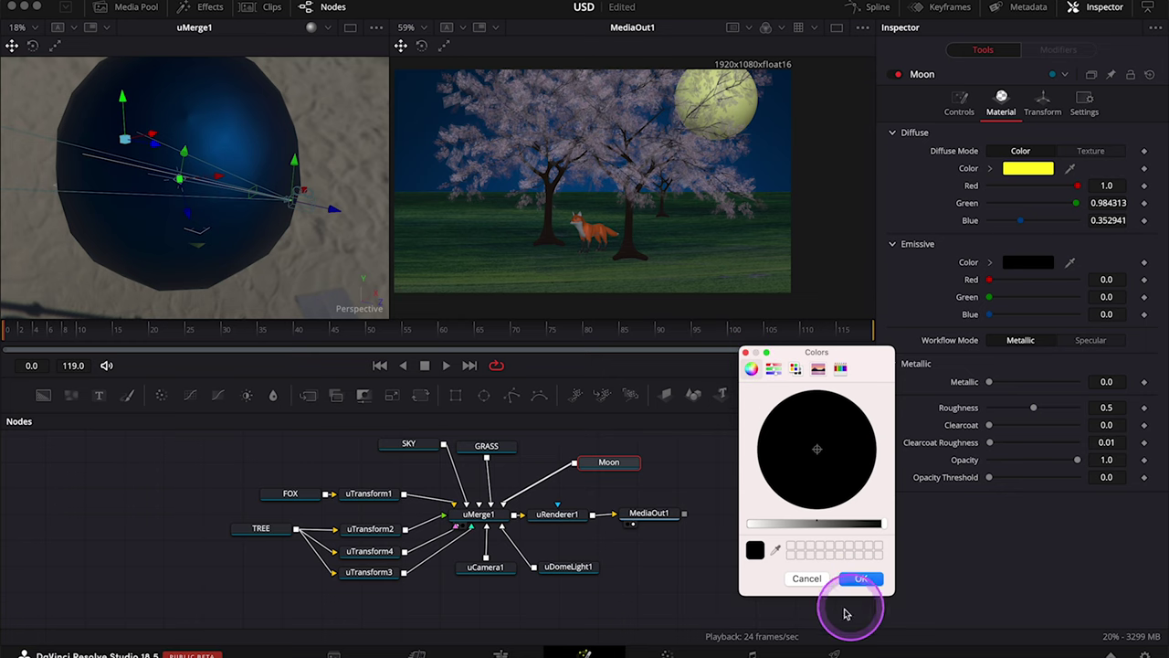
{"action": "left_click_drag", "start_coordinate": [772, 531], "coordinate": [757, 521]}
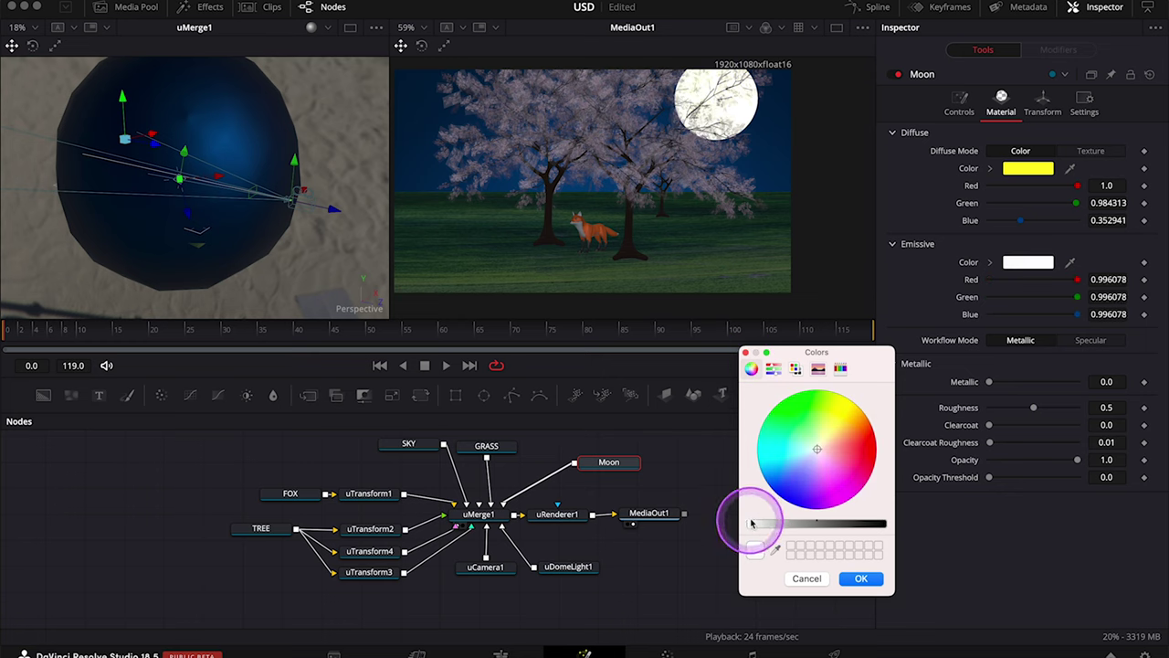
{"action": "left_click_drag", "start_coordinate": [842, 416], "coordinate": [848, 399]}
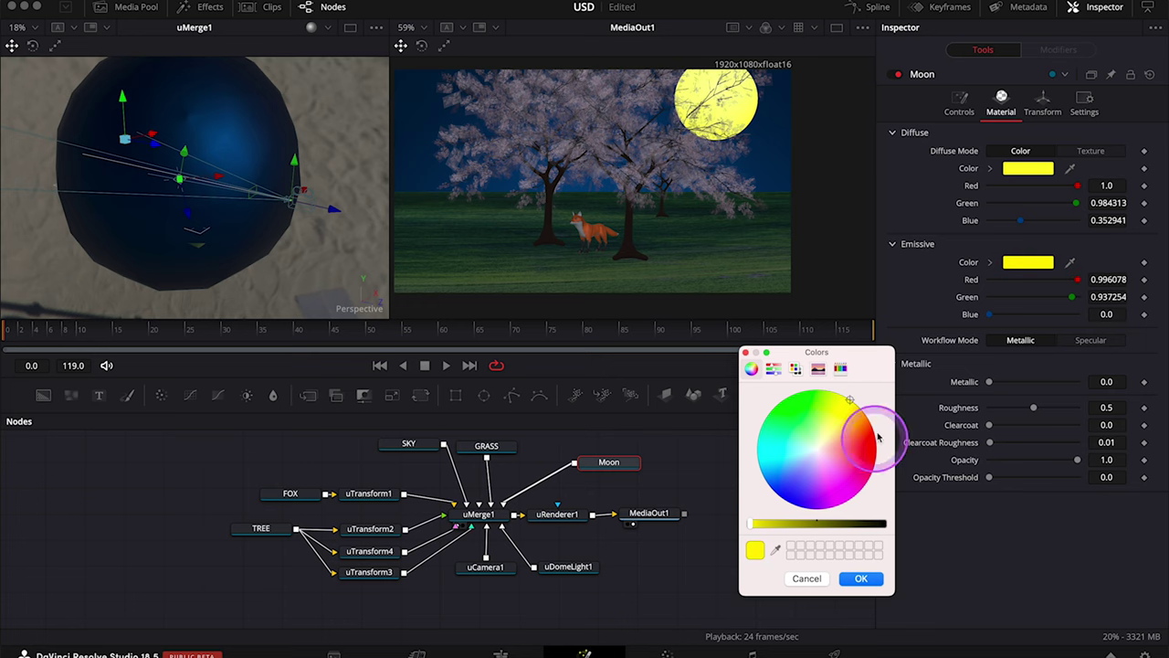
{"action": "left_click", "coordinate": [864, 580]}
{"action": "left_click_drag", "start_coordinate": [1078, 279], "coordinate": [977, 292]}
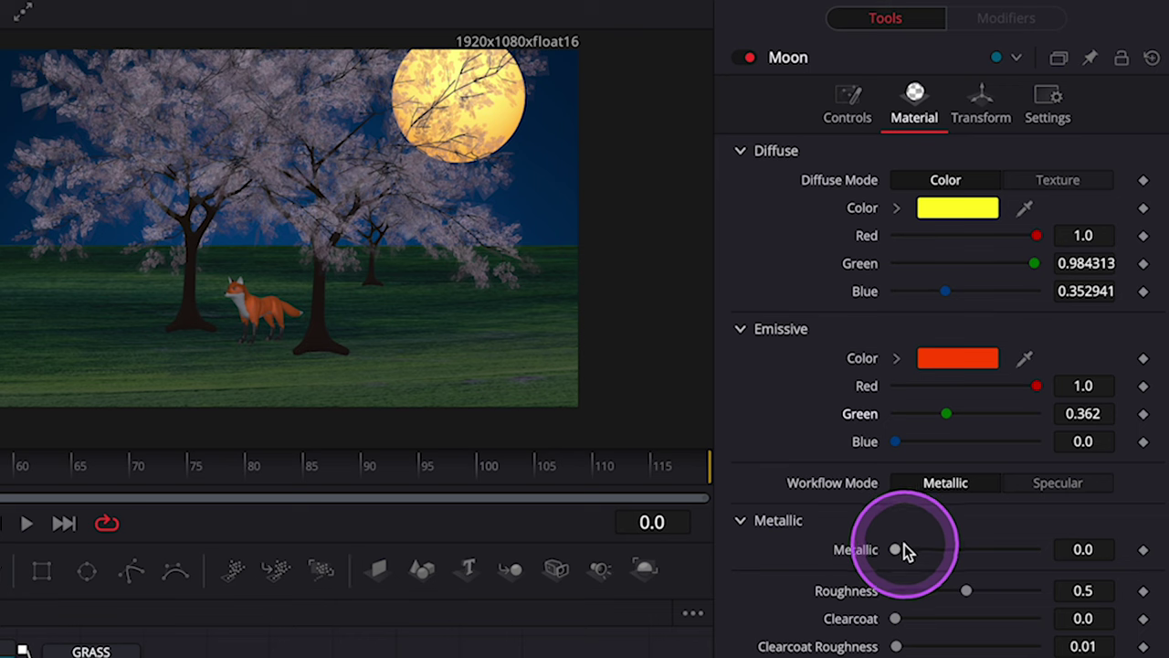
{"action": "mouse_move", "coordinate": [903, 546]}
{"action": "left_mouse_down"}
{"action": "mouse_move", "coordinate": [1031, 556]}
{"action": "mouse_move", "coordinate": [1115, 626]}
{"action": "left_mouse_up"}
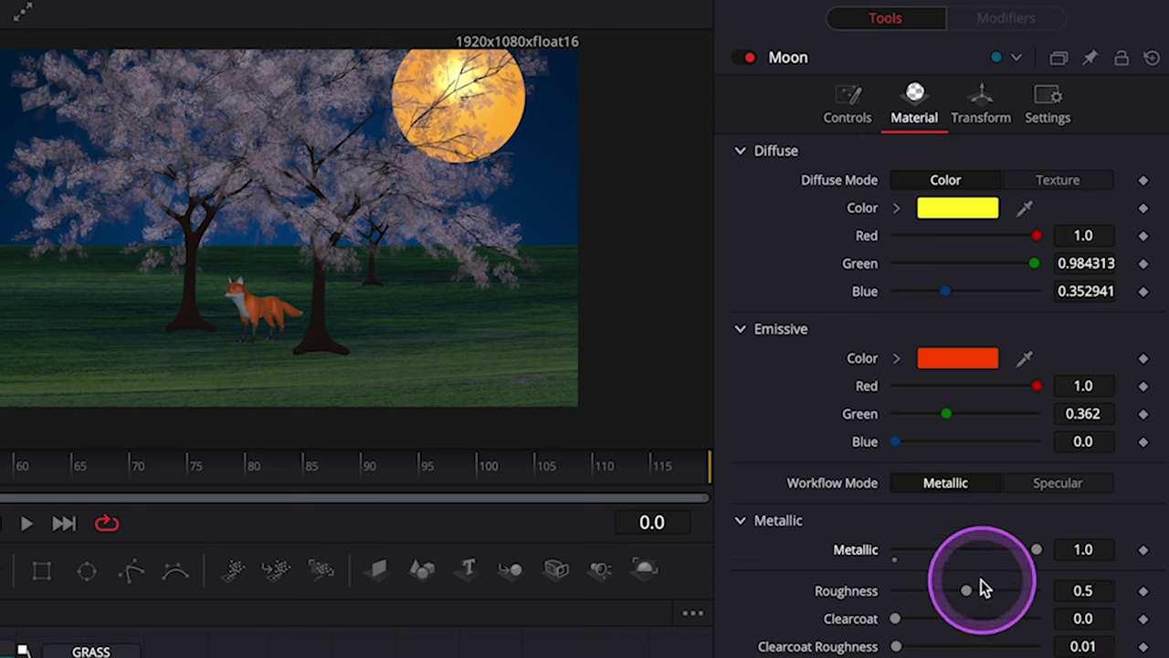
{"action": "left_click_drag", "start_coordinate": [966, 592], "coordinate": [1075, 616]}
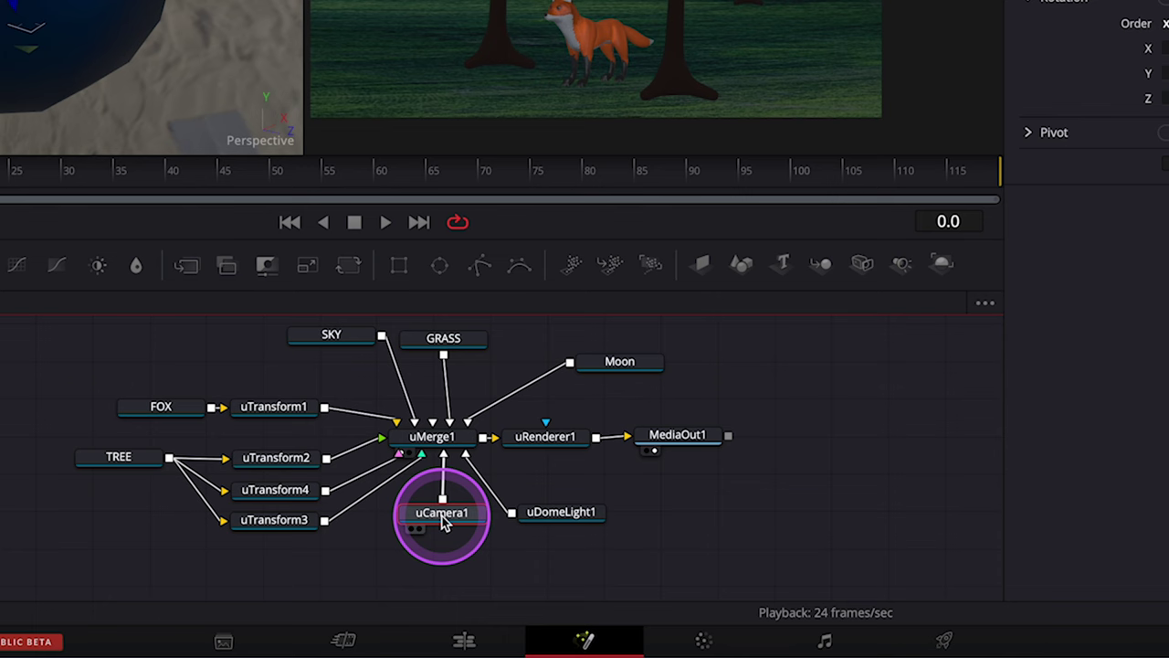
- Rearrange uCamera1 and uDomeLight1 side by side in the node graph
{"action": "left_click_drag", "start_coordinate": [444, 515], "coordinate": [268, 567]}
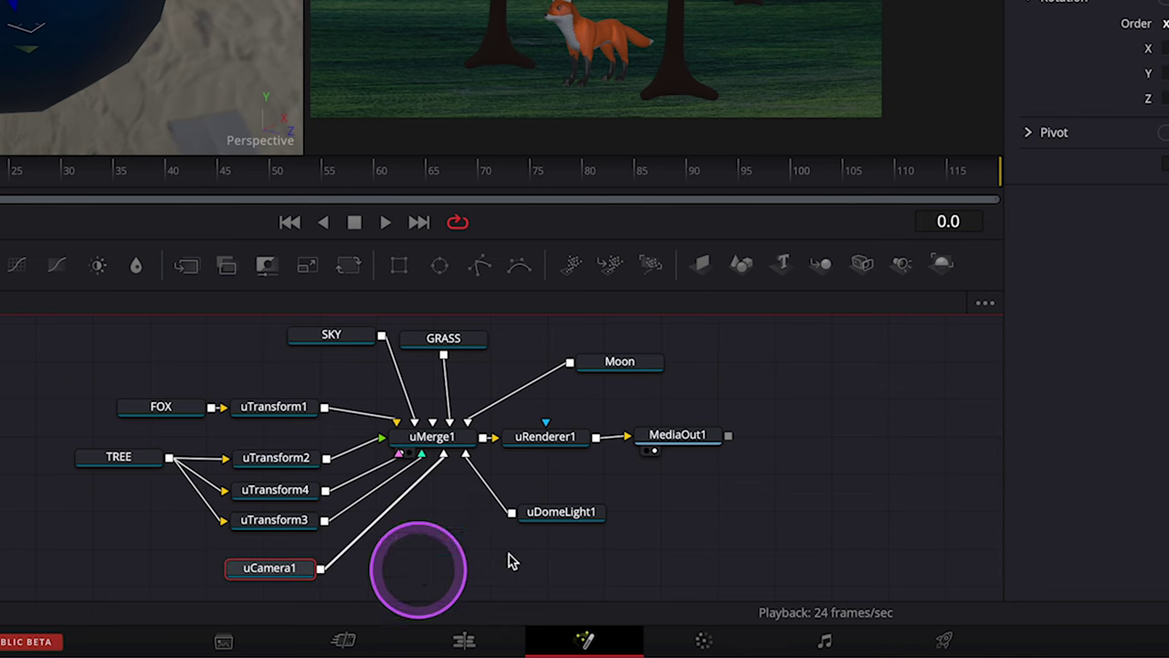
{"action": "left_click_drag", "start_coordinate": [554, 523], "coordinate": [396, 585]}
{"action": "left_click", "coordinate": [611, 545]}
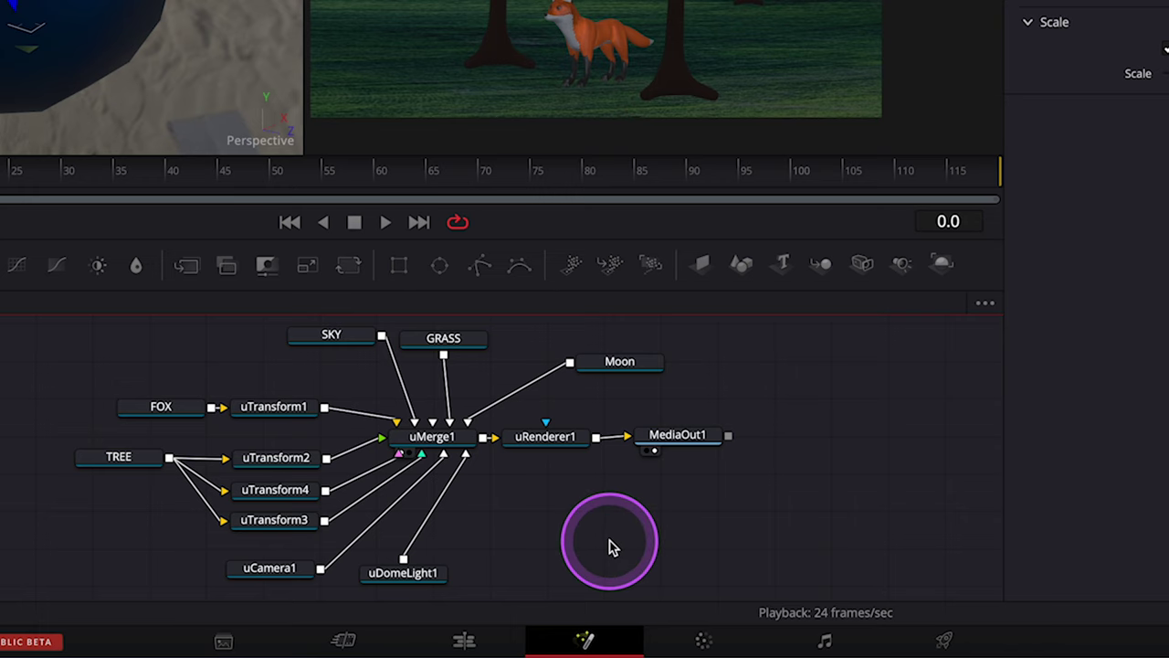
- Add a uDistantLight node and connect it into uMerge1
{"action": "key", "text": "shift+space"}
{"action": "type", "text": "ush"}
{"action": "key", "text": "BackSpace"}
{"action": "key", "text": "BackSpace"}
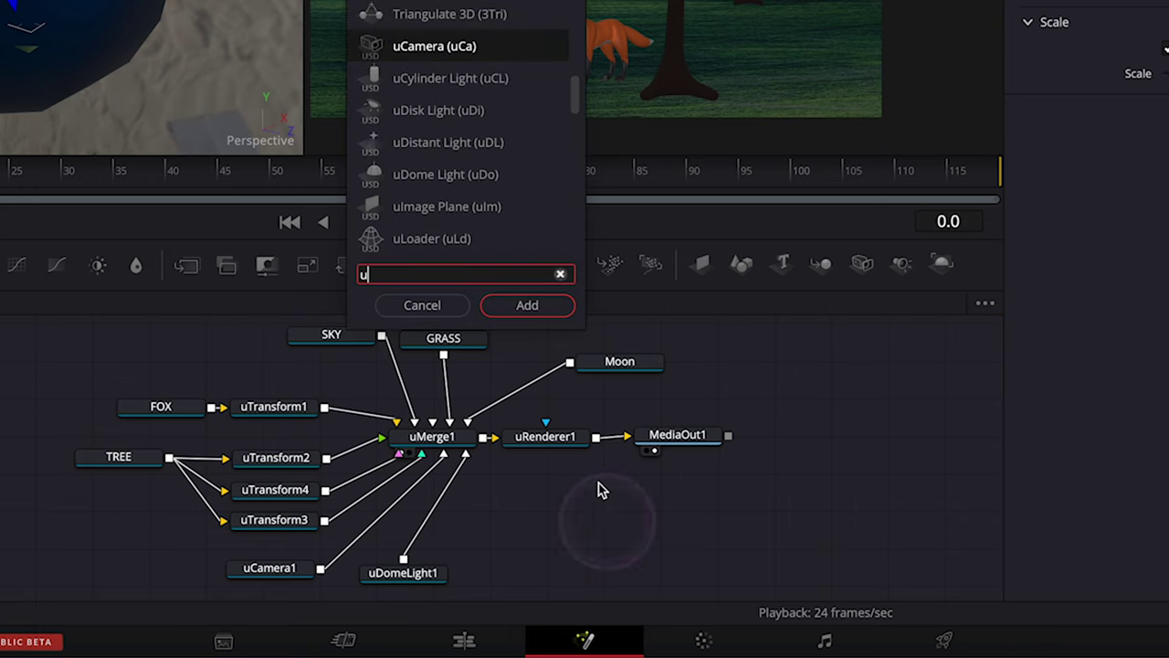
{"action": "left_click", "coordinate": [422, 142]}
{"action": "left_click", "coordinate": [527, 304]}
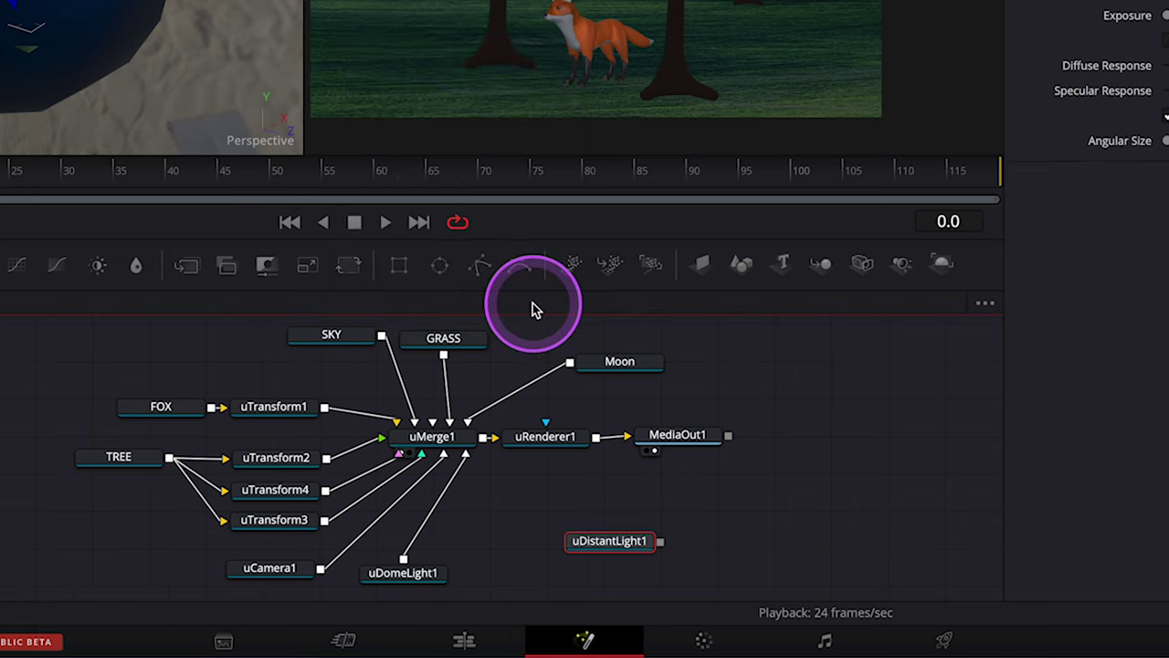
{"action": "left_click_drag", "start_coordinate": [658, 541], "coordinate": [468, 448]}
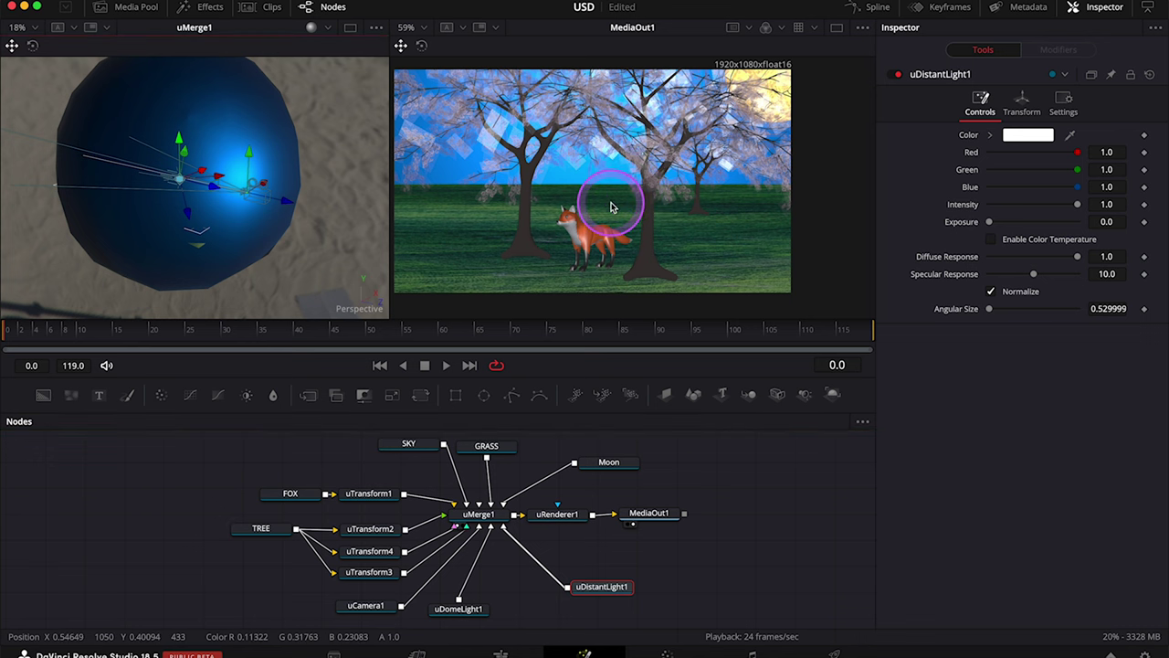
- Tilt the distant light on X and lower its intensity to 0.126
{"action": "left_click", "coordinate": [1024, 106]}
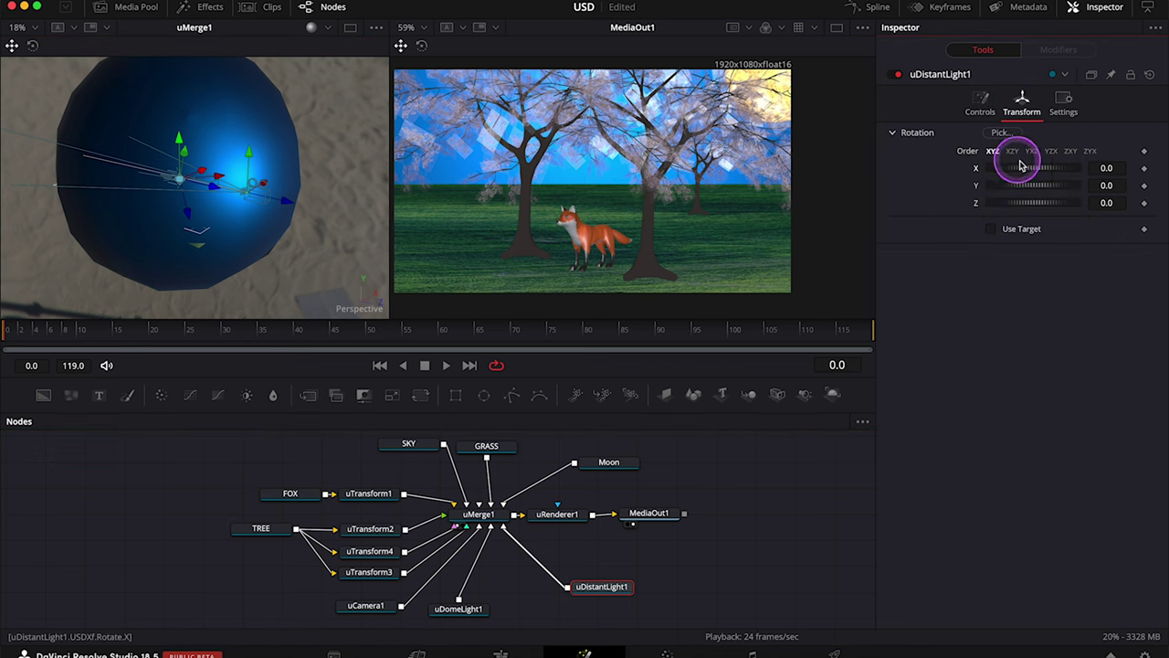
{"action": "left_click_drag", "start_coordinate": [1086, 183], "coordinate": [1038, 188]}
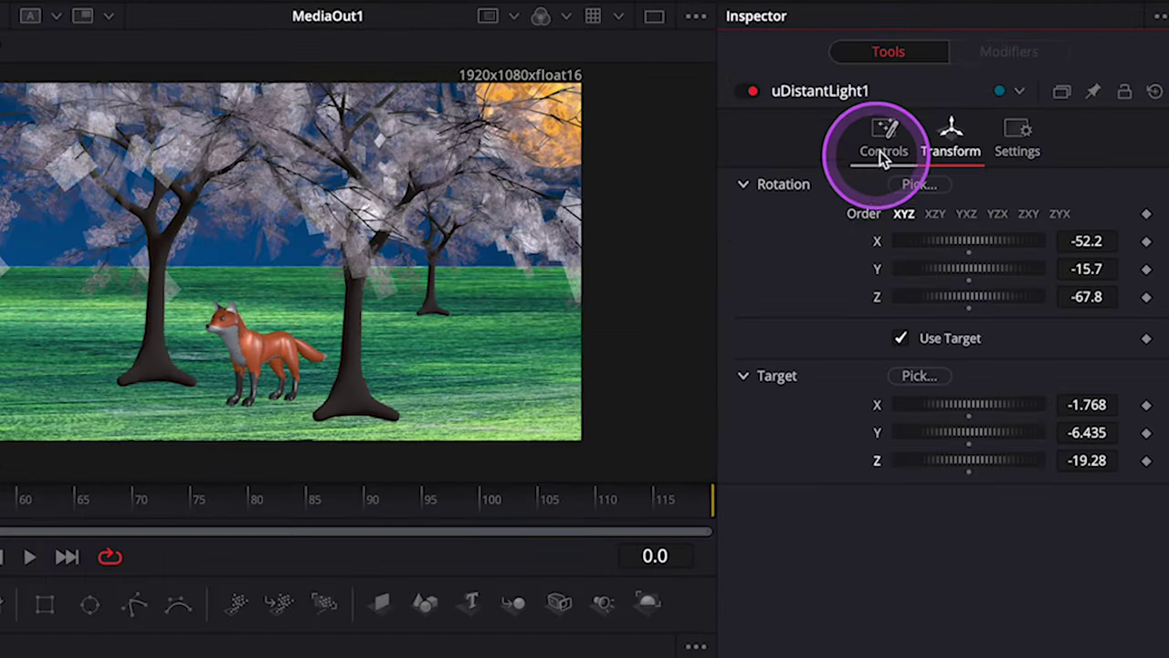
{"action": "left_click", "coordinate": [885, 152]}
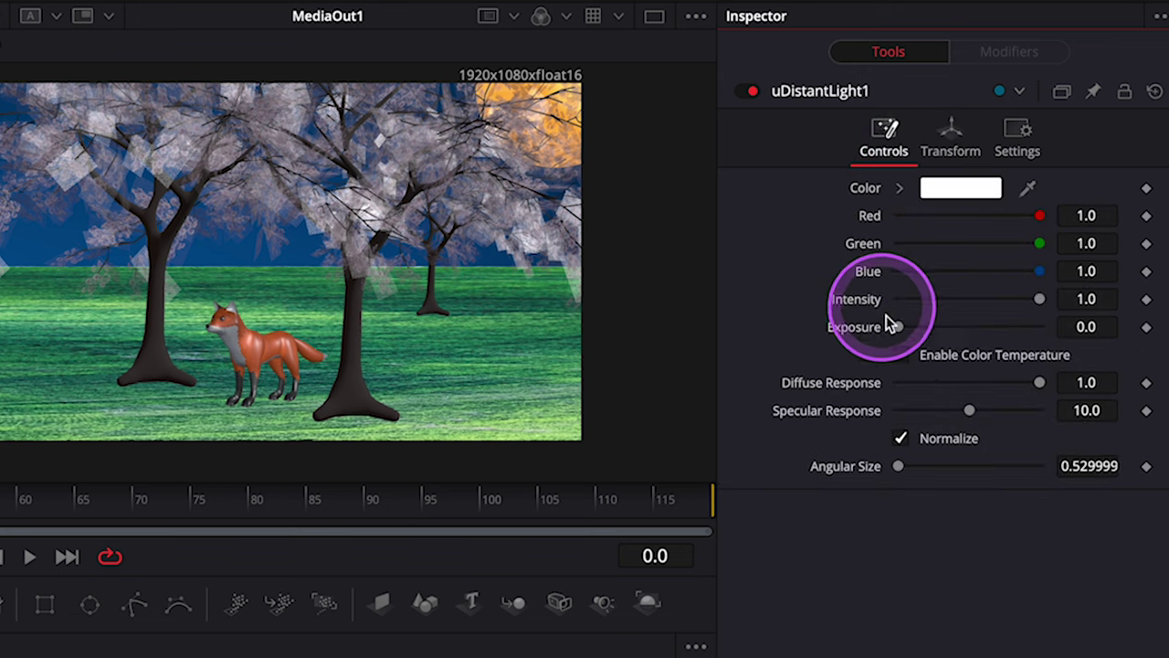
{"action": "left_click_drag", "start_coordinate": [1040, 300], "coordinate": [918, 289]}
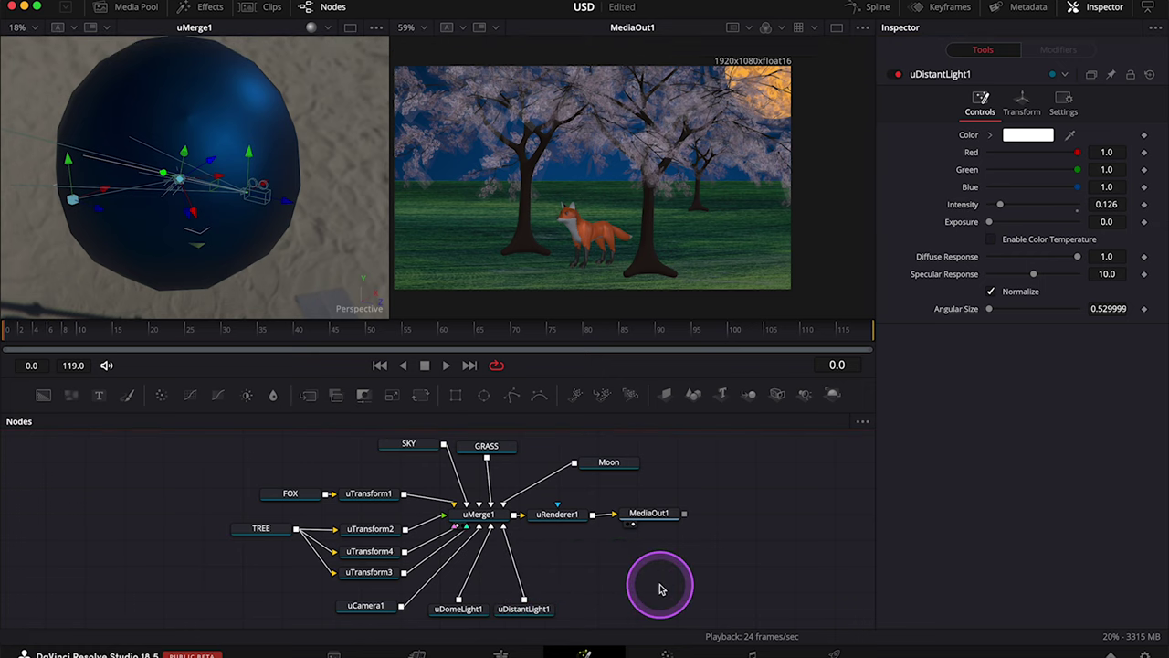
- Add a uCylinderLight into uMerge1 and move it to X 2.261, Y 2.319, Z -4.64
{"action": "key", "text": "shift+space"}
{"action": "type", "text": "u"}
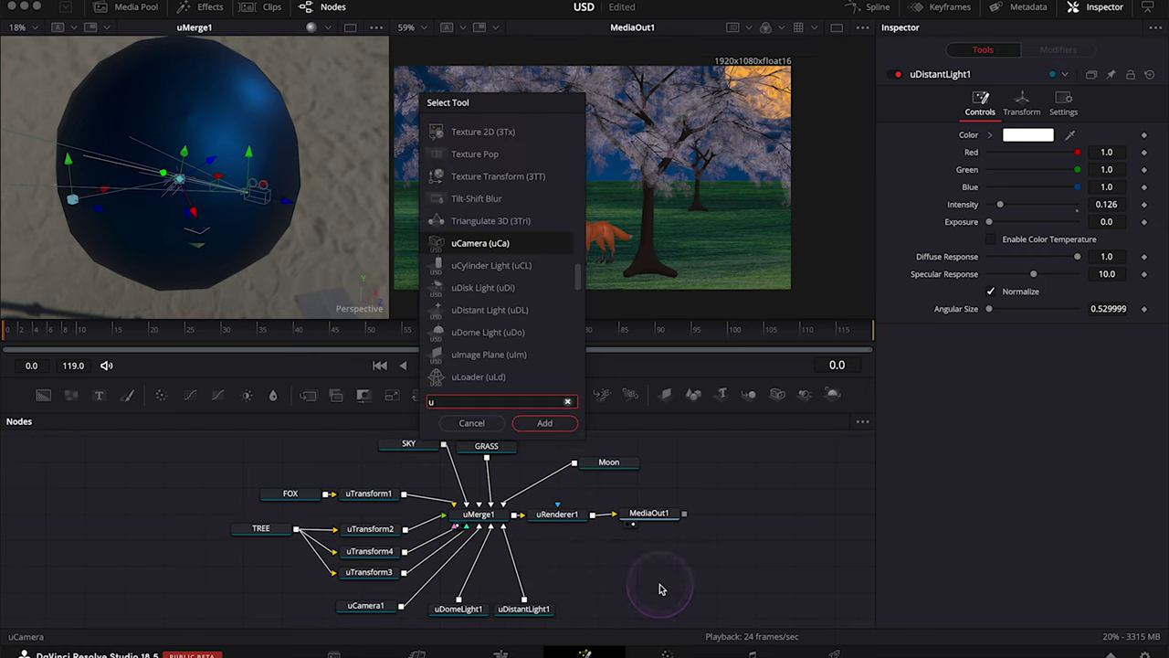
{"action": "left_click", "coordinate": [475, 270]}
{"action": "left_click", "coordinate": [559, 420]}
{"action": "left_click_drag", "start_coordinate": [696, 583], "coordinate": [488, 516]}
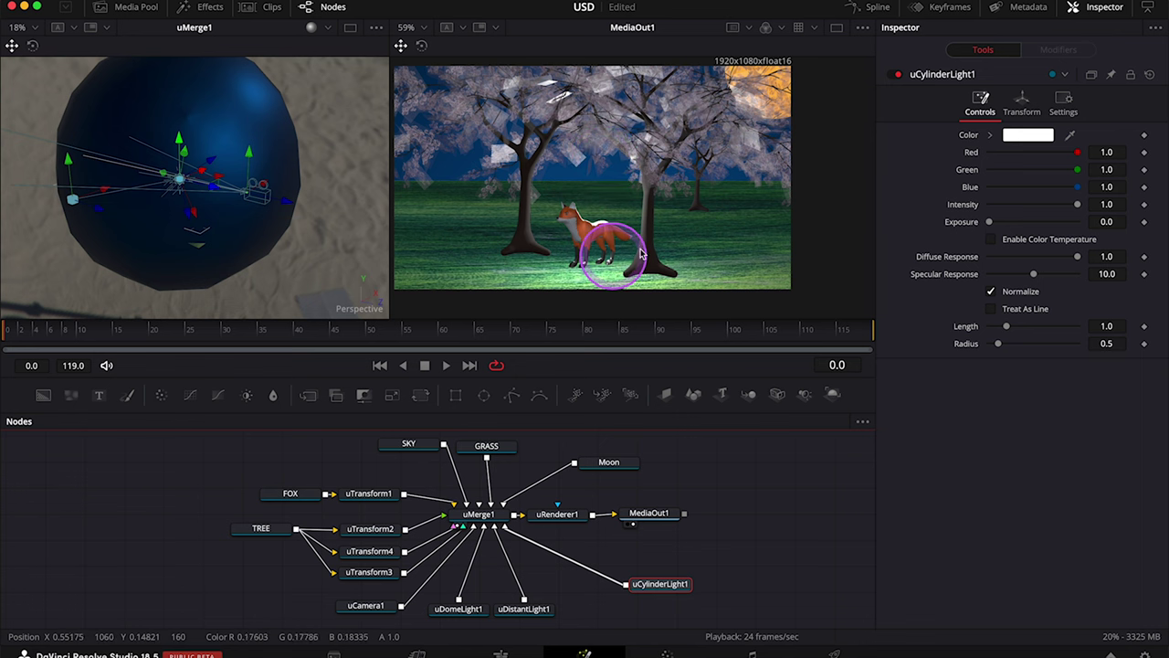
{"action": "left_click", "coordinate": [1022, 100]}
{"action": "left_click_drag", "start_coordinate": [1026, 154], "coordinate": [1096, 180]}
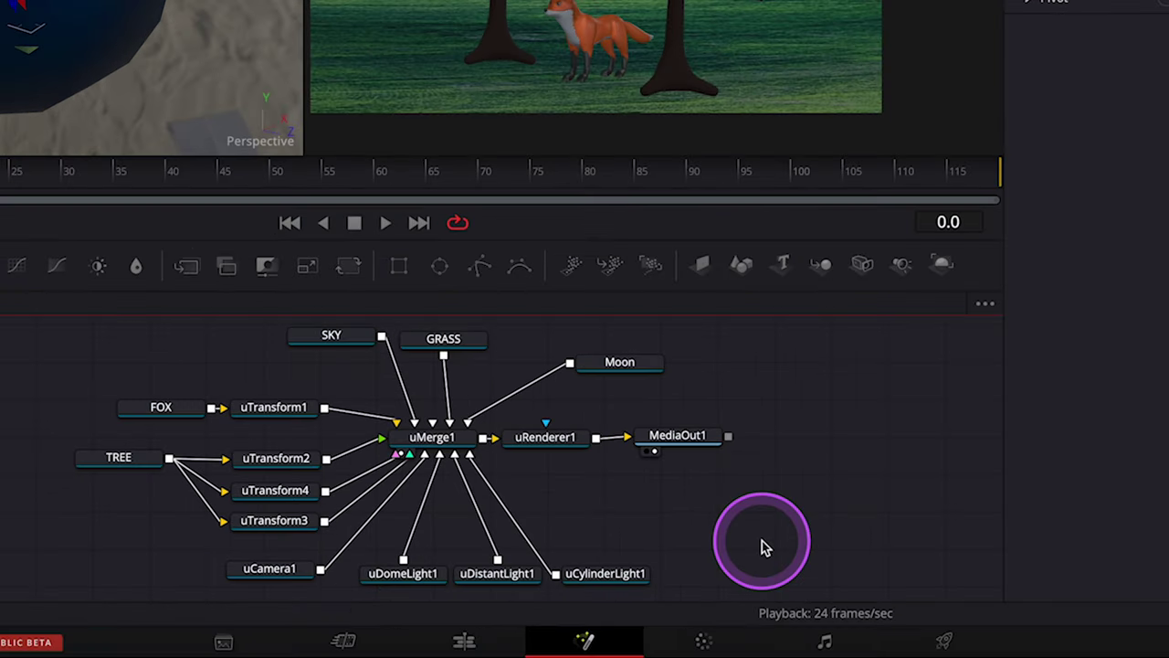
- Add a uDisk Light wired into uMerge1 and drag its Translation X to -0.145
{"action": "key", "text": "shift+space"}
{"action": "type", "text": "u"}
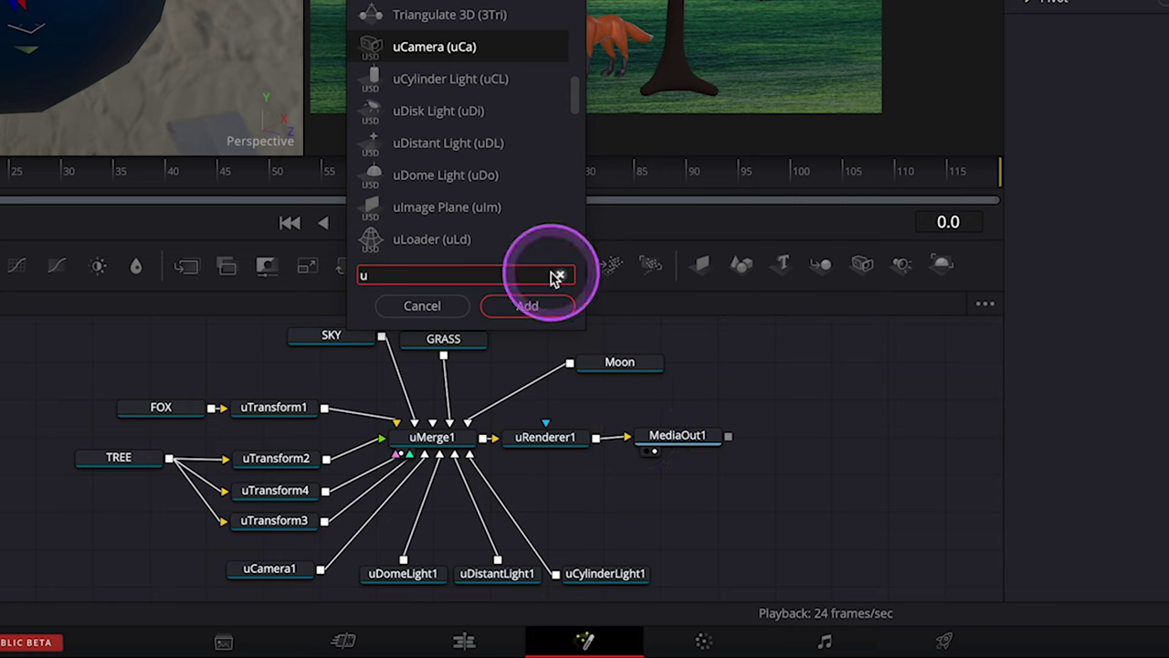
{"action": "left_click", "coordinate": [441, 110]}
{"action": "left_click", "coordinate": [530, 306]}
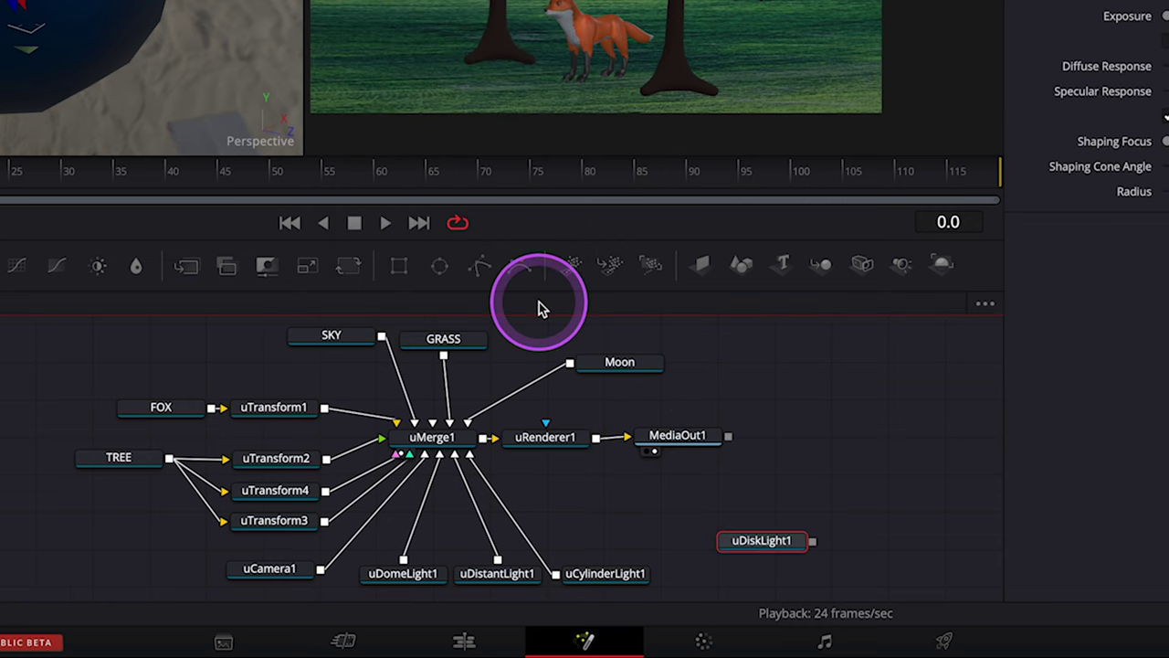
{"action": "left_click_drag", "start_coordinate": [812, 540], "coordinate": [448, 440]}
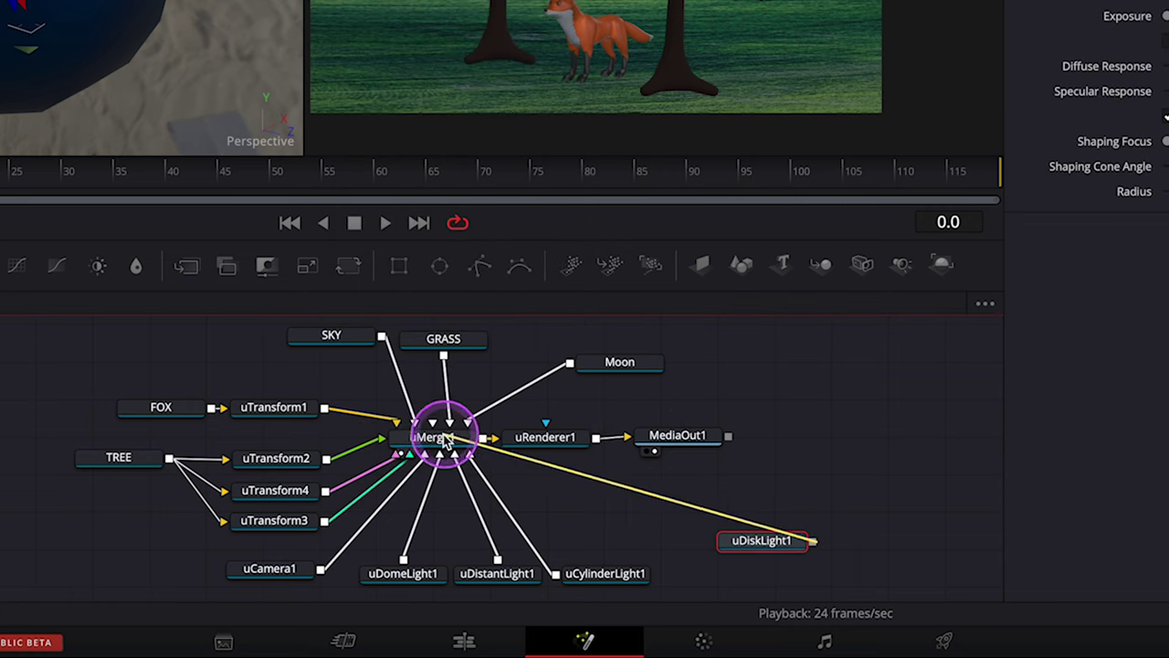
{"action": "left_click_drag", "start_coordinate": [1045, 152], "coordinate": [1023, 189]}
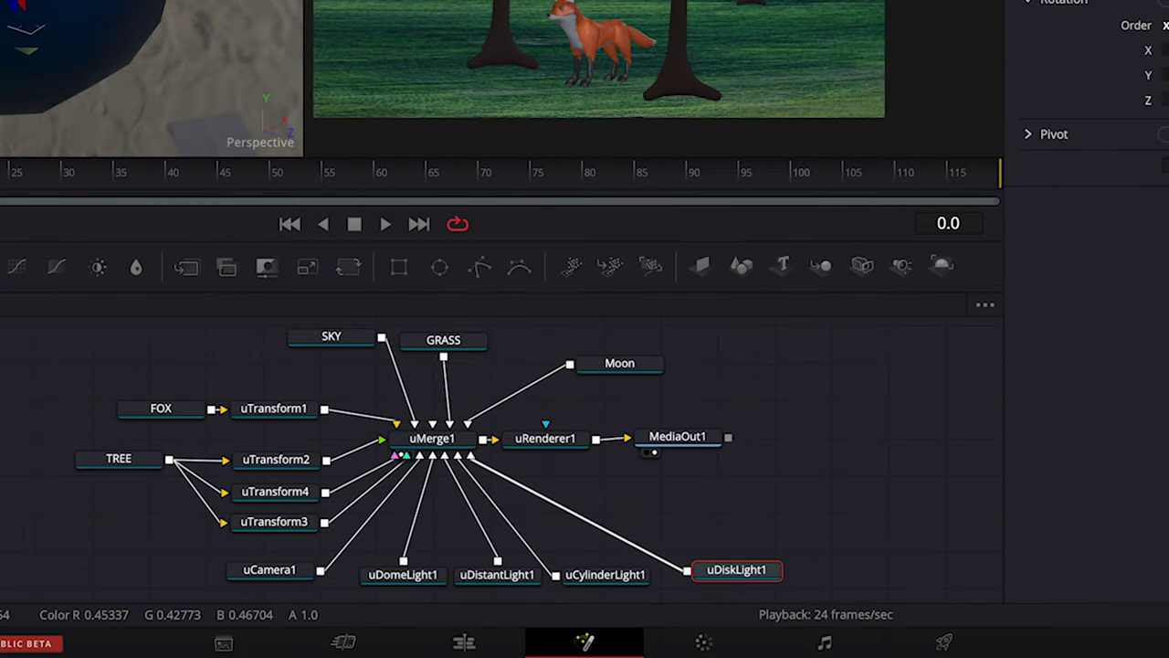
- Select uRenderer1 to review its Inspector controls for the Storm render of the lit scene
{"action": "left_click", "coordinate": [548, 446]}
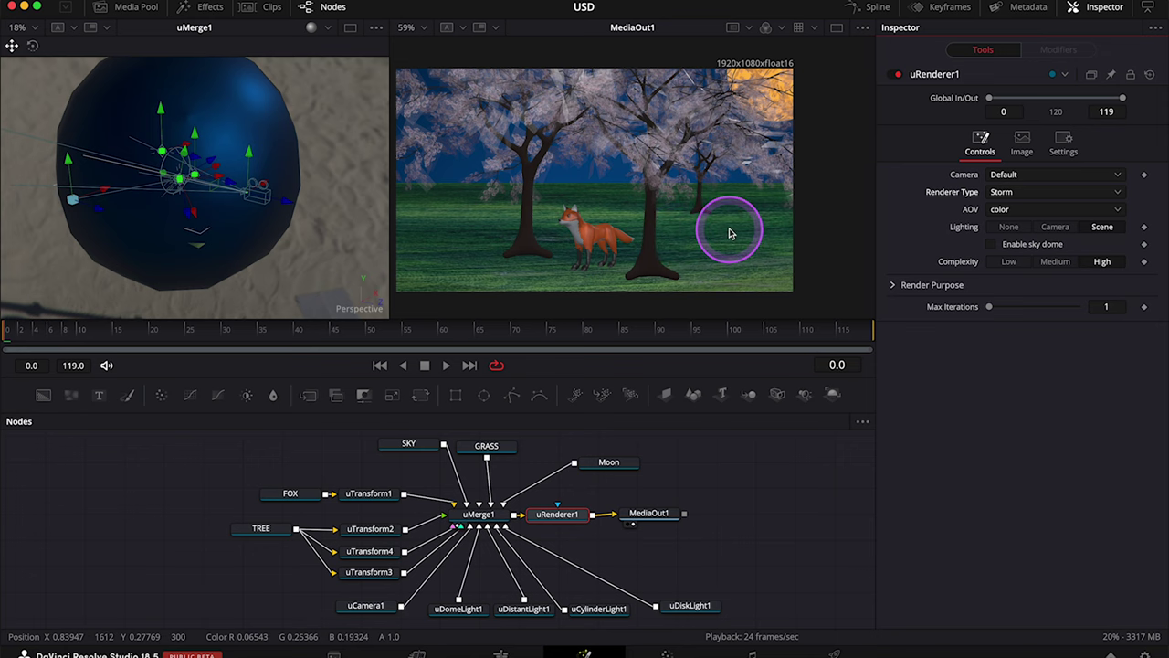
{"action": "scroll", "coordinate": [678, 221], "scroll_direction": "left", "scroll_amount": 1}
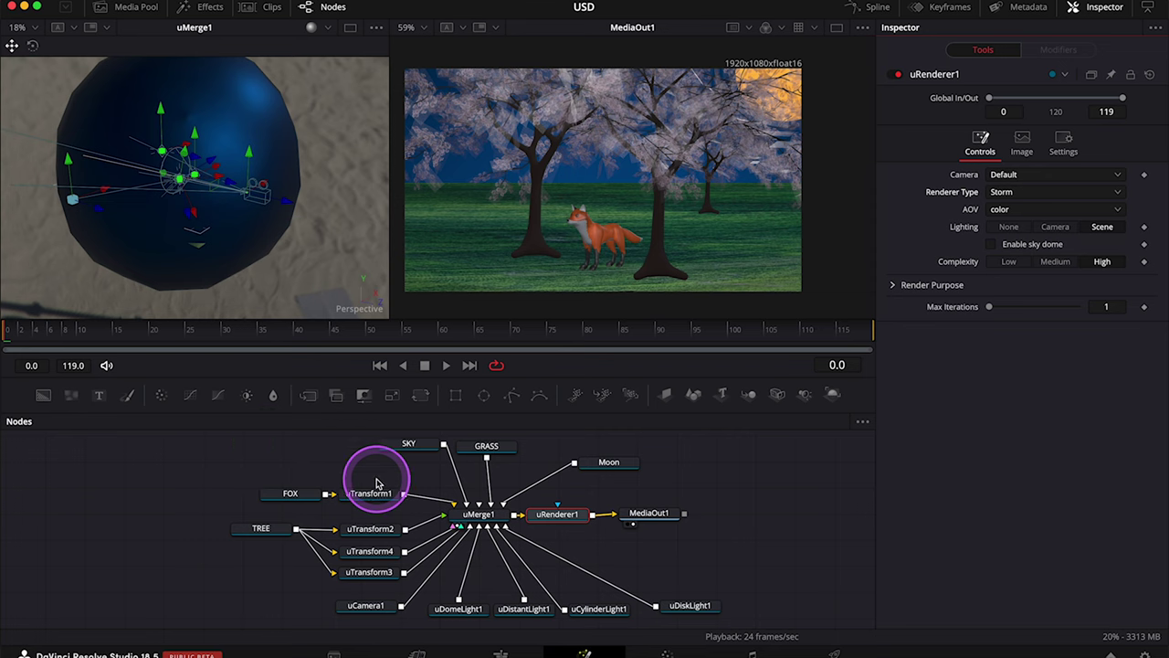
- Set keyframes on uCamera1's Translation X/Y/Z, rotation order and Rotation X, Y, Z
{"action": "scroll", "coordinate": [374, 480], "scroll_direction": "down", "scroll_amount": 1}
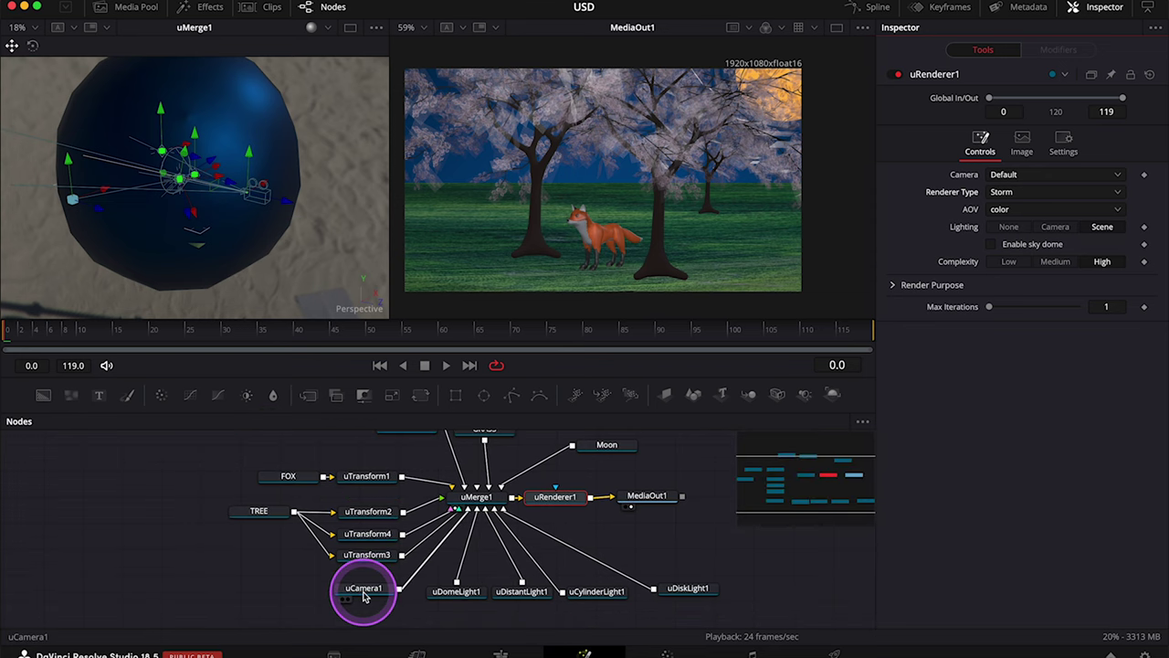
{"action": "left_click", "coordinate": [365, 594]}
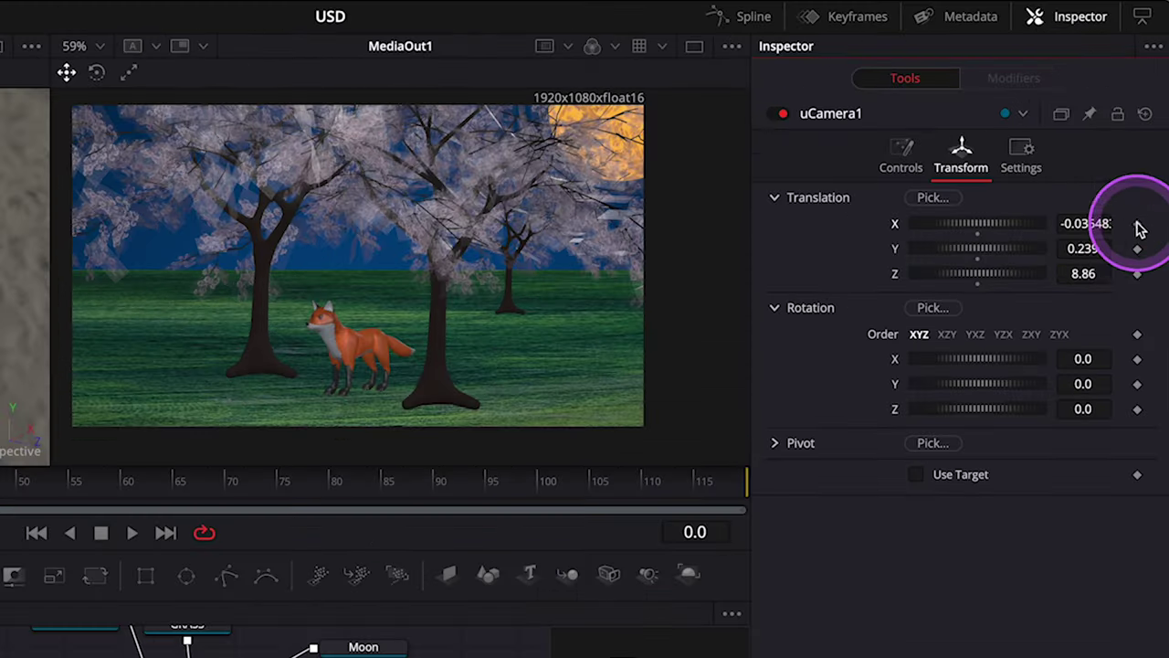
{"action": "left_click", "coordinate": [1144, 150]}
{"action": "left_click", "coordinate": [1138, 273]}
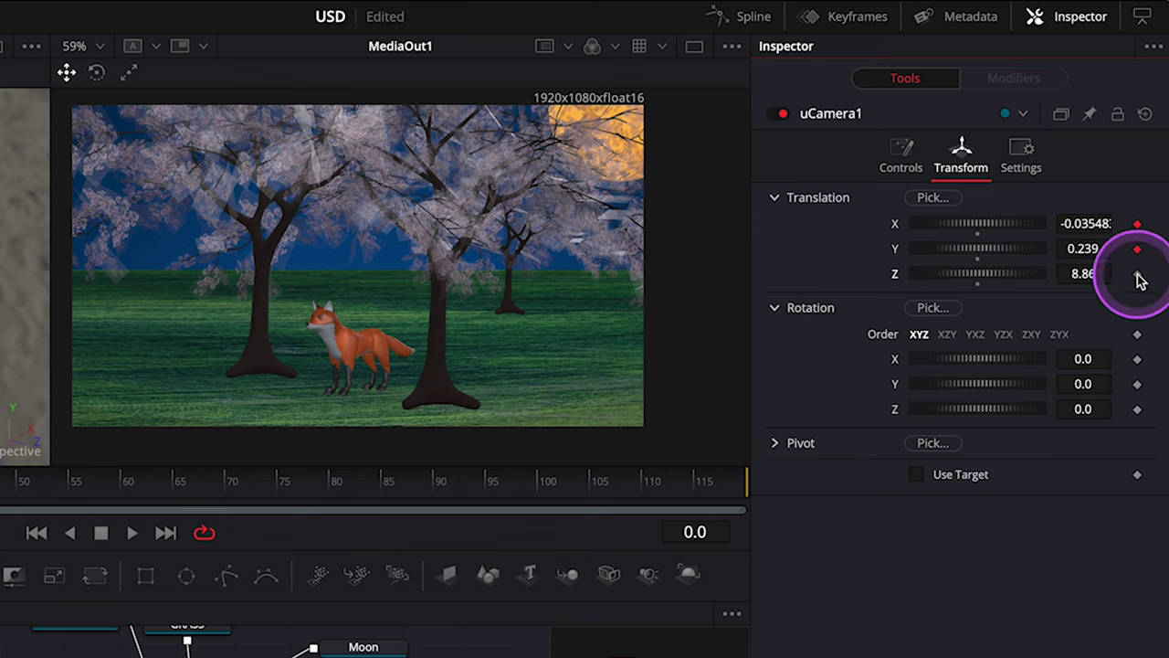
{"action": "left_click", "coordinate": [1137, 334]}
{"action": "left_click", "coordinate": [1138, 359]}
{"action": "left_click", "coordinate": [1137, 384]}
{"action": "left_click", "coordinate": [1137, 408]}
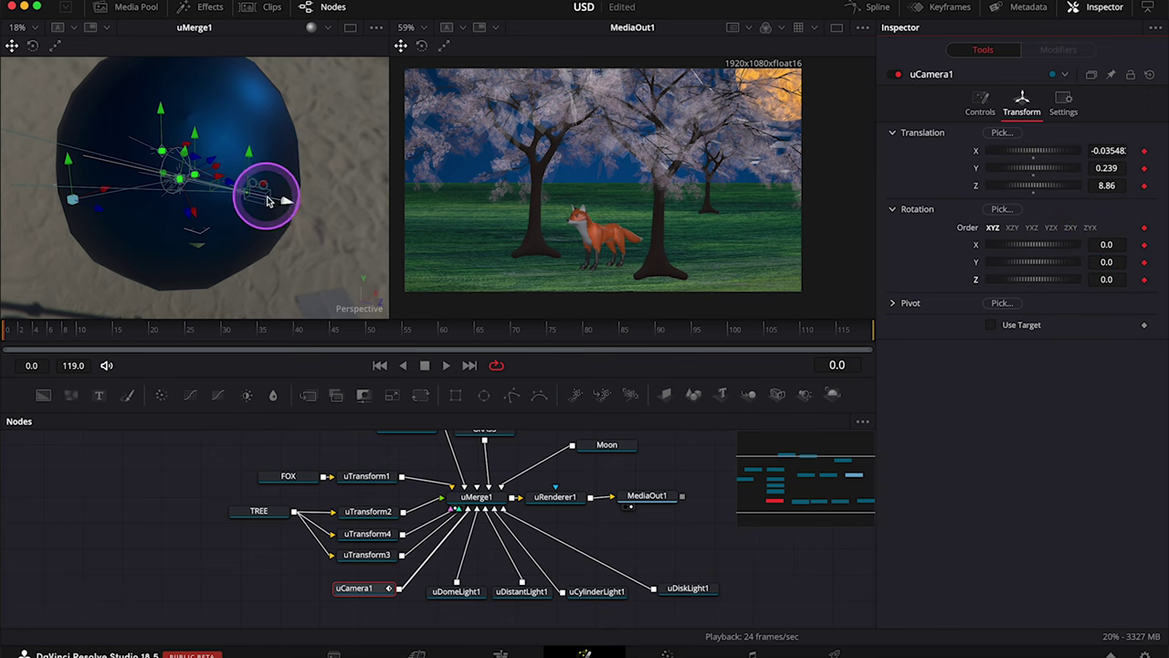
- Move the camera in the 3D viewer to widen the shot onto the moon, then play it back
{"action": "left_click_drag", "start_coordinate": [283, 203], "coordinate": [322, 216]}
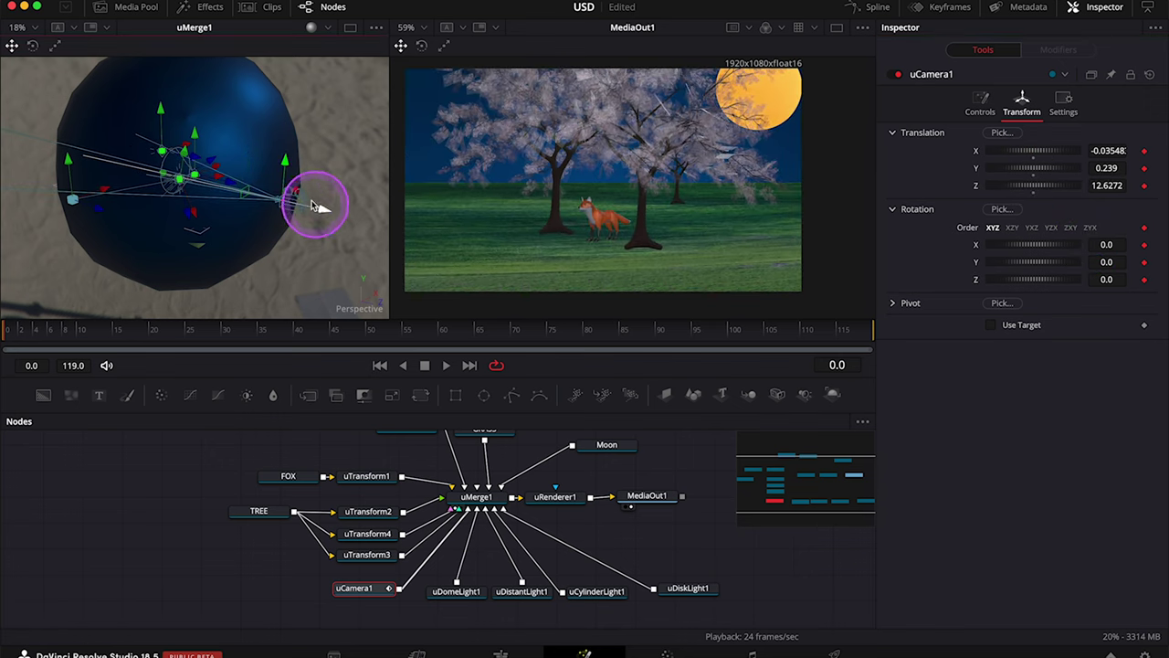
{"action": "left_click_drag", "start_coordinate": [285, 164], "coordinate": [304, 203]}
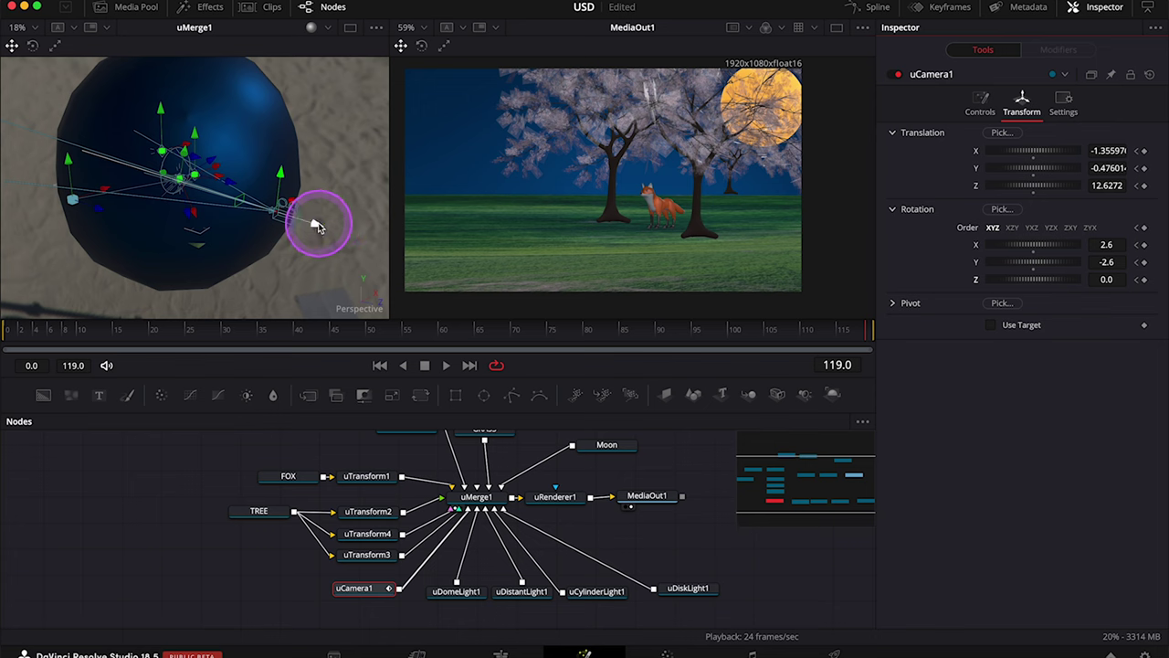
{"action": "left_click_drag", "start_coordinate": [313, 225], "coordinate": [261, 198]}
{"action": "left_click", "coordinate": [639, 226]}
{"action": "key", "text": "space"}
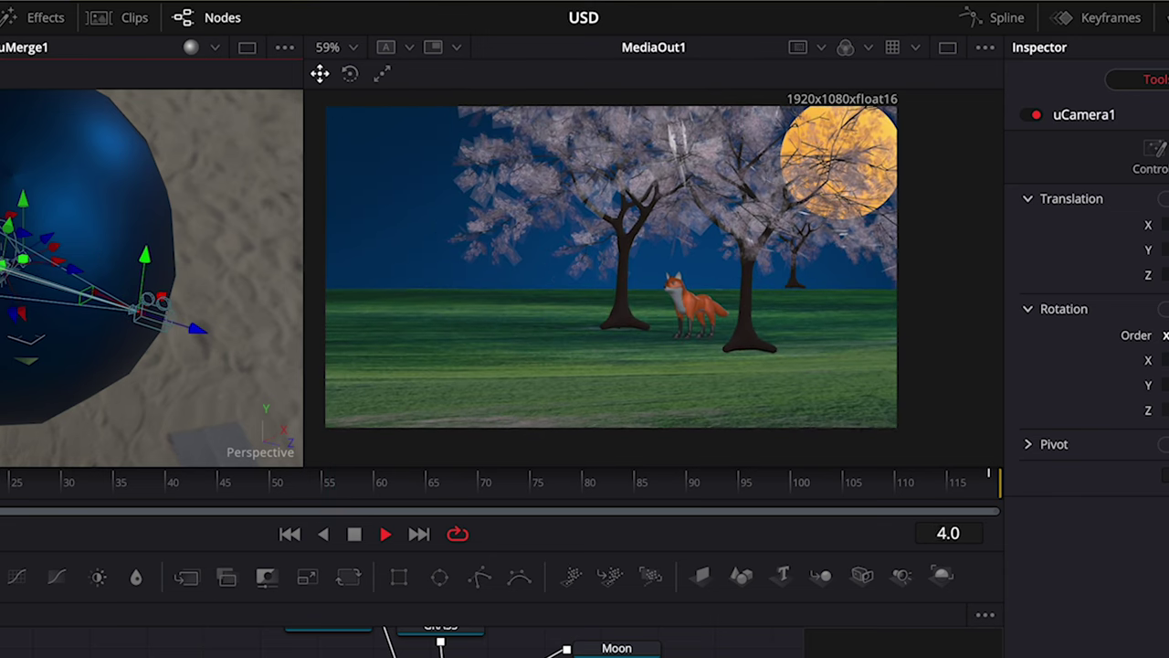
- Stop playback and insert a uTransform node after uCamera1 via the 'ut' tool search
{"action": "key", "text": "space"}
{"action": "left_click", "coordinate": [598, 315]}
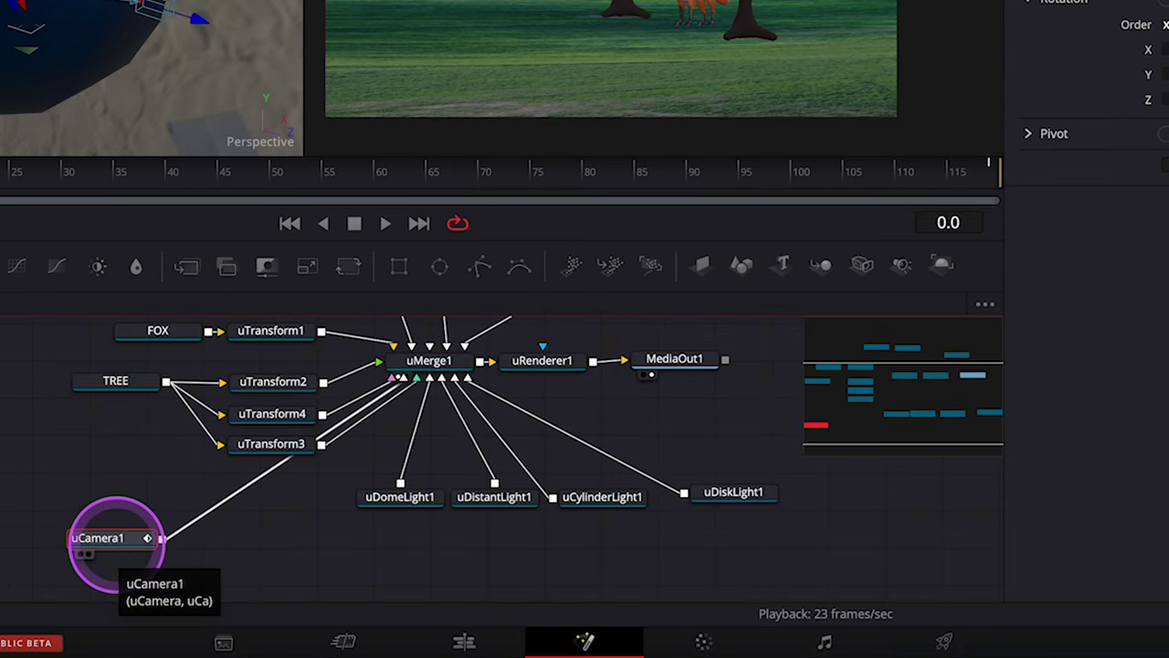
{"action": "key", "text": "shift+space"}
{"action": "type", "text": "y"}
{"action": "key", "text": "BackSpace"}
{"action": "type", "text": "ut"}
{"action": "left_click", "coordinate": [548, 311]}
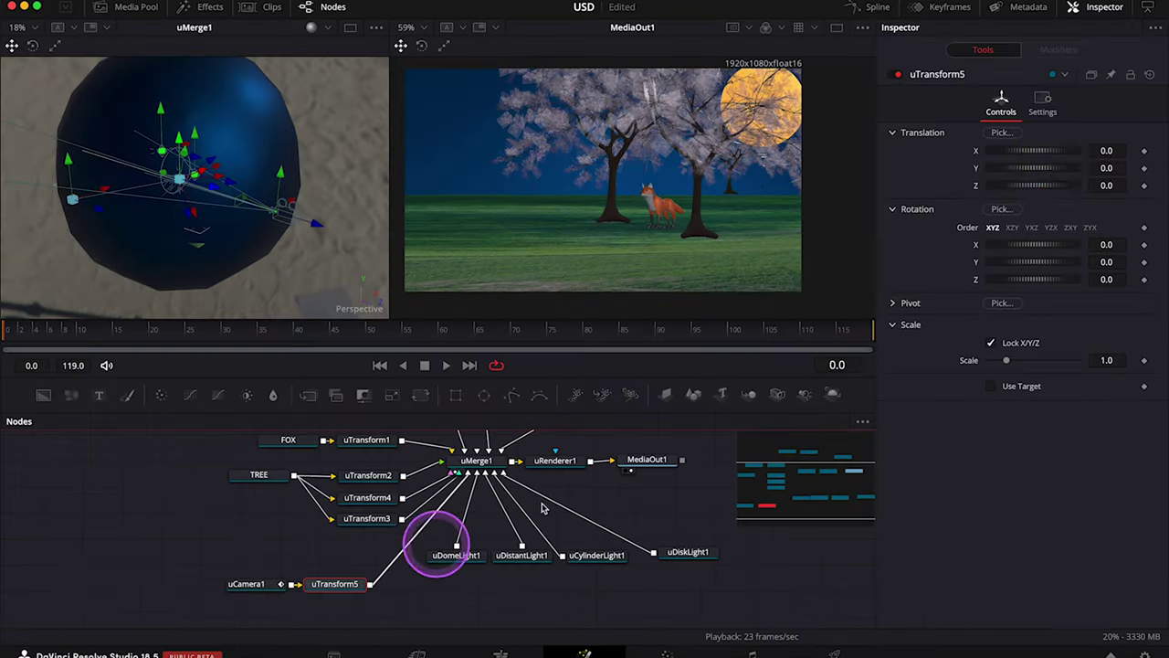
- Set the transform's start position and tilt, then keyframe lower, turned values at frame 119
{"action": "left_click_drag", "start_coordinate": [1014, 150], "coordinate": [1013, 183]}
{"action": "left_click_drag", "start_coordinate": [1016, 245], "coordinate": [1108, 276]}
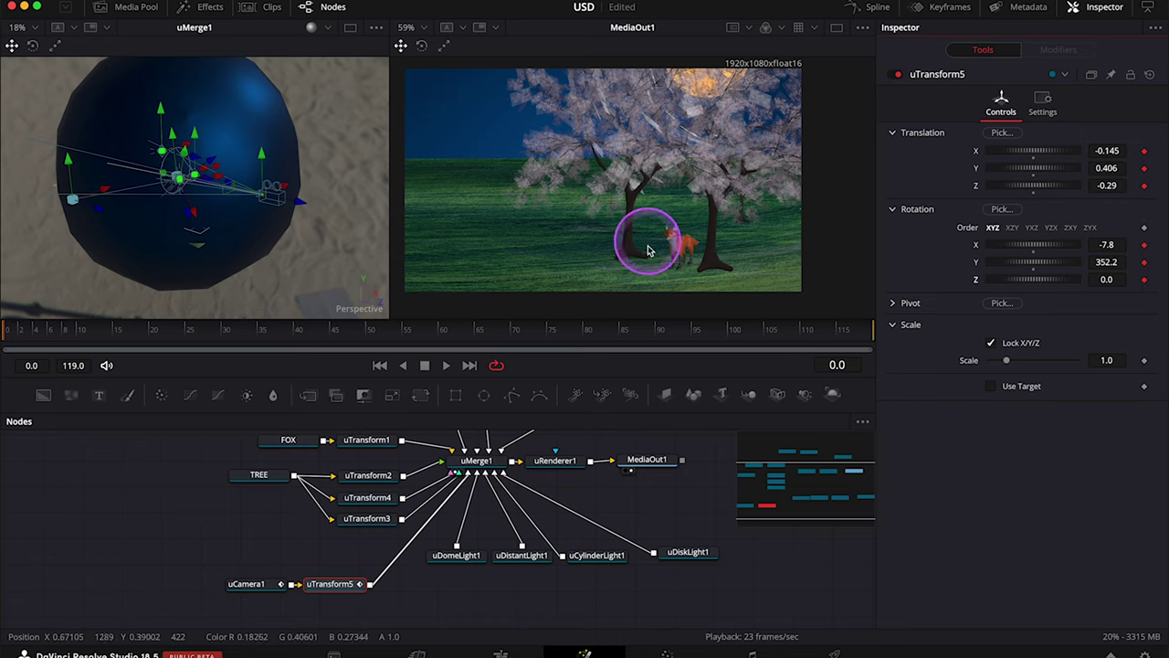
{"action": "left_click", "coordinate": [873, 330]}
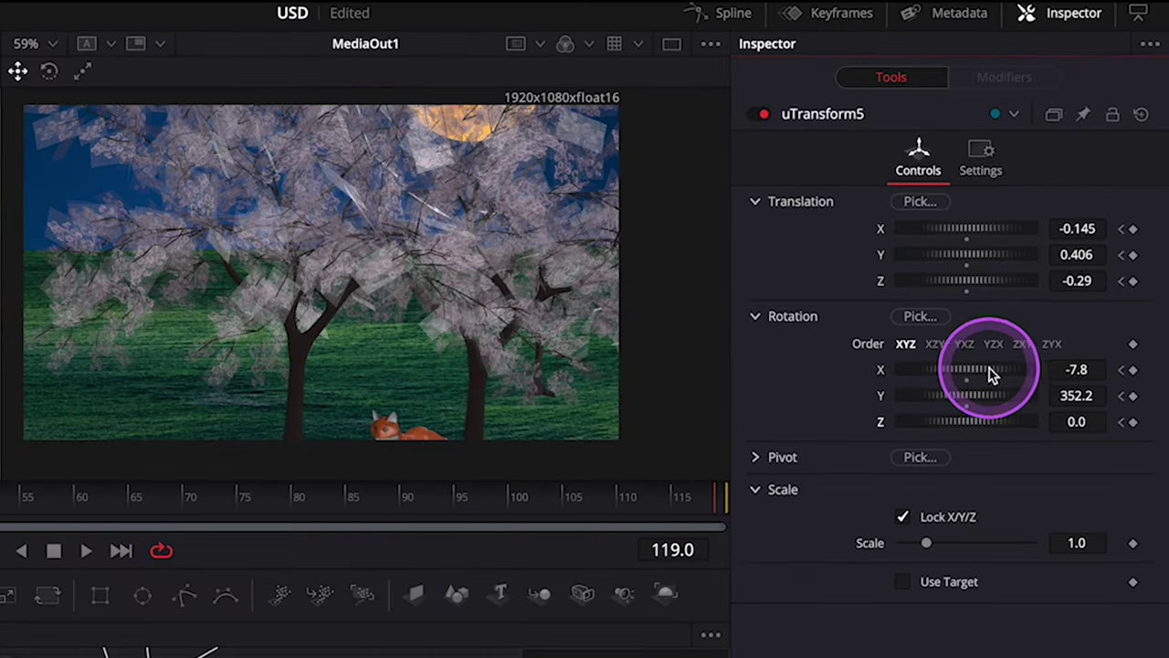
{"action": "left_click_drag", "start_coordinate": [991, 373], "coordinate": [991, 370]}
{"action": "left_click_drag", "start_coordinate": [987, 395], "coordinate": [981, 398]}
{"action": "left_click_drag", "start_coordinate": [982, 240], "coordinate": [954, 242]}
{"action": "key", "text": "ctrl+z"}
{"action": "key", "text": "ctrl+z"}
{"action": "key", "text": "ctrl+z"}
{"action": "key", "text": "ctrl+z"}
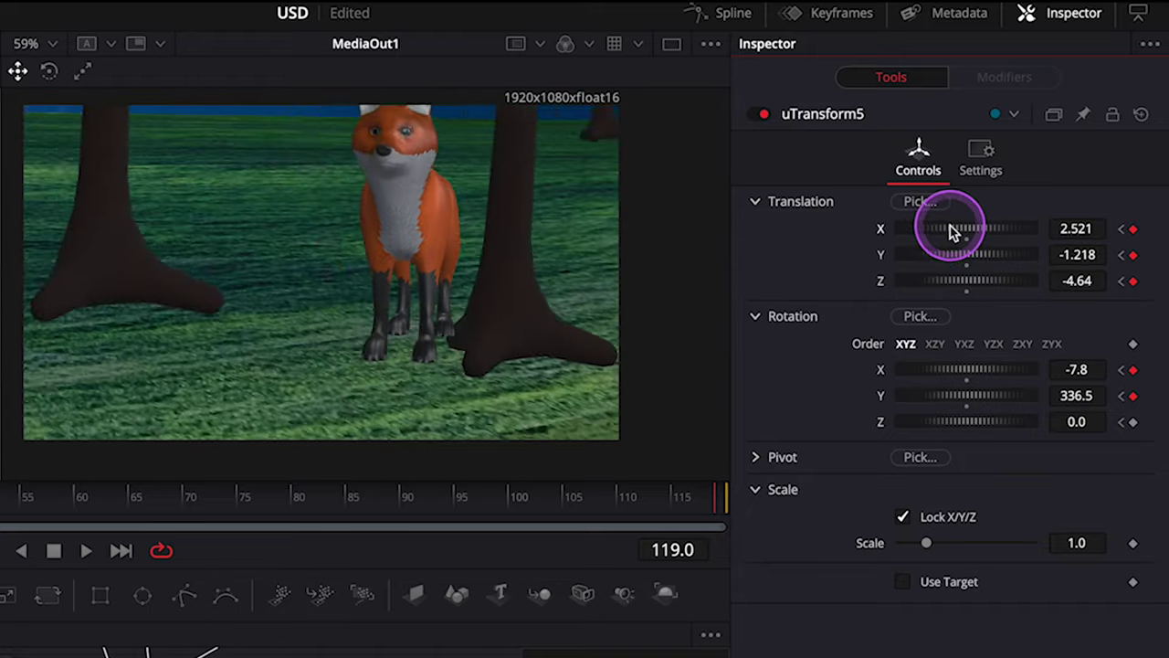
{"action": "left_click_drag", "start_coordinate": [950, 255], "coordinate": [968, 258]}
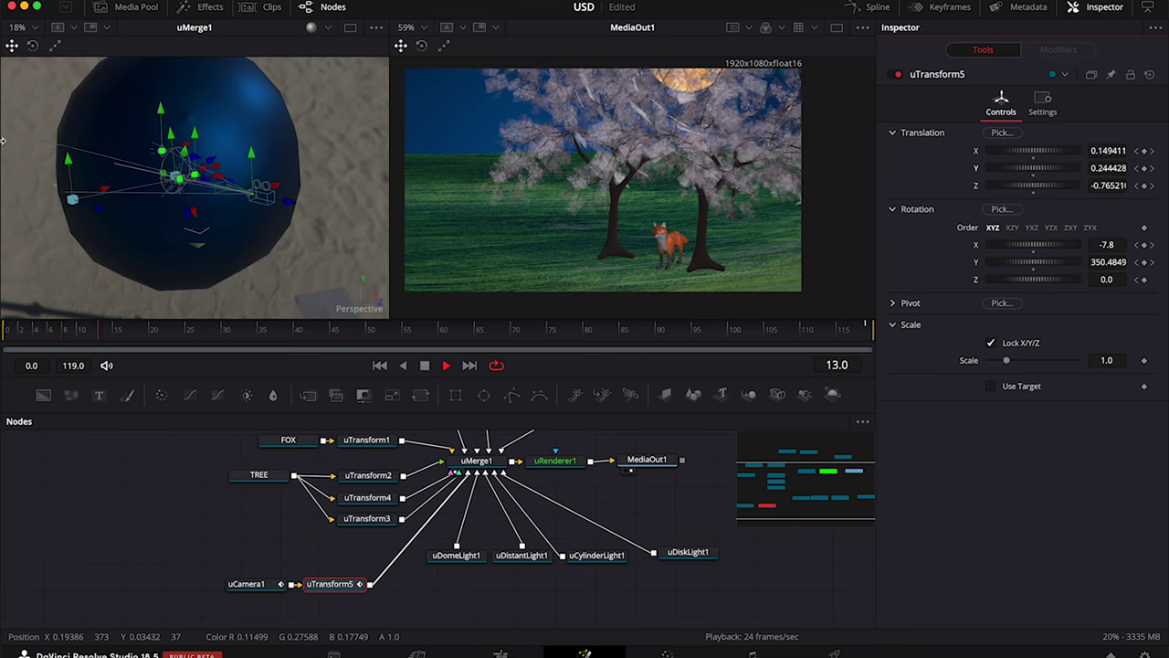
- Stop the looping playback and scrub to the final frame to check the fox close-up
{"action": "left_click", "coordinate": [341, 212]}
{"action": "key", "text": "space"}
{"action": "left_click_drag", "start_coordinate": [756, 331], "coordinate": [877, 364]}
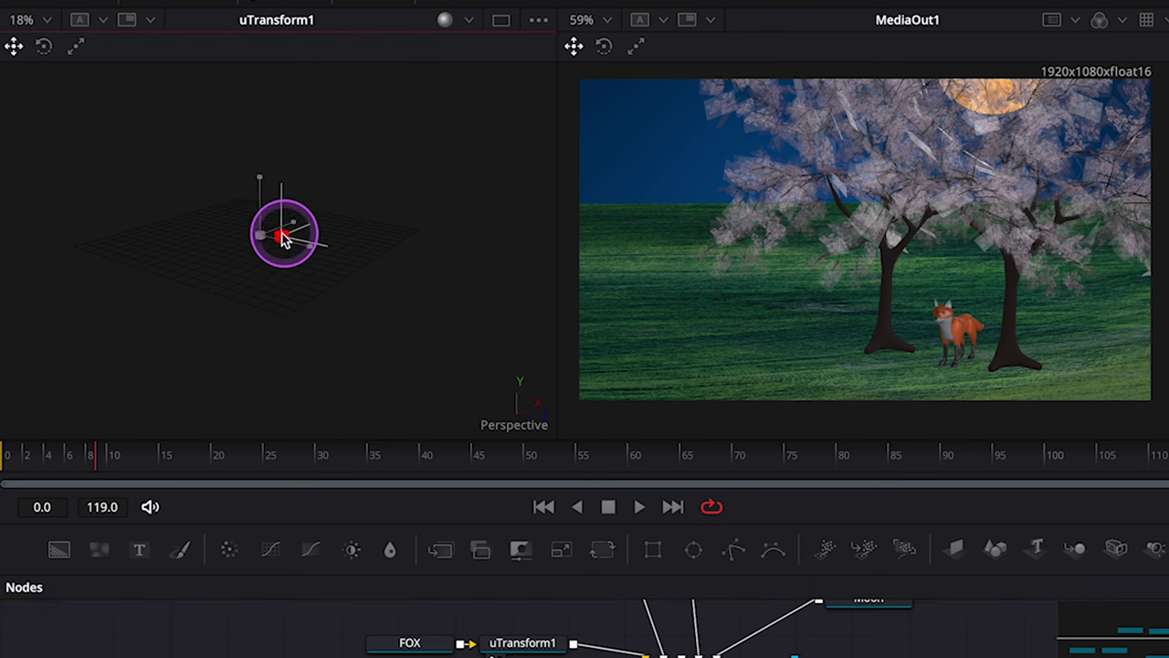
- Drag the uTransform1 gizmo sideways in the left 3D viewer
{"action": "left_click_drag", "start_coordinate": [281, 237], "coordinate": [219, 234]}
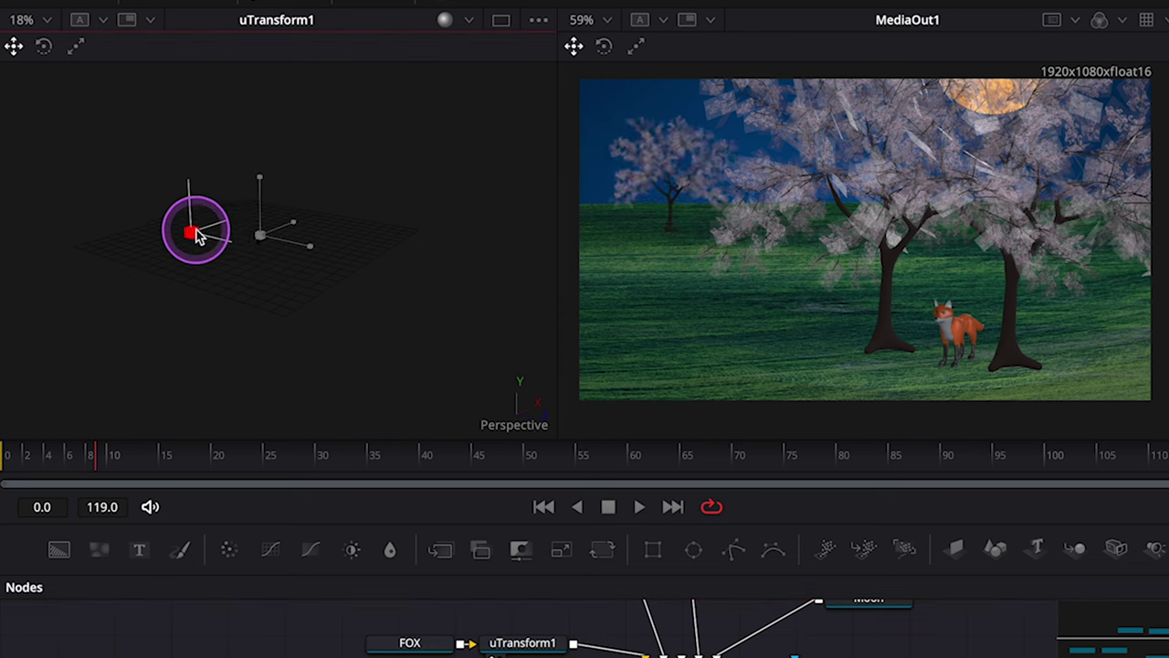